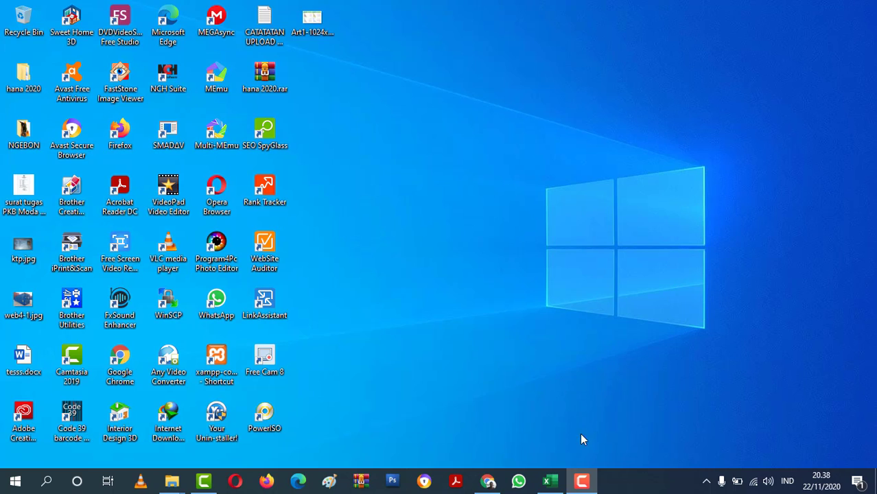
Switch to the open Excel workbook and review the exam score table on Sheet1 and the KETENTUAN rules below it.
left_click(550, 481)
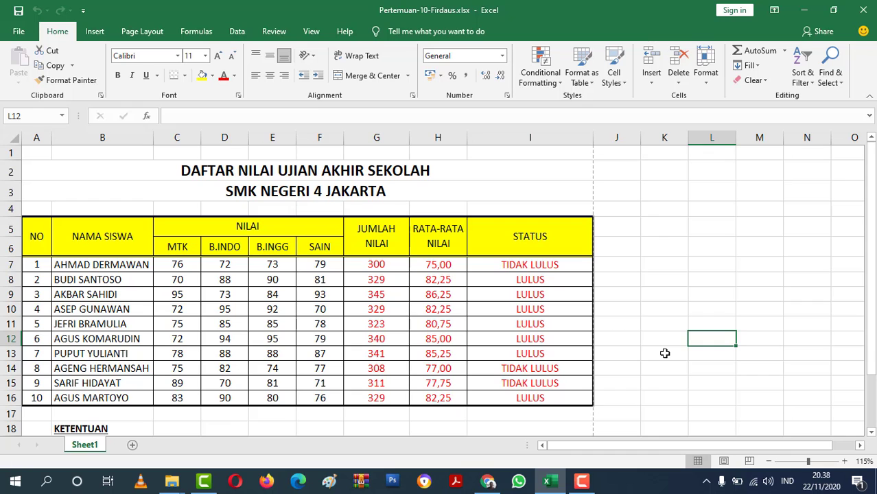
scroll(664, 347, "down", 2)
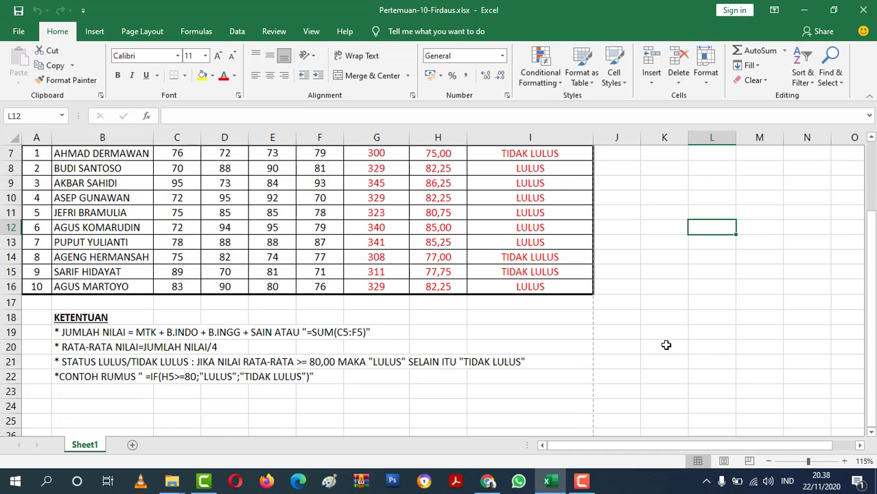
scroll(665, 348, "up", 1)
scroll(665, 347, "down", 1)
scroll(665, 346, "up", 1)
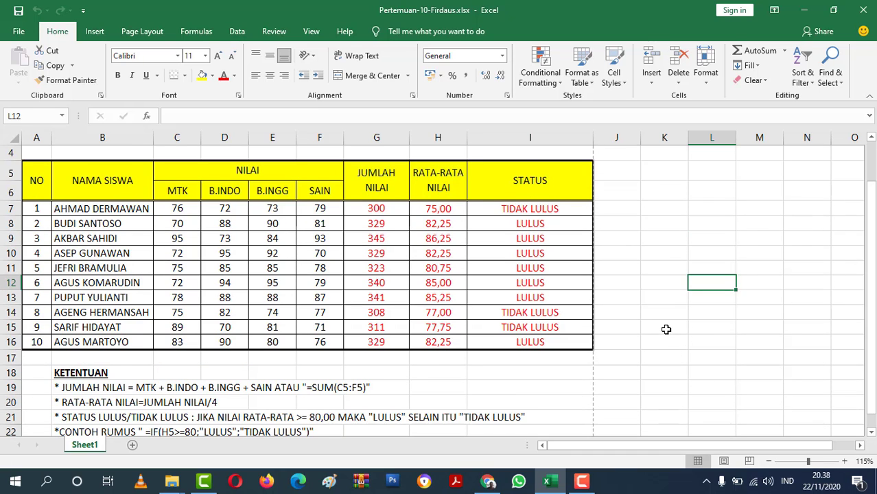
scroll(665, 329, "down", 1)
scroll(665, 330, "up", 1)
scroll(662, 332, "down", 1)
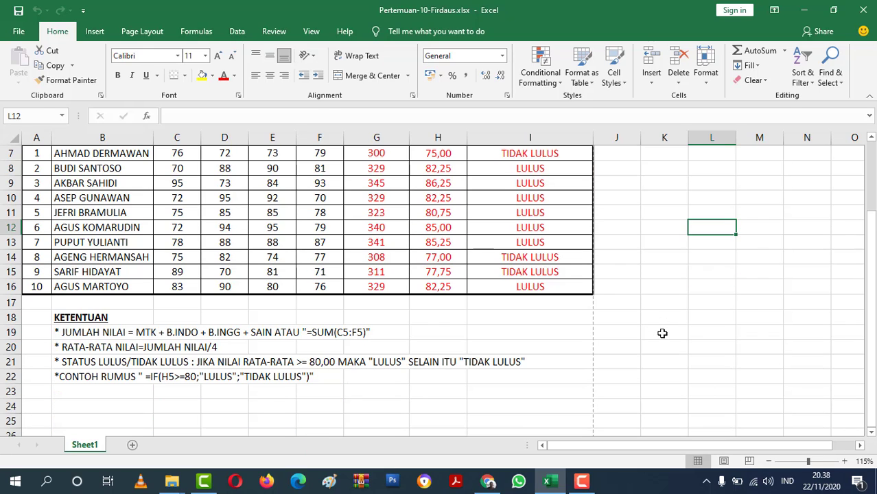
scroll(638, 335, "up", 1)
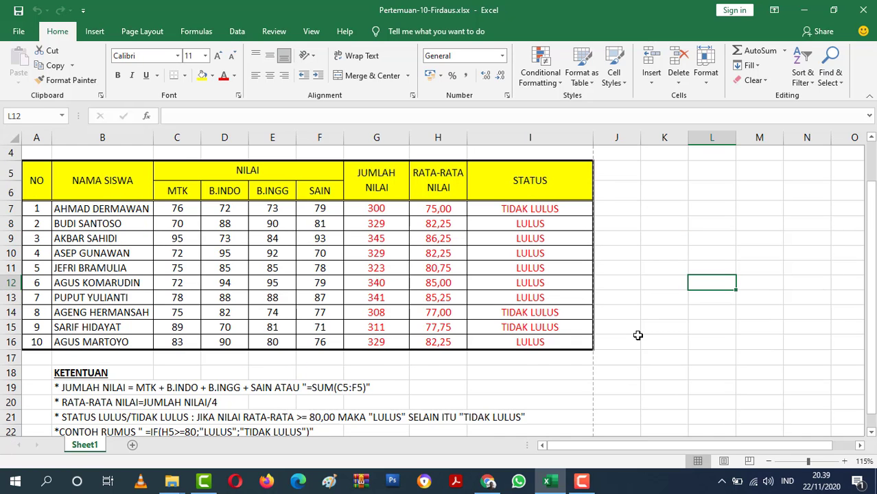
scroll(637, 335, "up", 1)
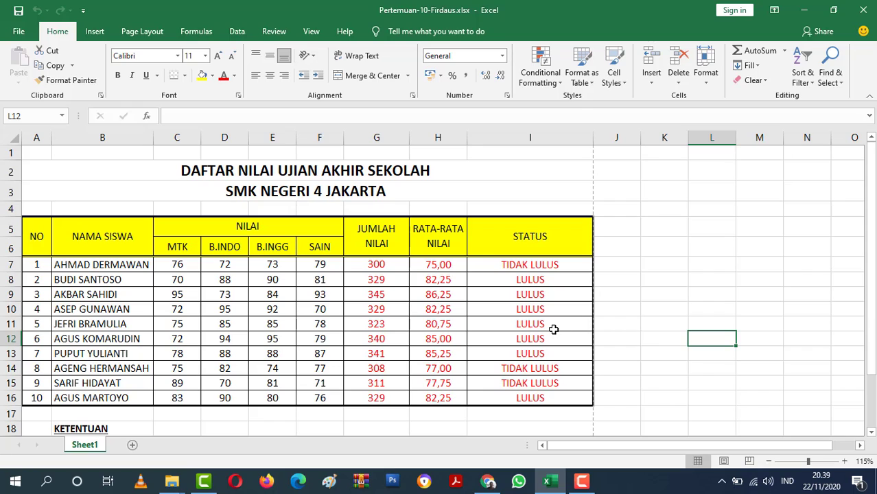
Add a new blank worksheet after Sheet1.
left_click(133, 444)
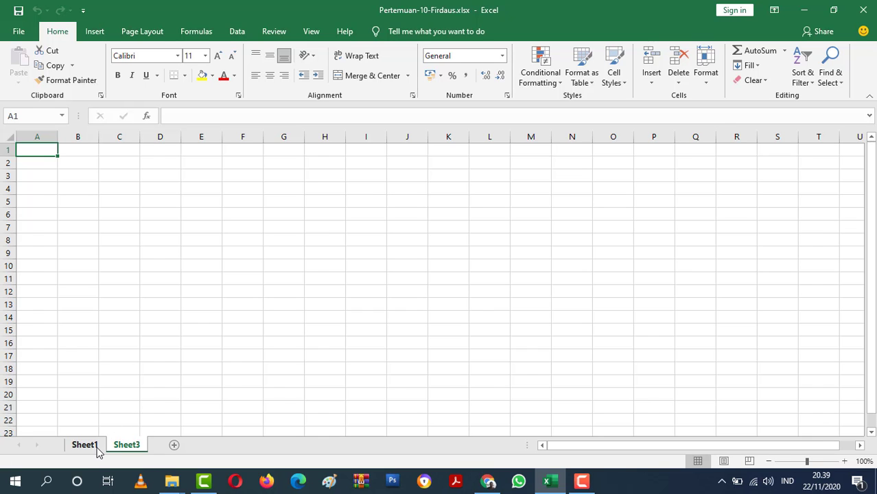
left_click(98, 447)
left_click(130, 445)
Copy the score table A5:I16 from Sheet1 and paste it as values only at cell A3 of the new sheet.
left_click(86, 446)
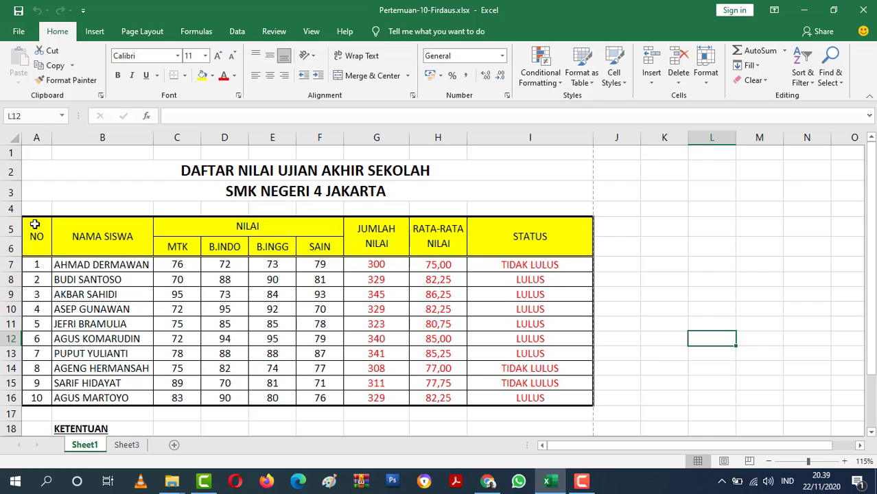
mouse_move(35, 226)
left_mouse_down()
mouse_move(297, 280)
mouse_move(501, 361)
mouse_move(500, 384)
mouse_move(337, 388)
mouse_move(518, 391)
left_mouse_up()
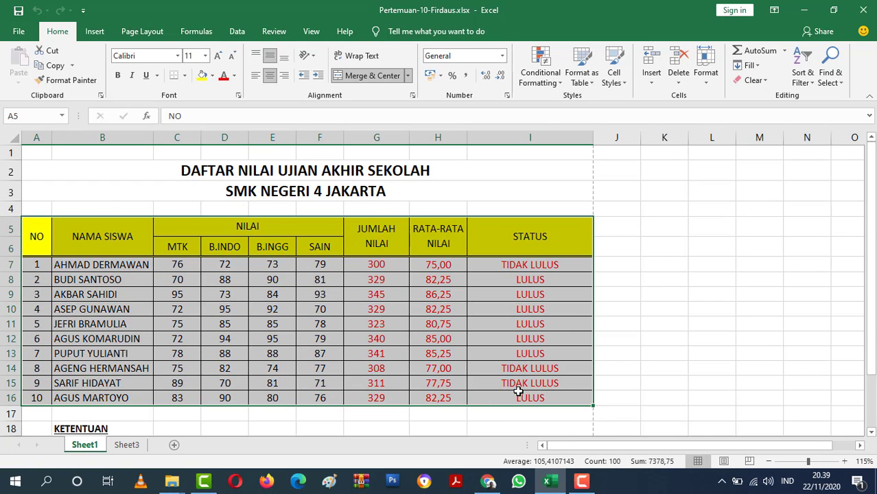
right_click(519, 393)
left_click(550, 126)
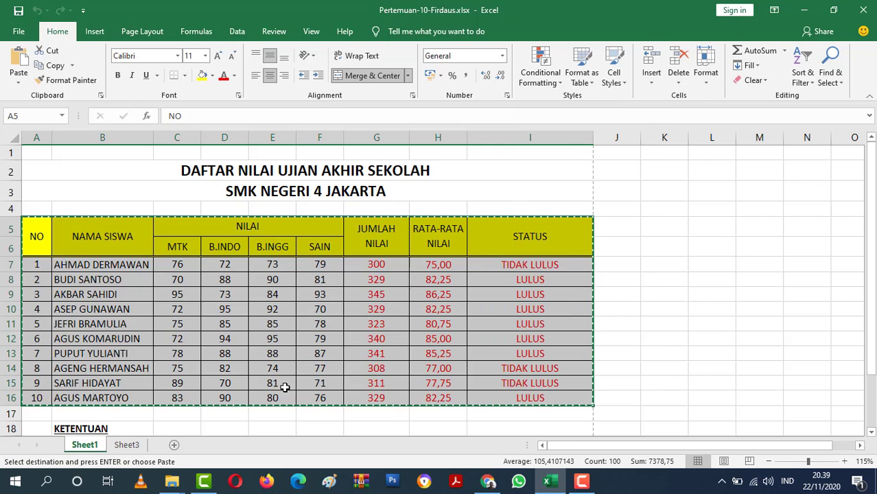
left_click(127, 444)
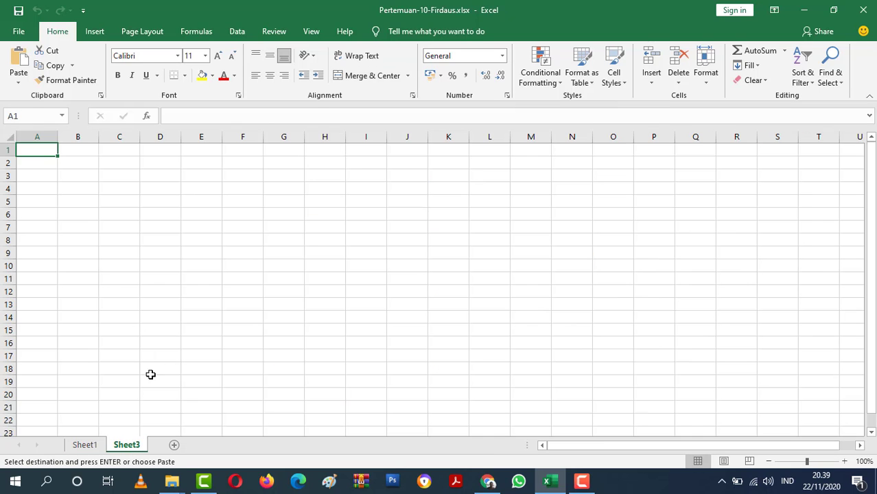
left_click(26, 177)
right_click(27, 177)
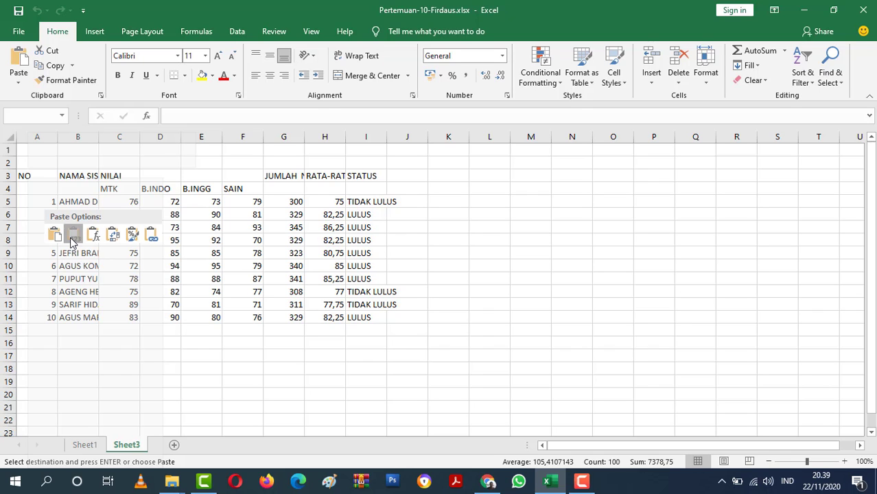
left_click(71, 236)
left_click(388, 408)
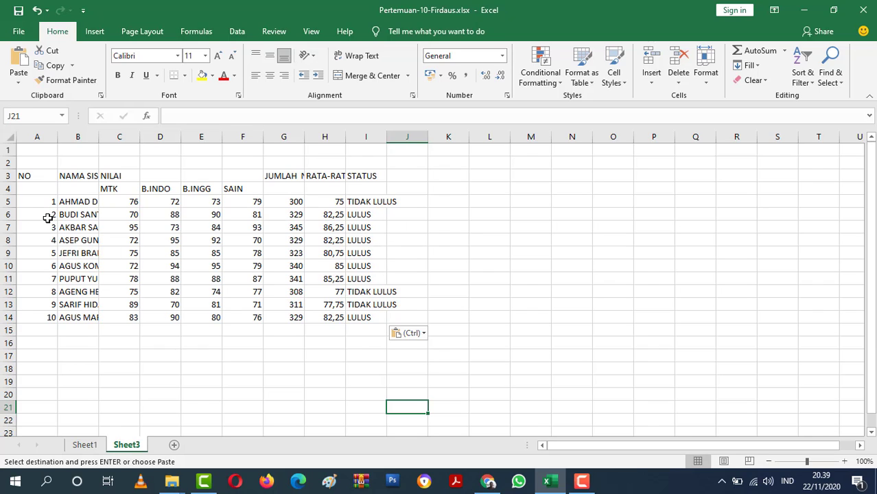
Clear the row numbers in A7:A14 and refill the series from 1 and 2 down to 10 in A14.
left_click_drag(48, 223, 21, 318)
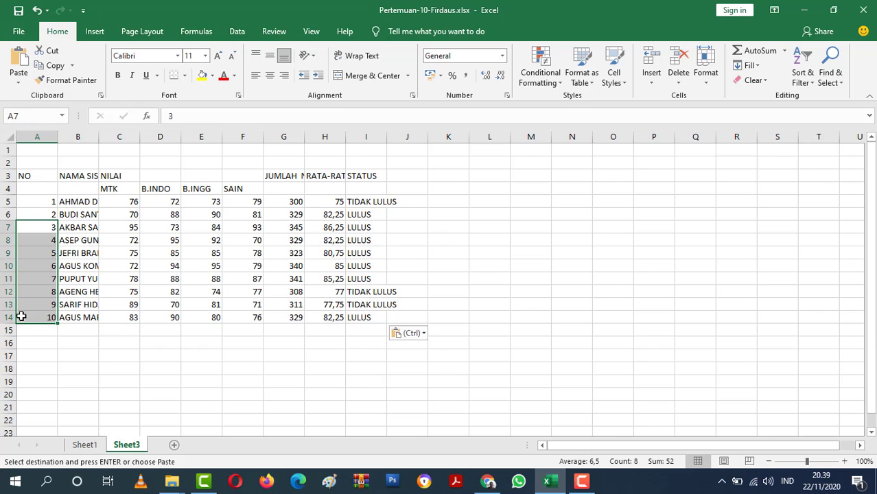
key("Delete")
left_click_drag(36, 200, 53, 315)
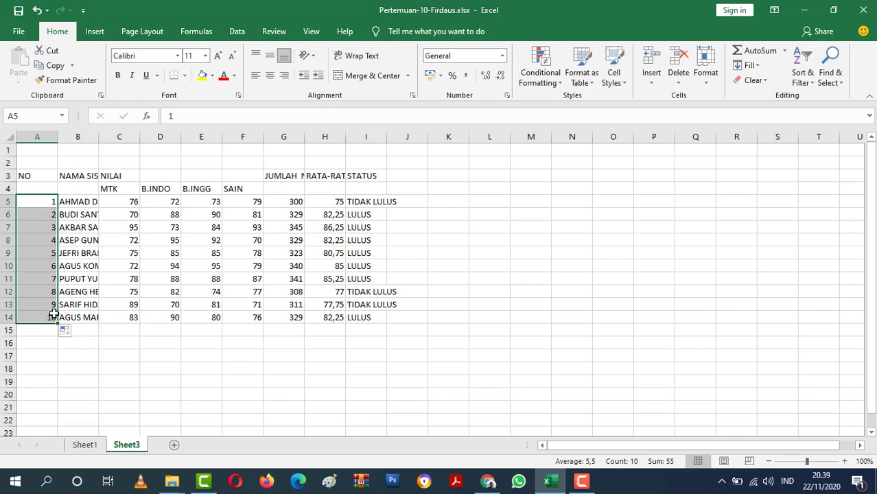
Centre the NO column horizontally from A3 to A14 and narrow column A.
left_click(270, 74)
left_click_drag(58, 137, 41, 147)
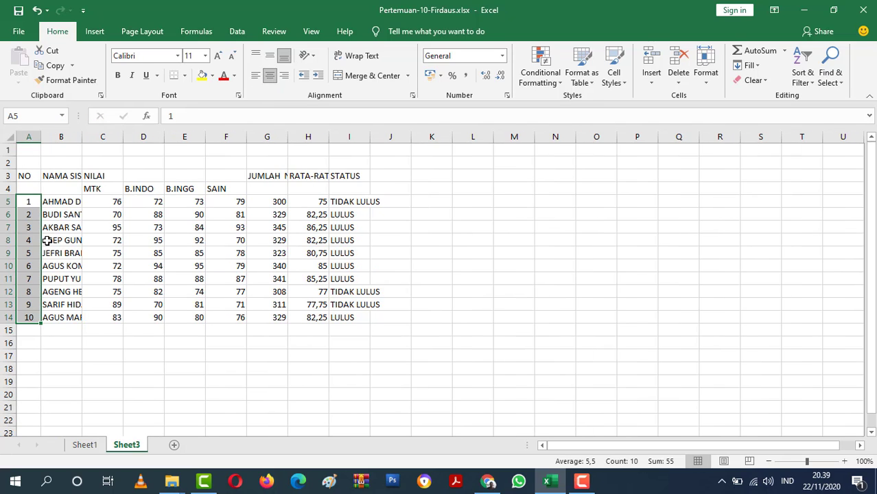
left_click_drag(28, 177, 26, 318)
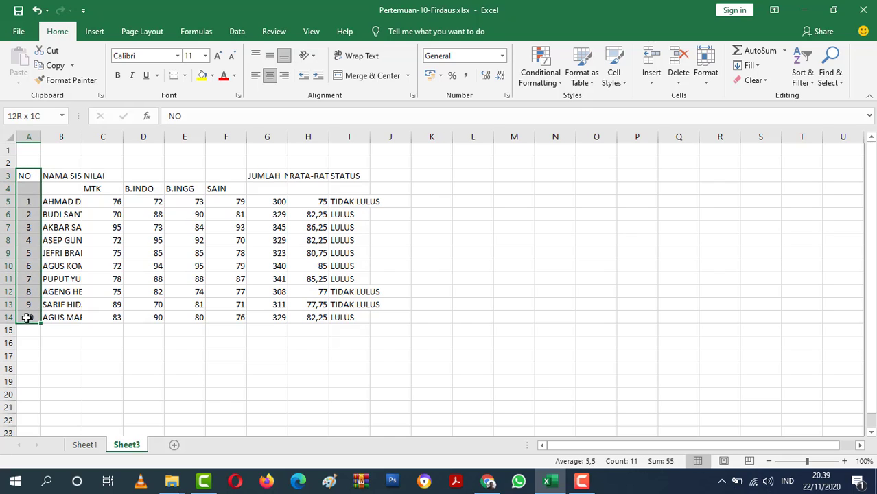
left_click(270, 75)
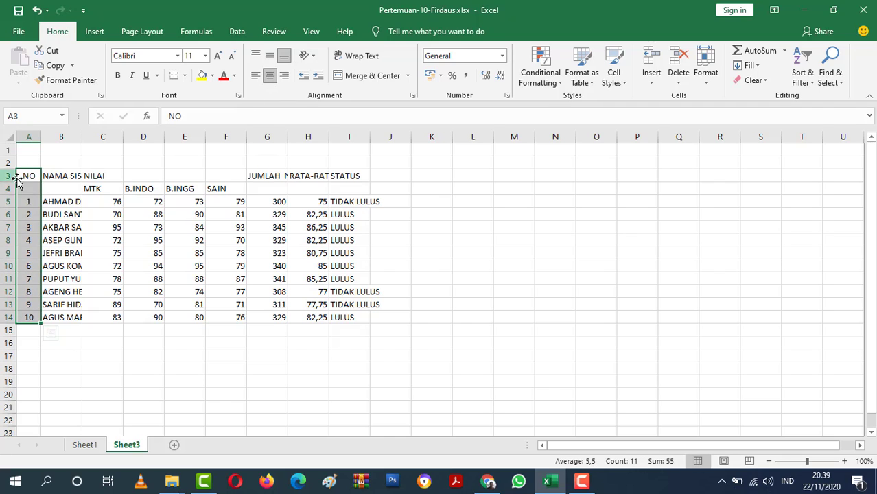
Widen column B to fit the student names, and merge the NAMA SISWA header over B3:B4, centred both ways.
left_click_drag(83, 138, 139, 138)
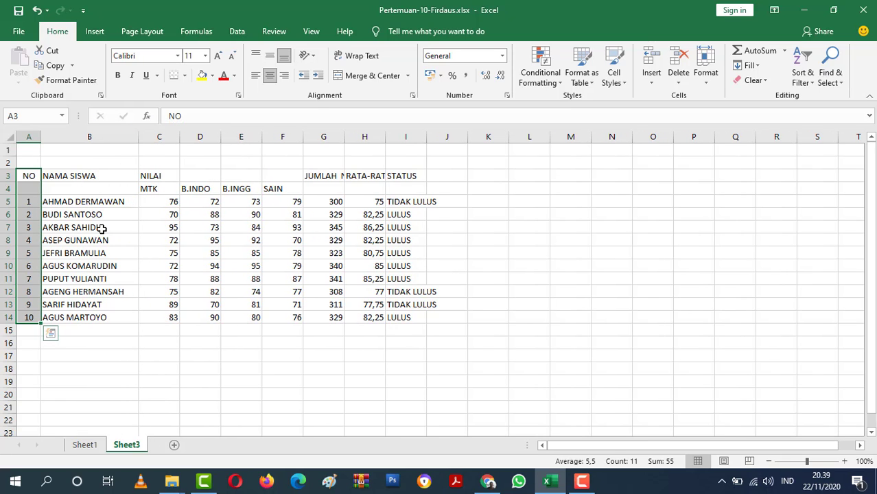
left_click_drag(104, 202, 124, 294)
left_click(125, 315)
left_click_drag(109, 170, 113, 190)
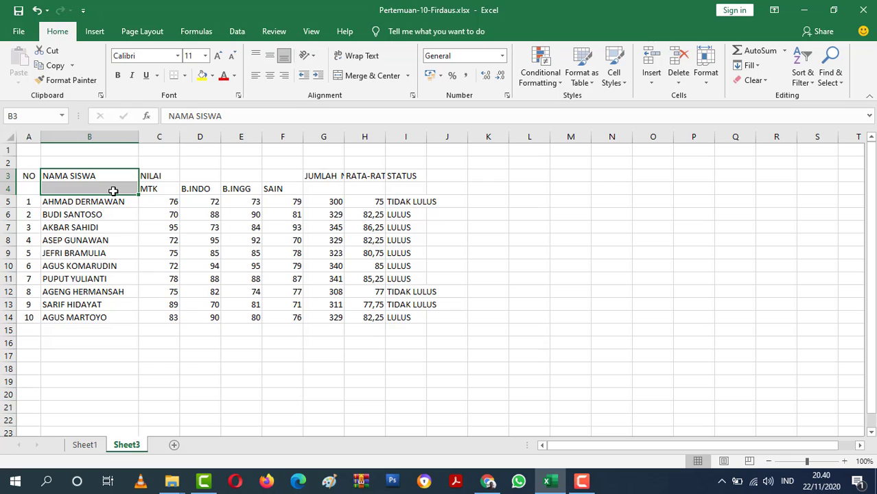
left_click(380, 79)
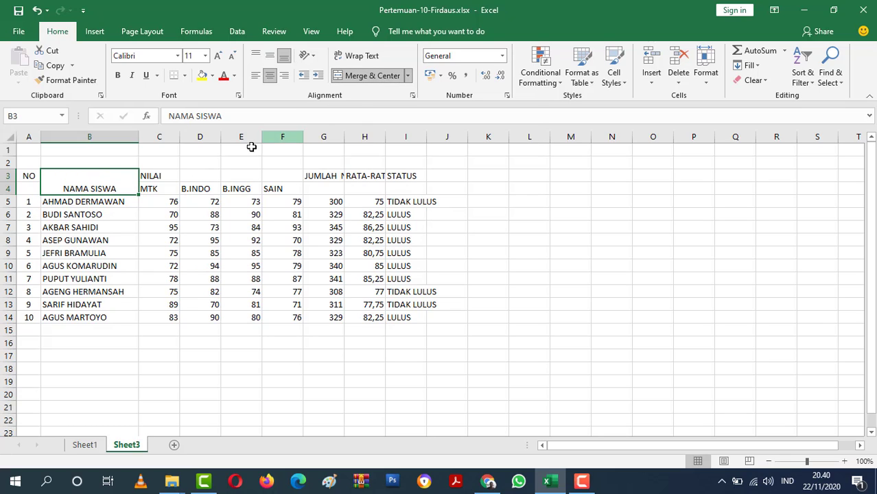
left_click(269, 55)
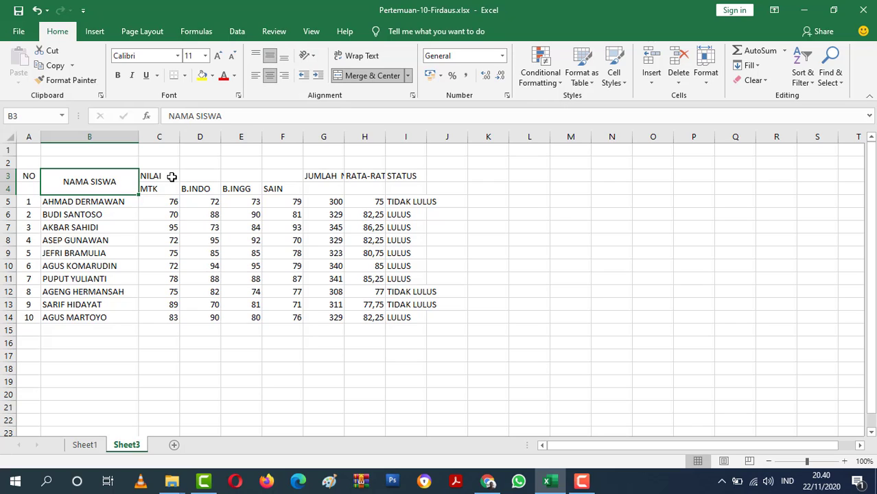
Merge and centre the NILAI header across C3:F3, and centre the subject headers in C4:F4 both horizontally and vertically.
left_click_drag(164, 175, 287, 172)
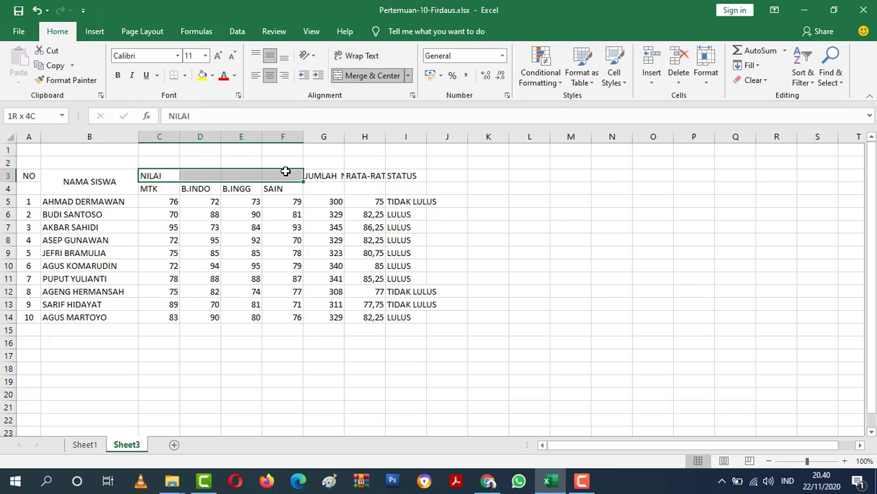
left_click(364, 77)
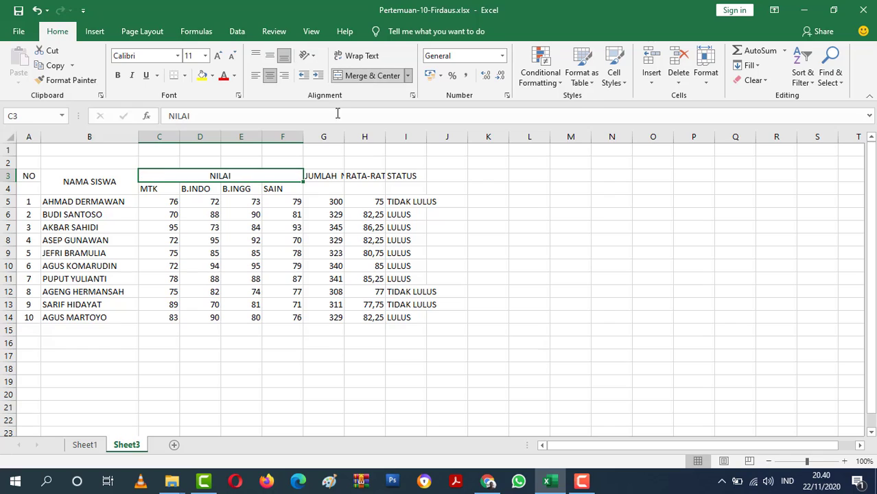
left_click_drag(152, 190, 273, 186)
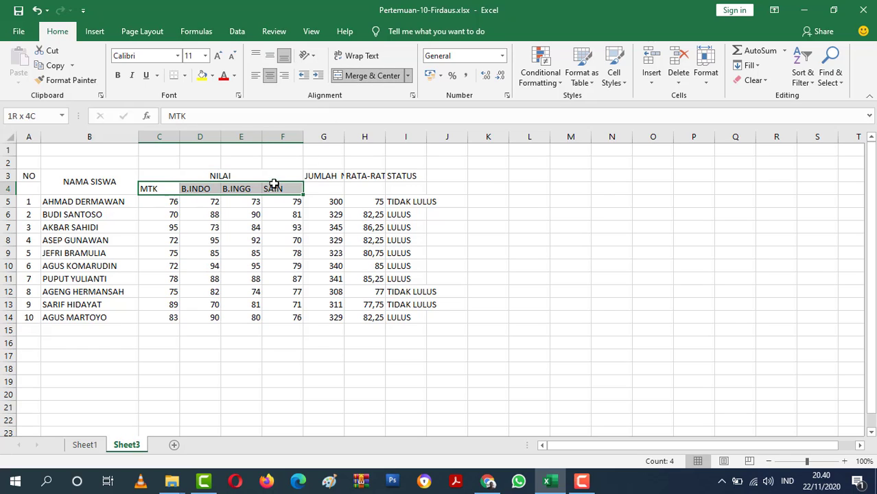
left_click(269, 55)
left_click(271, 77)
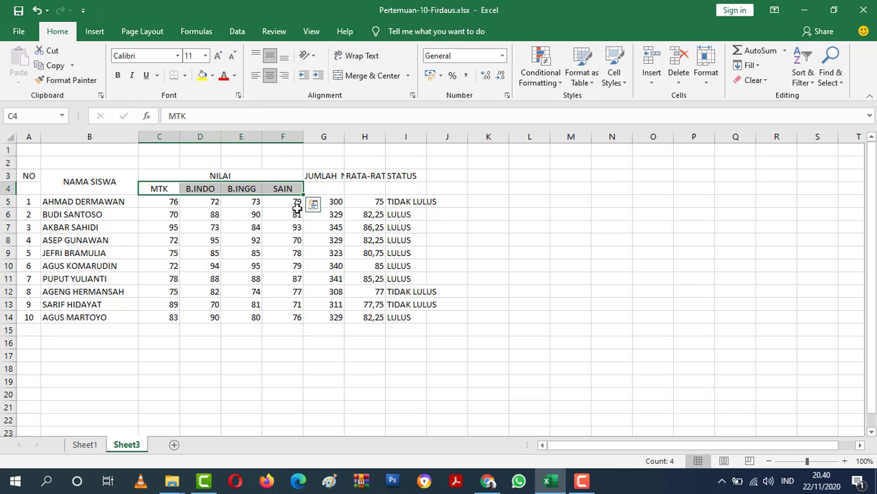
left_click(477, 199)
Widen column G to fit its header, and merge JUMLAH NILAI over G3:G4 with centred, middle alignment.
left_click_drag(345, 137, 366, 137)
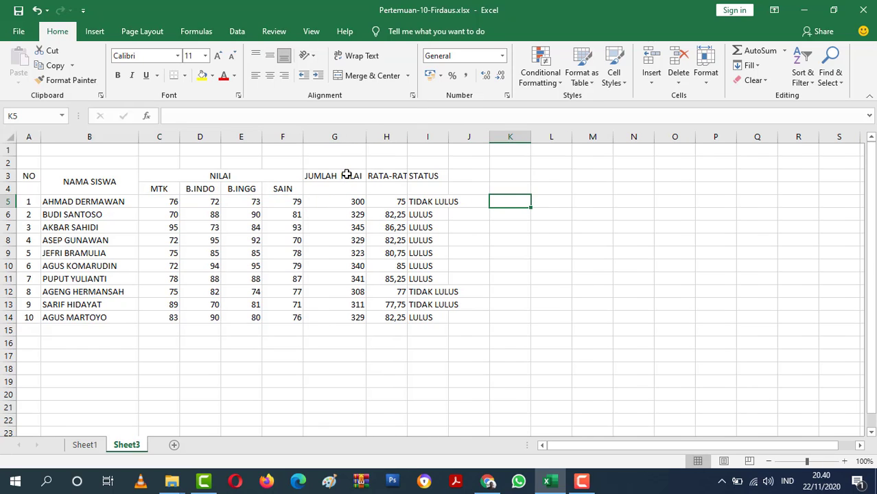
left_click_drag(346, 175, 347, 187)
left_click(367, 76)
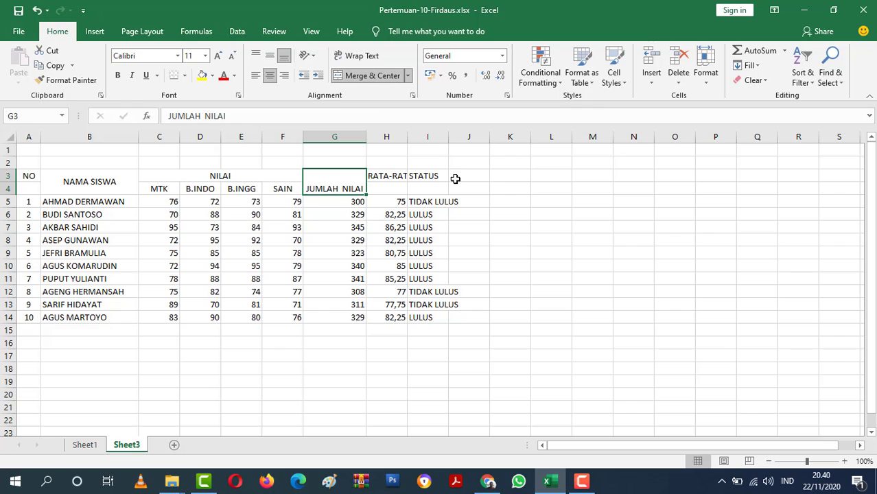
left_click(270, 56)
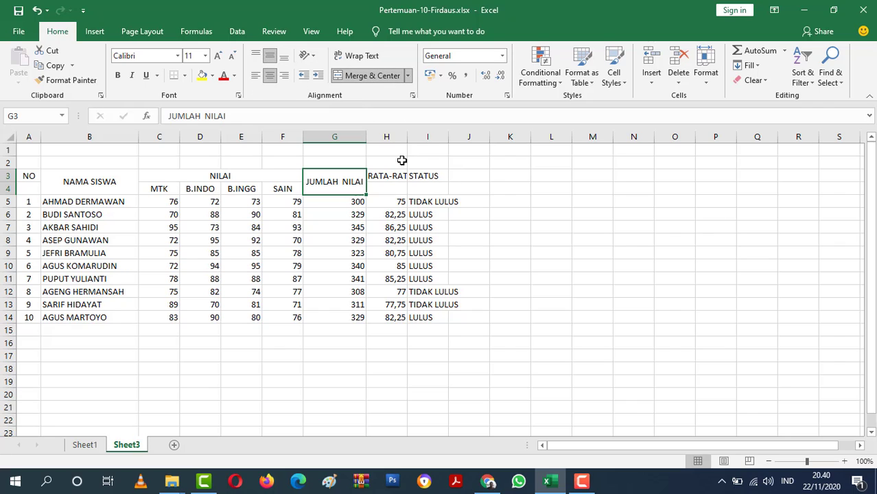
Merge the RATA-RATA NILAI header over H3:H4 with centred, middle alignment, and autofit column H.
mouse_move(394, 176)
left_mouse_down()
mouse_move(393, 201)
mouse_move(393, 189)
left_mouse_up()
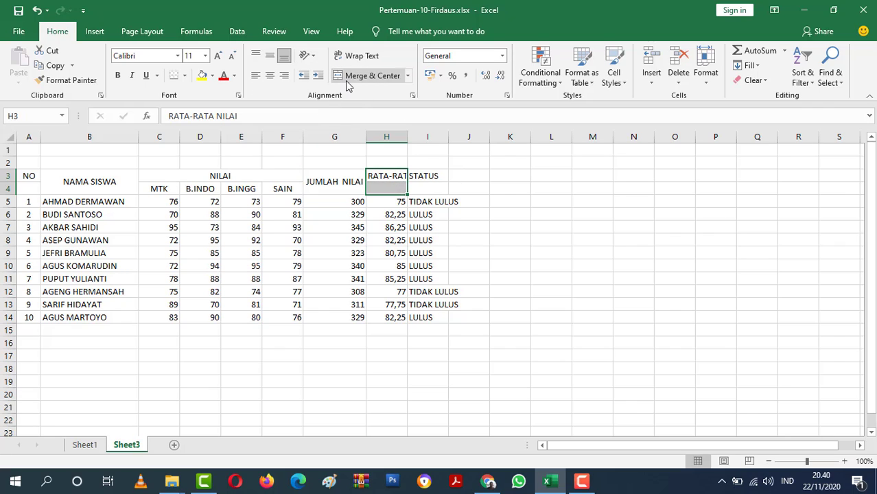
left_click(345, 77)
left_click(270, 56)
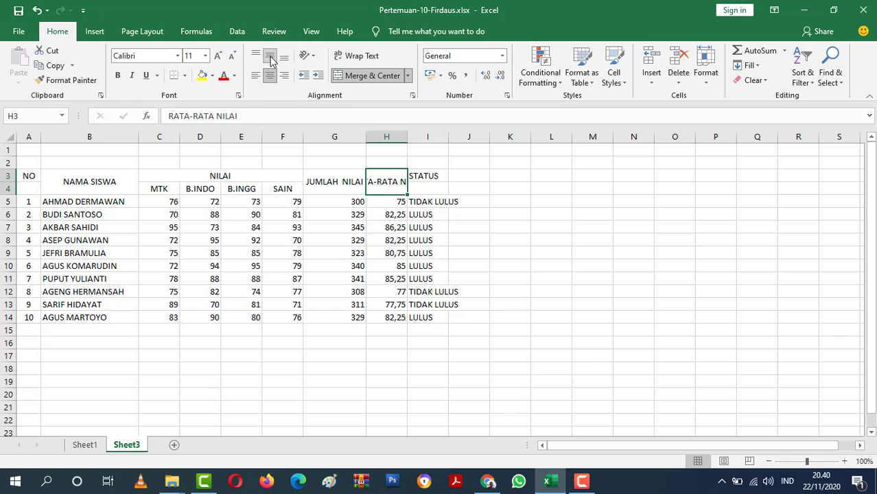
double_click(409, 136)
Merge the STATUS header over I3:I4 with centred, middle alignment, and widen column I to fit the TIDAK LULUS entries.
mouse_move(466, 175)
left_mouse_down()
mouse_move(466, 198)
mouse_move(466, 190)
left_mouse_up()
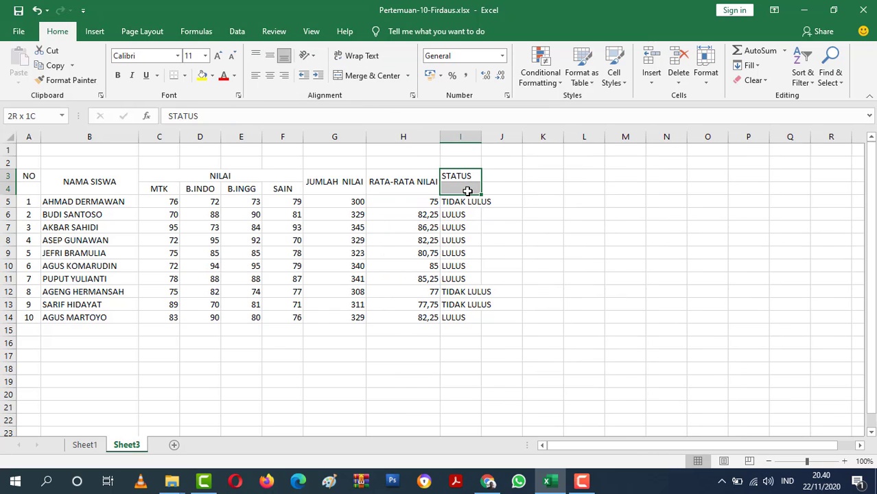
left_click(349, 76)
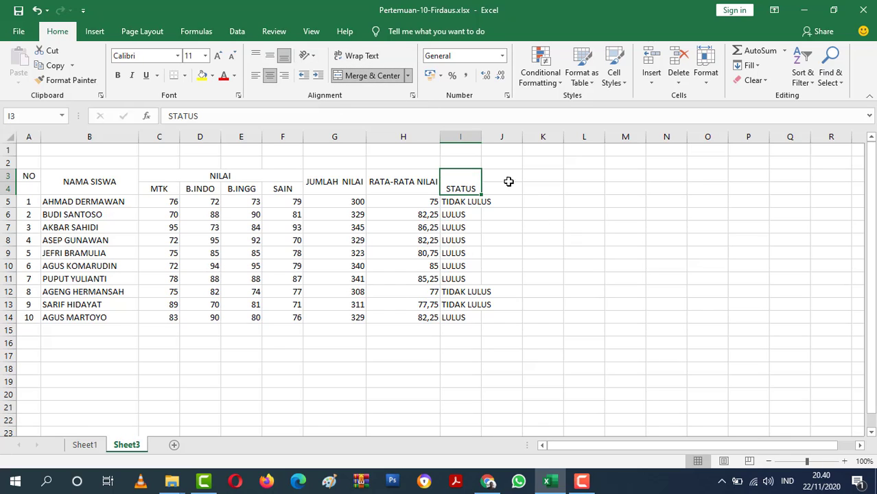
left_click_drag(484, 137, 496, 137)
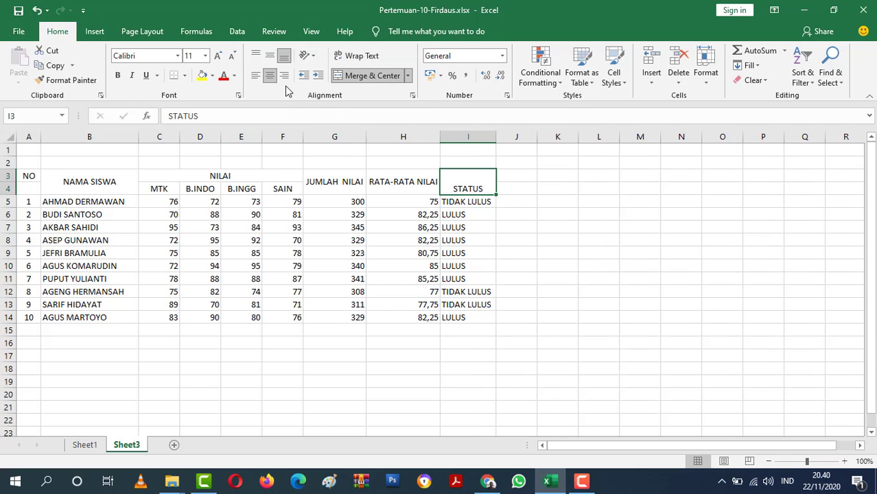
left_click(270, 57)
left_click(505, 210)
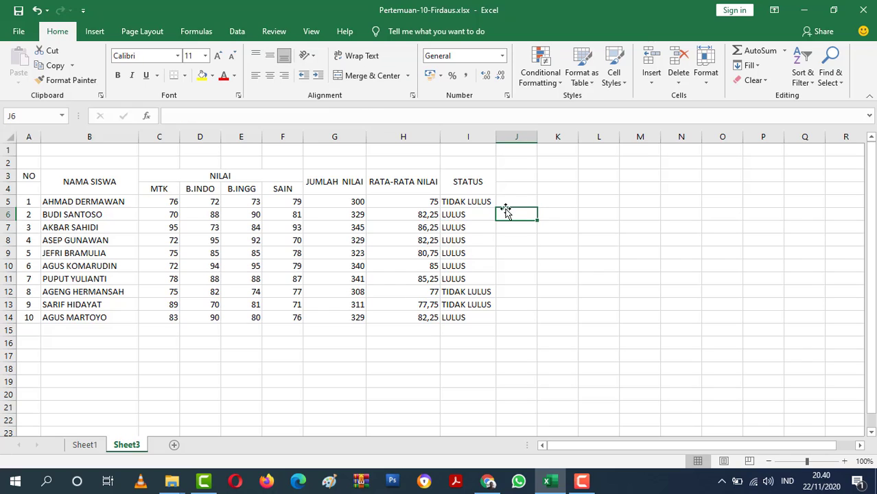
Wrap the text of the RATA-RATA NILAI header and narrow column H so the header breaks onto two lines.
left_click(401, 180)
left_click(358, 56)
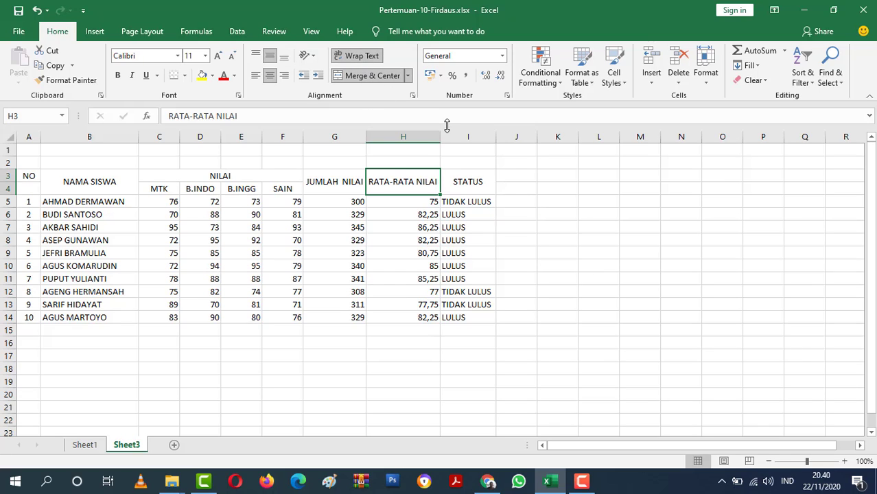
left_click_drag(438, 137, 420, 139)
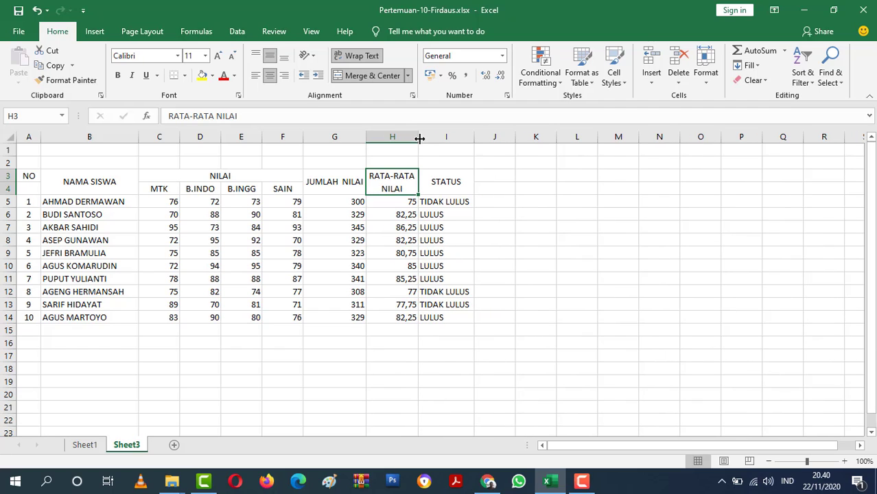
left_click(548, 258)
Wrap the text of the JUMLAH NILAI header and narrow column G so the header breaks onto two lines.
left_click(352, 180)
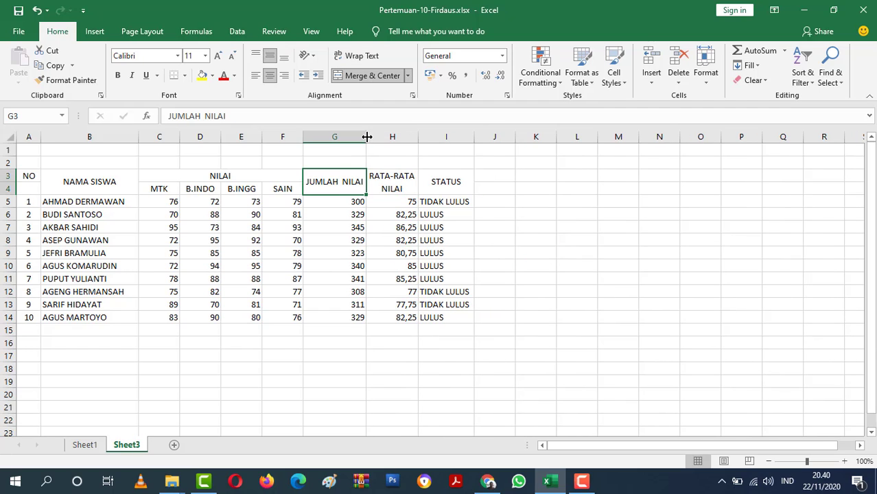
left_click(362, 55)
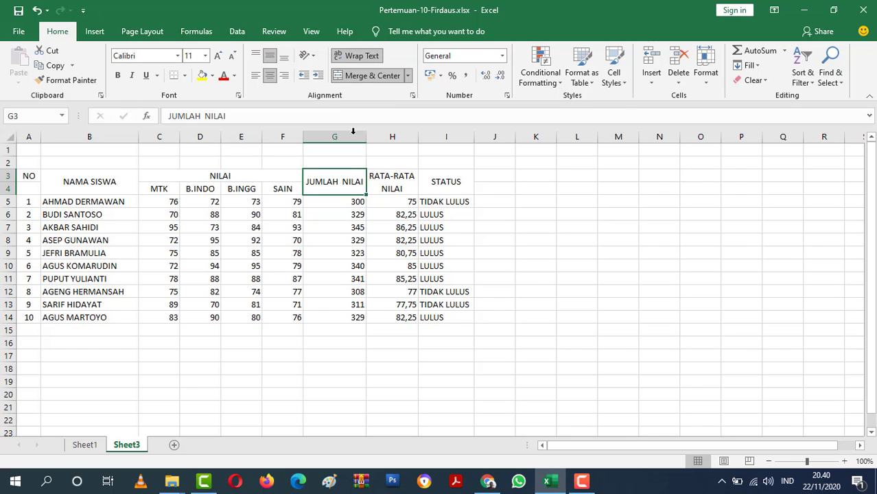
left_click_drag(366, 137, 352, 141)
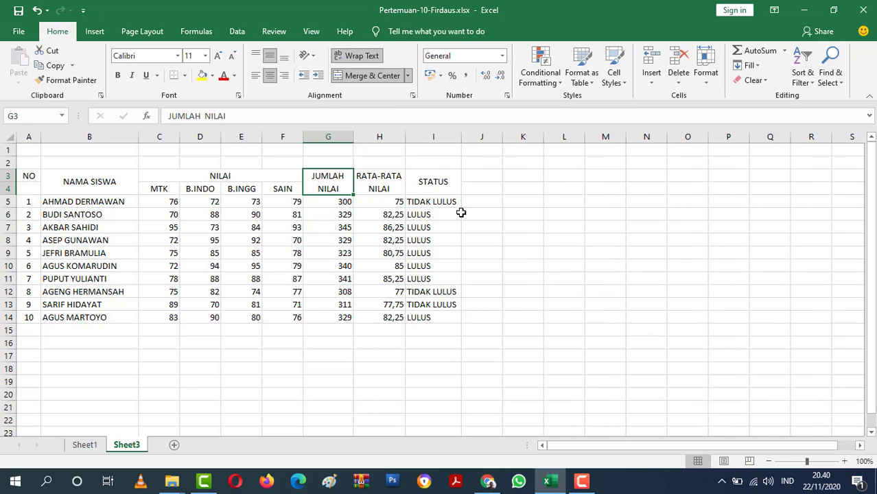
left_click(522, 239)
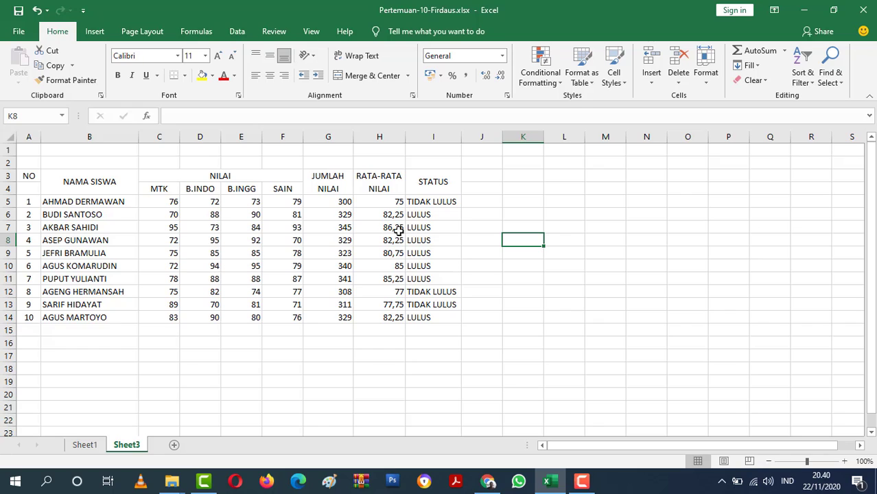
Clear the pasted JUMLAH NILAI, RATA-RATA NILAI and STATUS values in G5:I14.
left_click_drag(329, 205, 448, 315)
key("Delete")
left_click(517, 317)
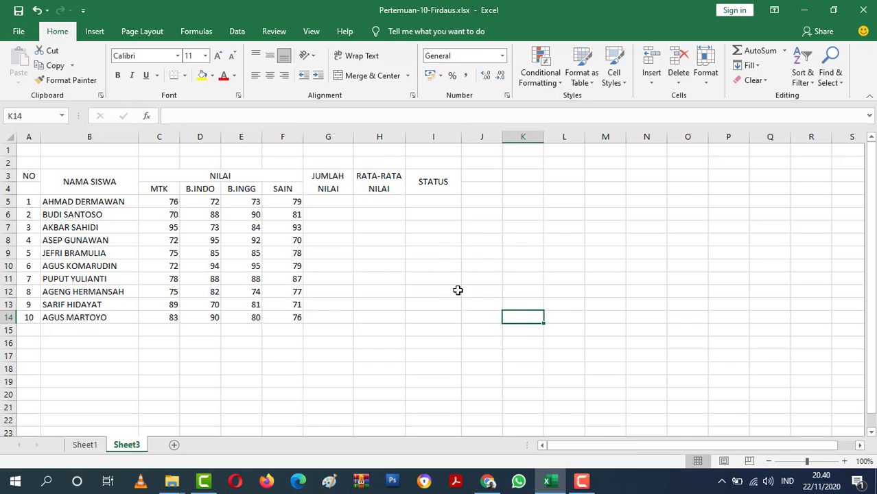
left_click(96, 187)
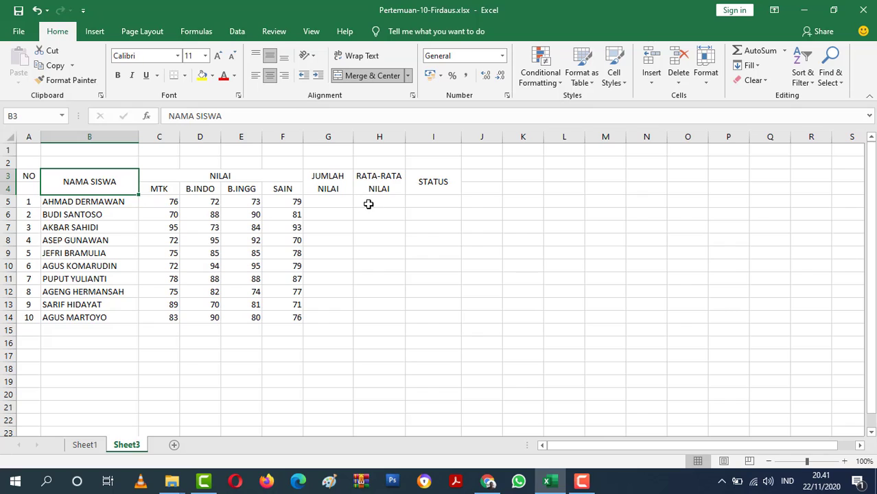
left_click(306, 262)
left_click(322, 243)
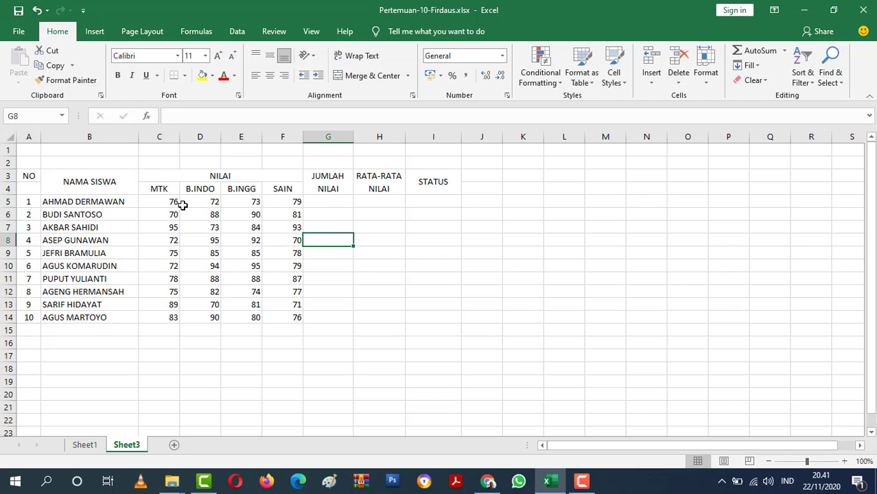
Centre the subject scores in C5:F14 horizontally and slightly increase the height of row 4.
left_click_drag(163, 202, 299, 316)
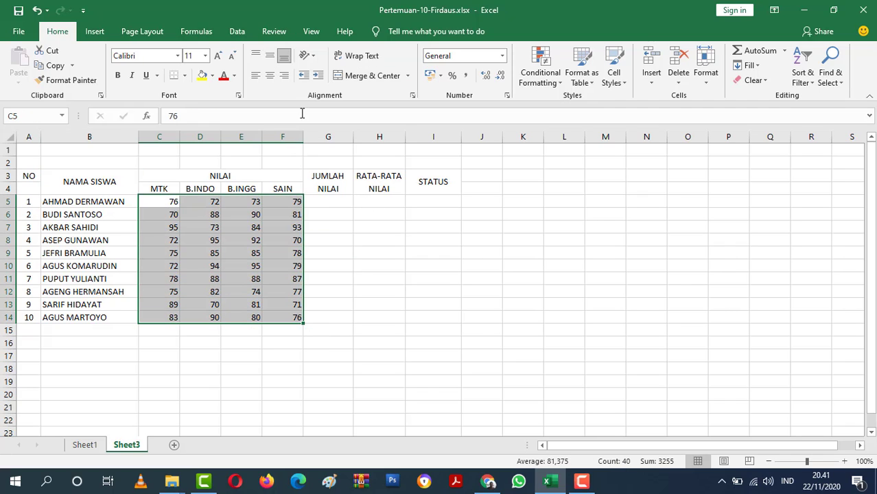
left_click(270, 75)
left_click(354, 314)
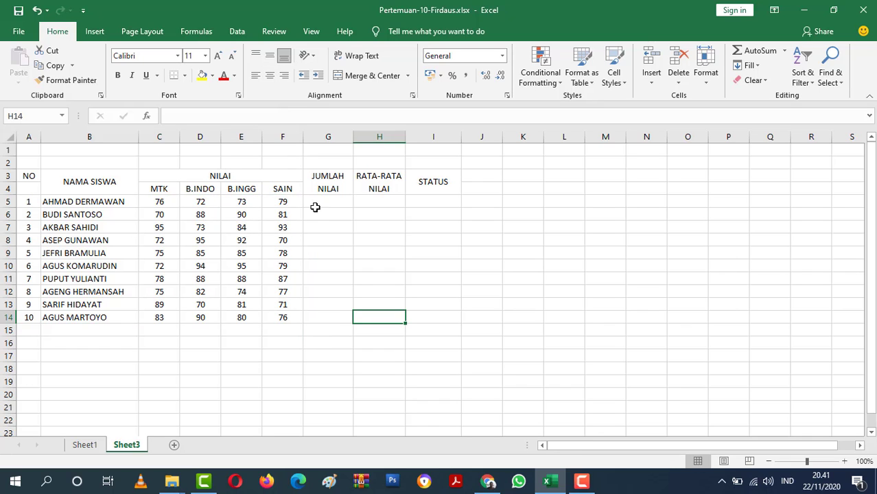
left_click_drag(8, 195, 7, 199)
left_click(422, 241)
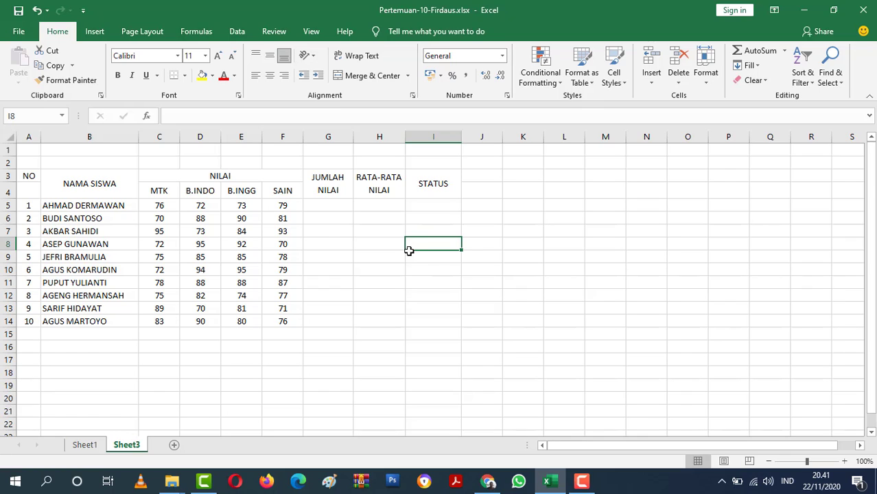
Examine the KETENTUAN rules below the table on Sheet1 for how the total, average and status are calculated.
left_click(336, 207)
left_click(381, 210)
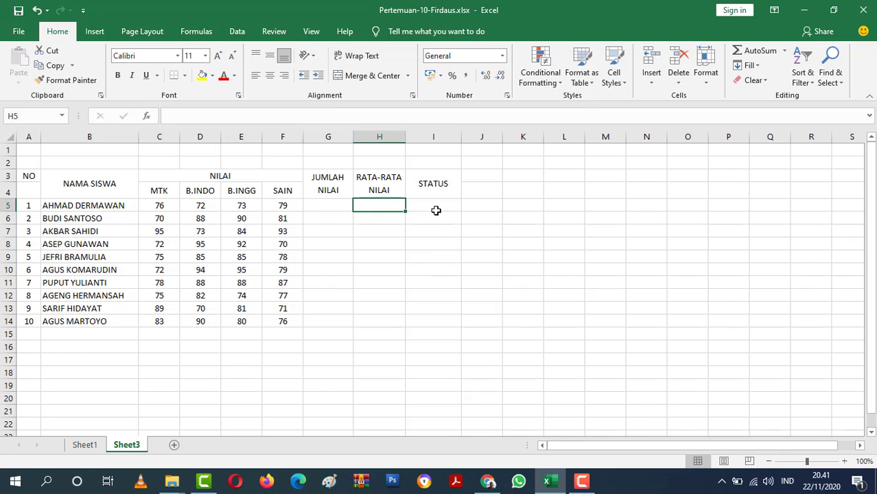
left_click(435, 211)
left_click(82, 444)
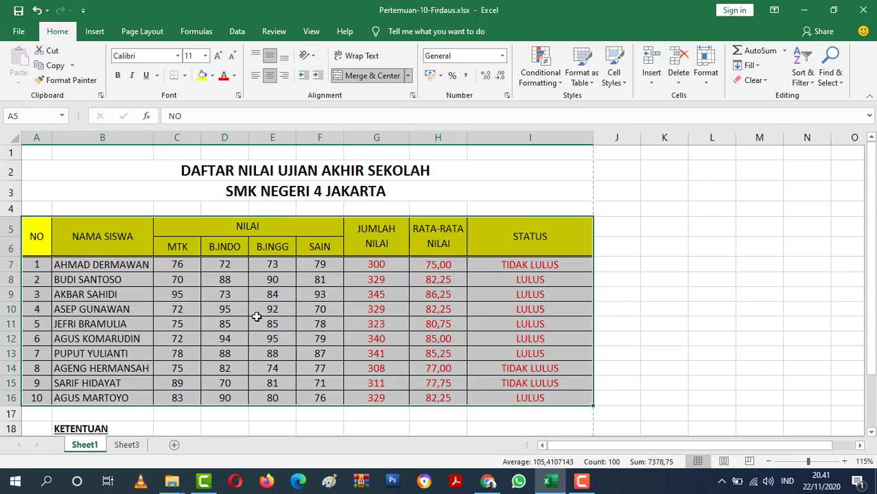
scroll(256, 316, "down", 2)
left_click(595, 316)
scroll(327, 354, "down", 1)
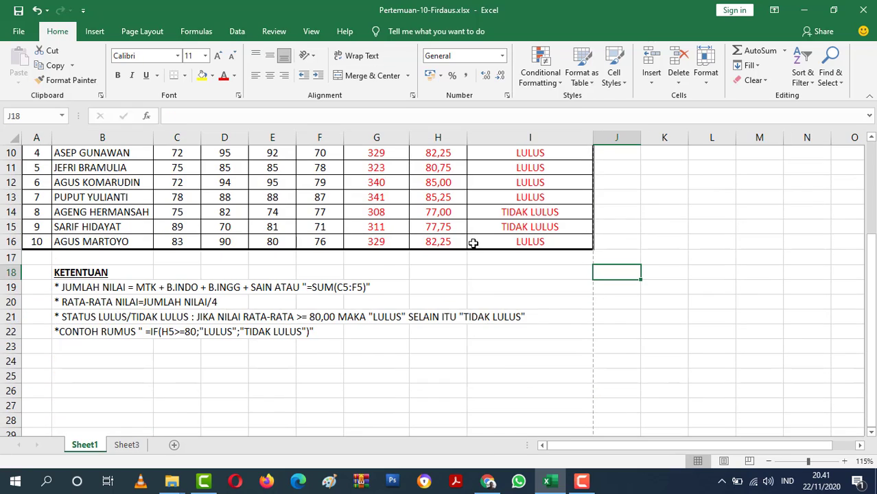
scroll(473, 243, "up", 3)
scroll(350, 277, "down", 3)
scroll(346, 285, "up", 1)
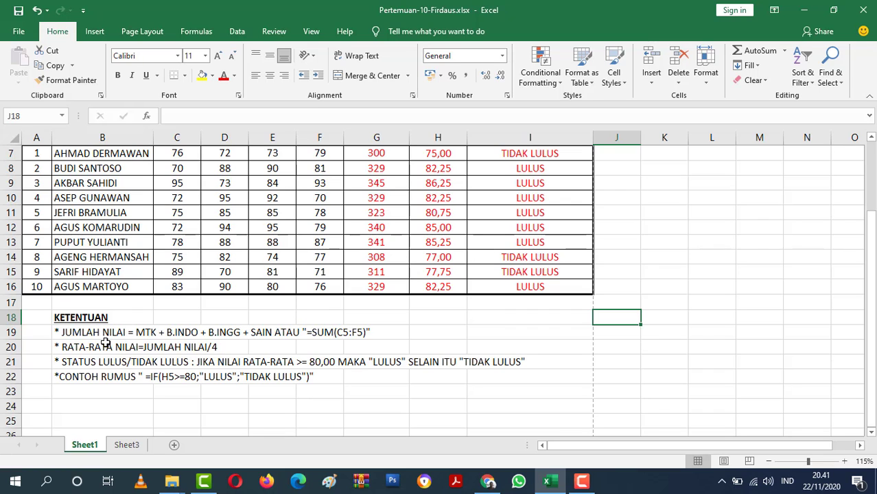
scroll(205, 270, "up", 2)
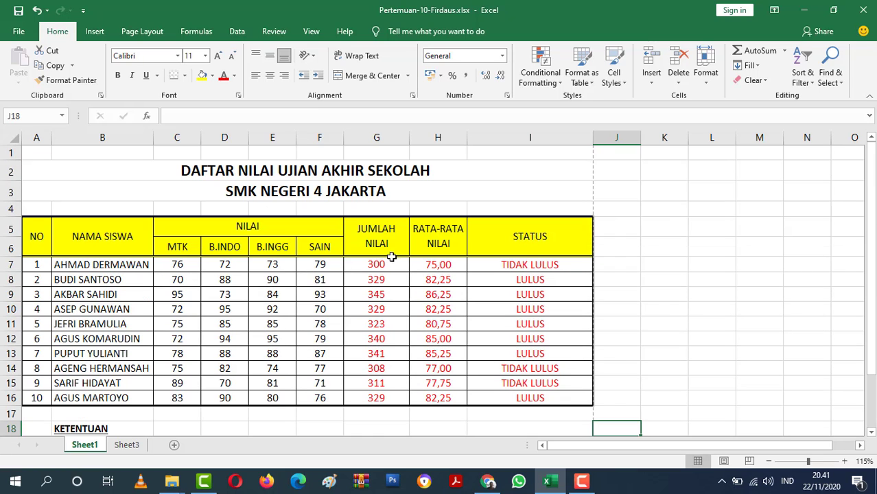
scroll(379, 265, "down", 2)
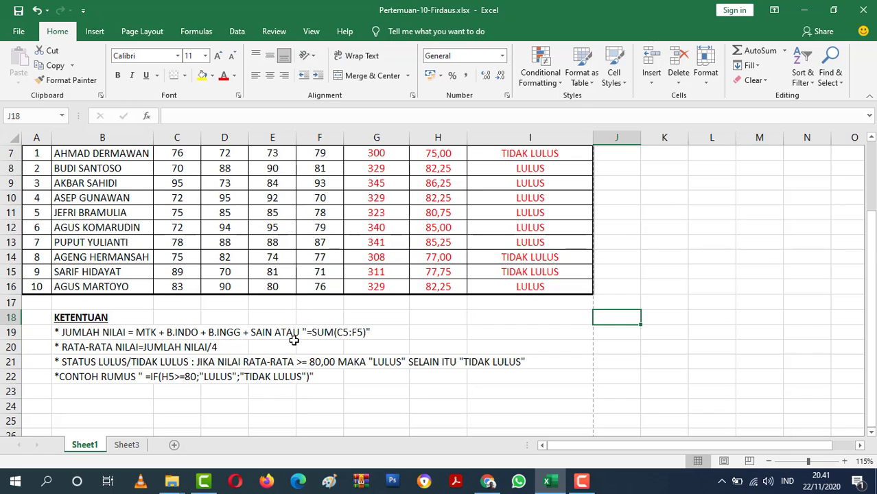
scroll(393, 282, "up", 2)
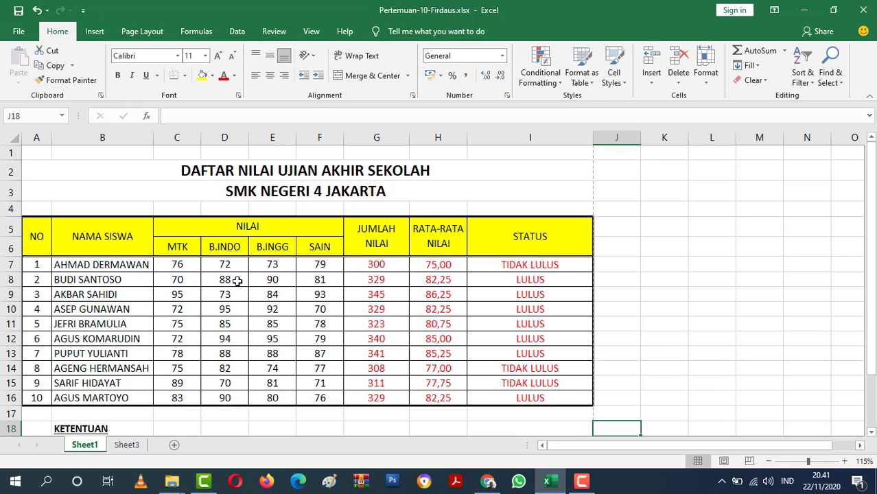
Check the first student's four subject scores and JUMLAH NILAI on Sheet1 against the rule for the total.
left_click(179, 266)
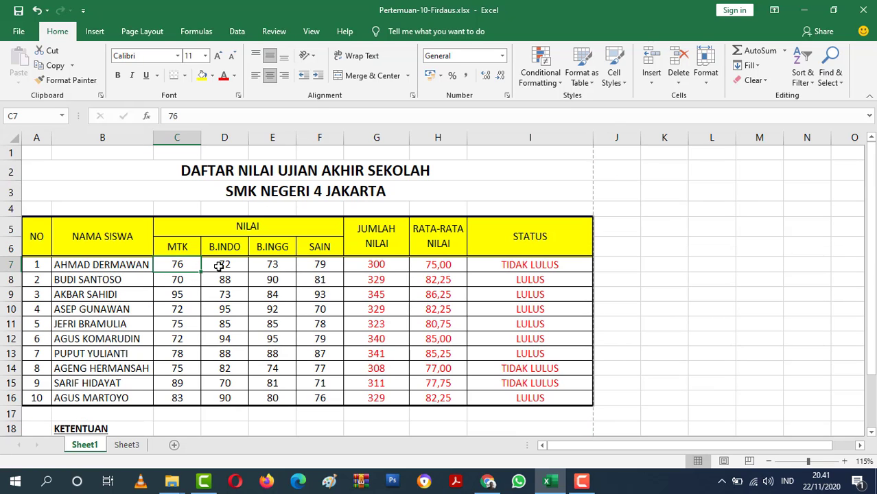
left_click(222, 266)
left_click(270, 264)
left_click(324, 263)
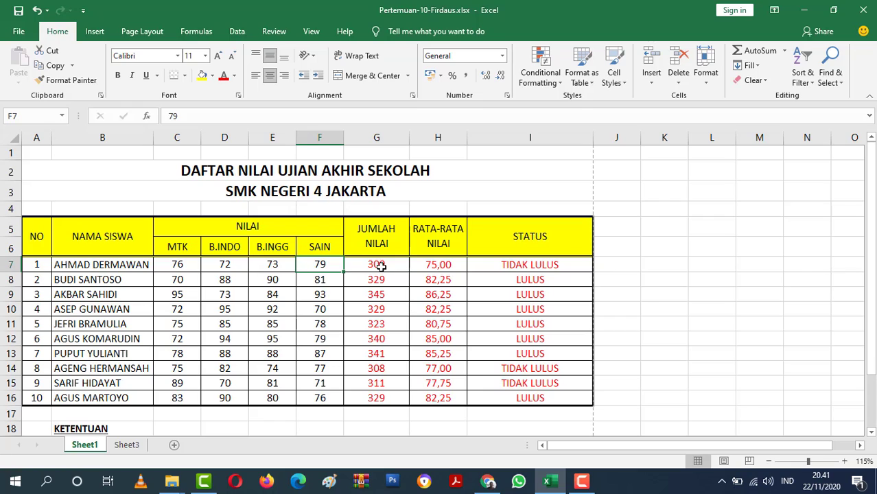
left_click(381, 266)
left_click_drag(380, 266, 194, 271)
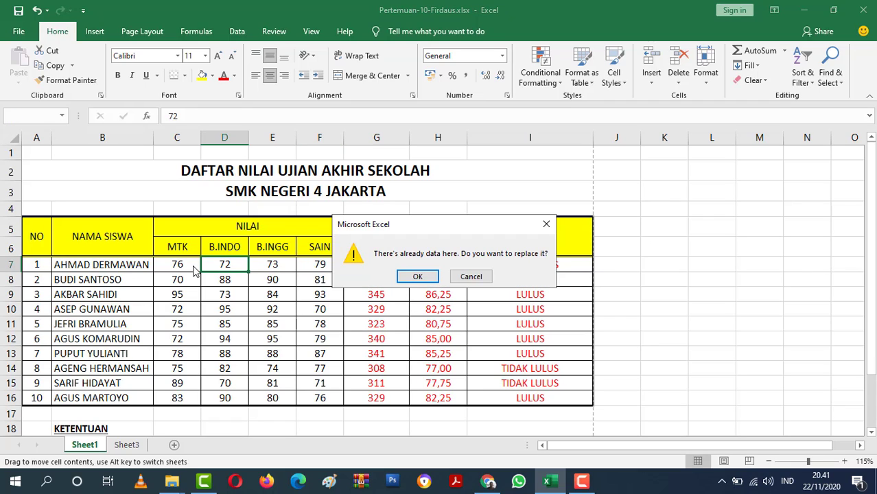
left_click(471, 276)
left_click(271, 267)
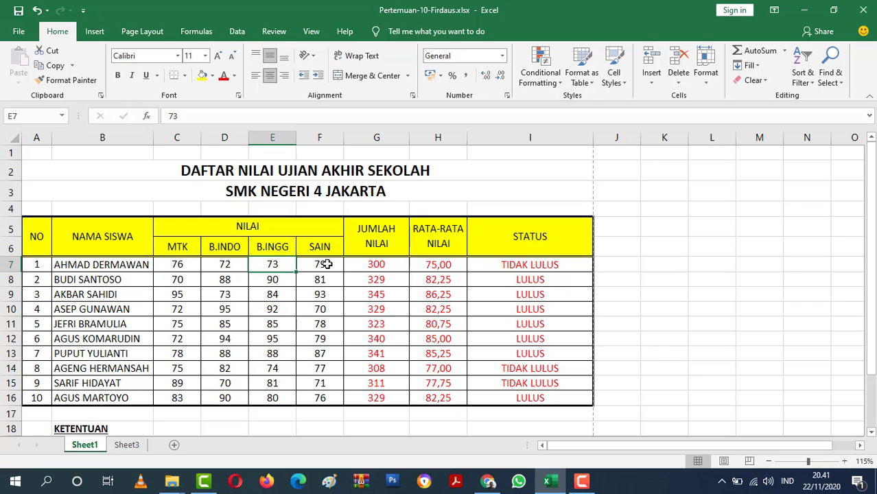
left_click(329, 265)
scroll(317, 331, "down", 3)
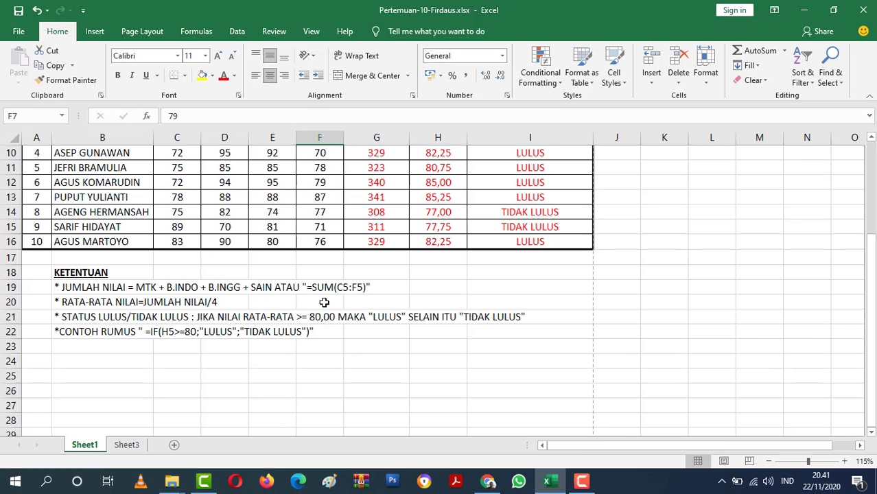
On Sheet3, enter =SUM(C5:F5) in G5 to total the first student's four scores.
left_click(137, 445)
left_click(320, 206)
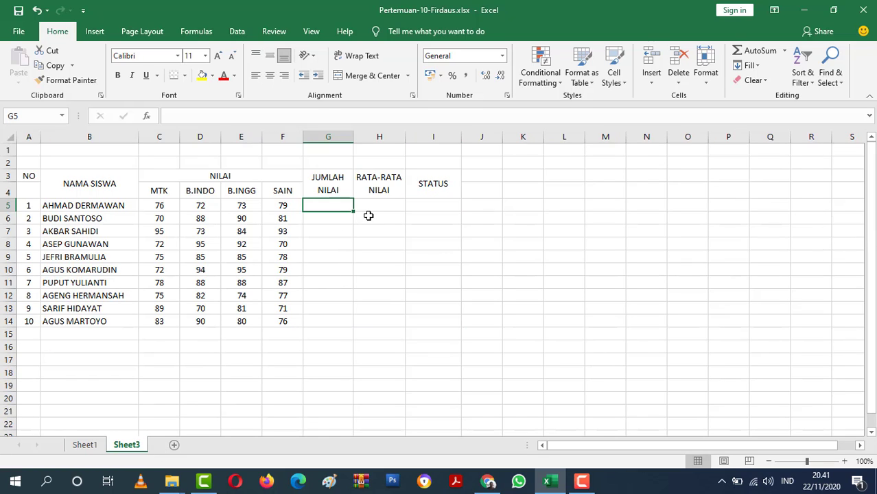
type("=")
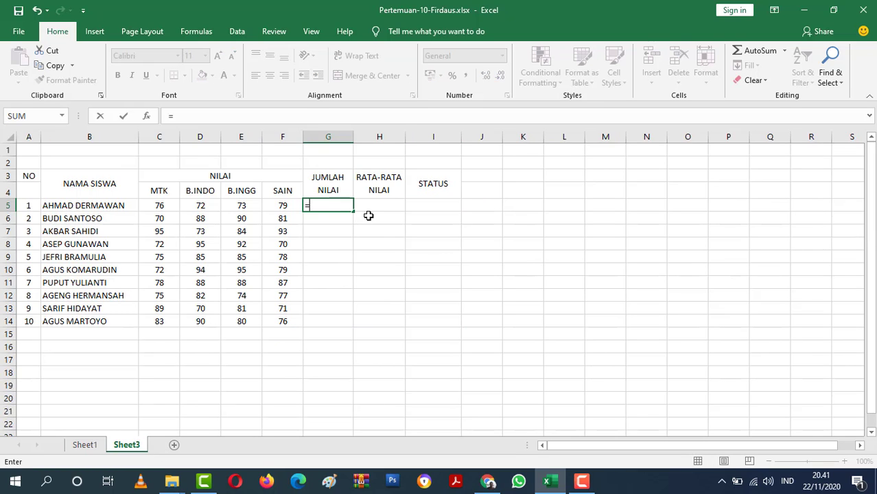
type("SUM")
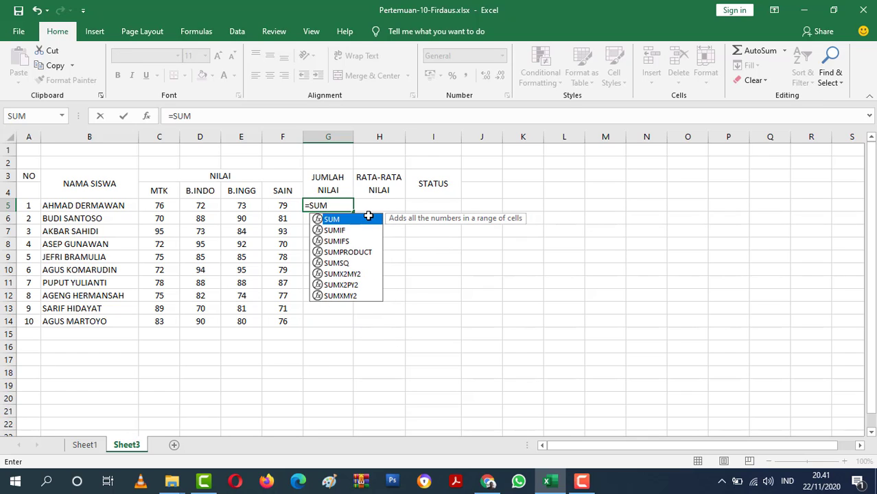
double_click(369, 217)
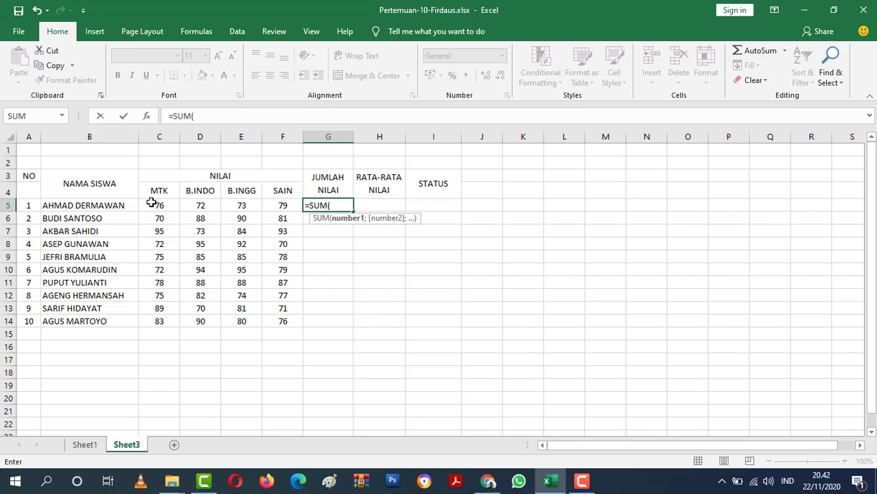
left_click_drag(151, 203, 281, 205)
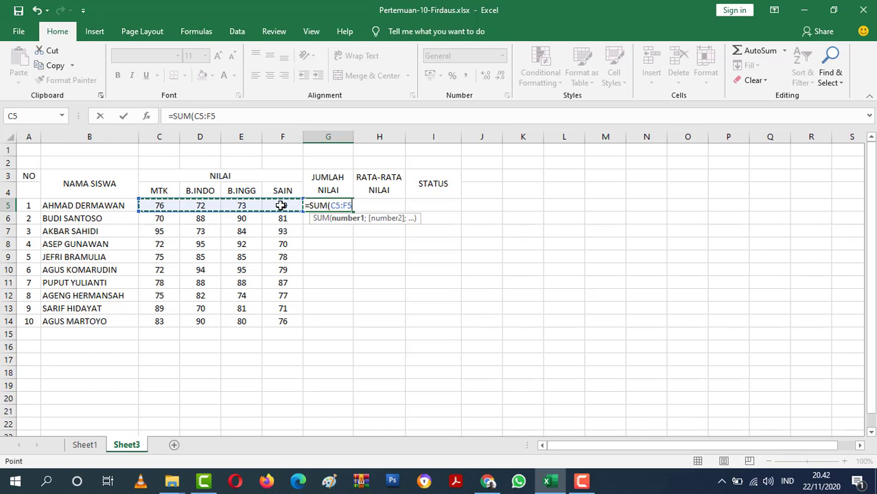
type(")")
key("Return")
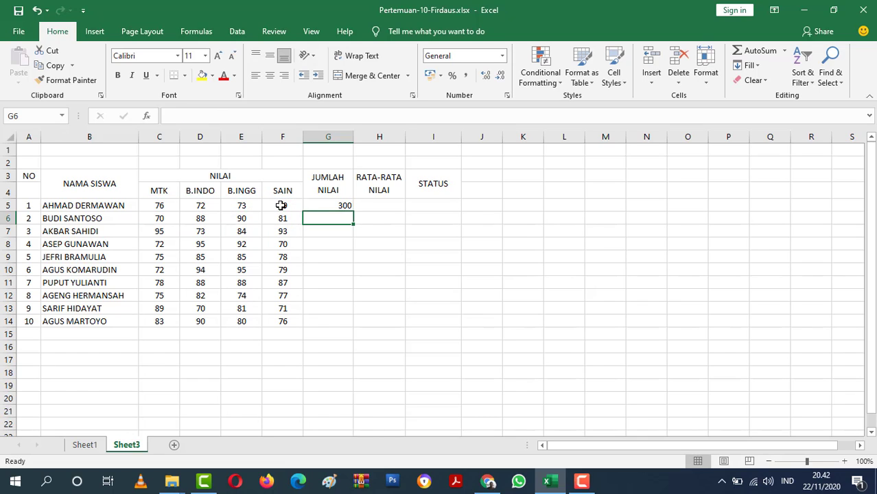
Centre the first student's total in G5 horizontally.
left_click(345, 205)
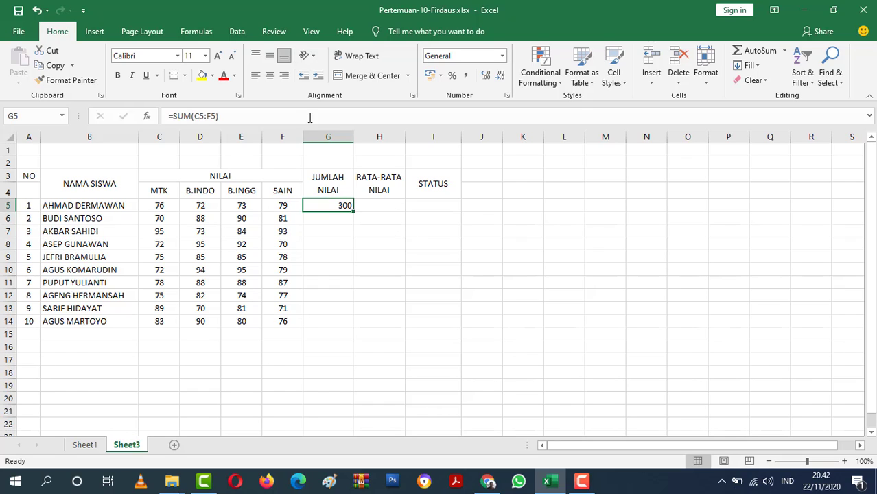
left_click(266, 77)
left_click(381, 231)
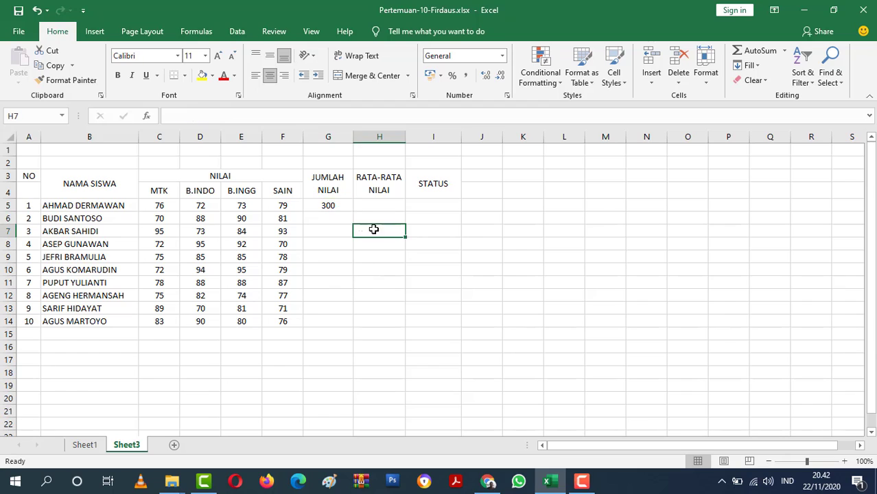
Fill the total formula from G5 down to G14 and undo the fill.
left_click(337, 207)
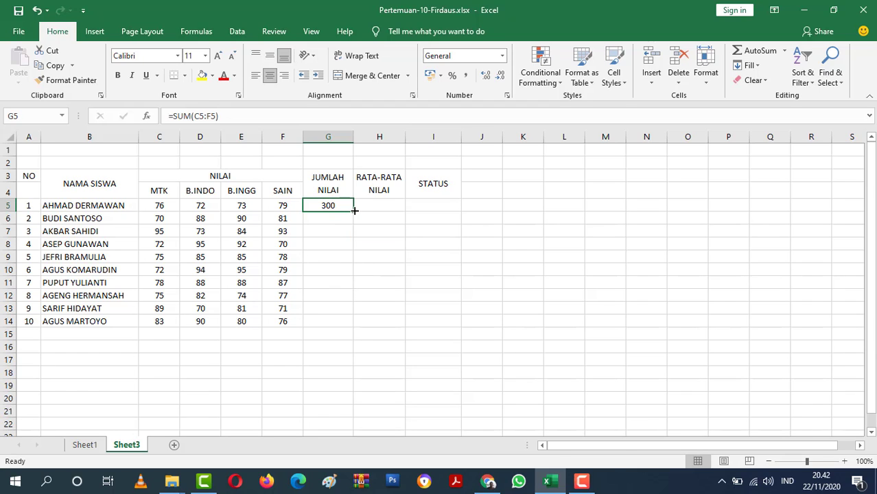
double_click(354, 211)
left_click(388, 346)
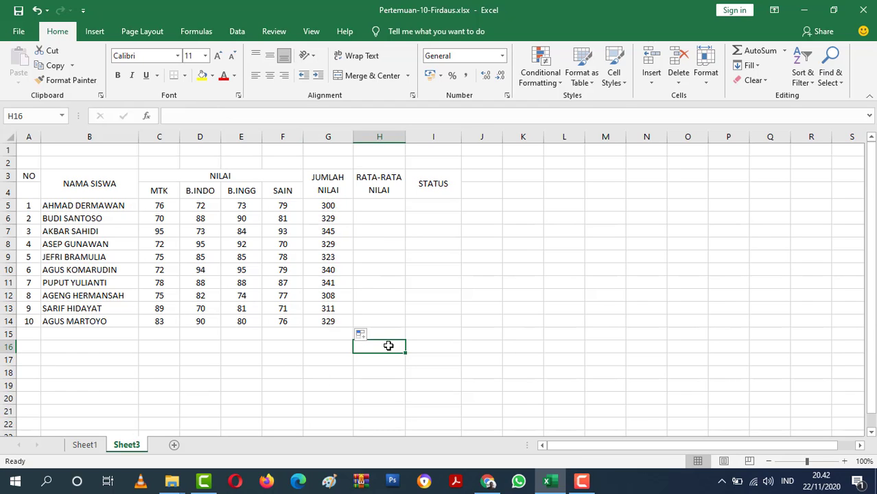
key("ctrl+z")
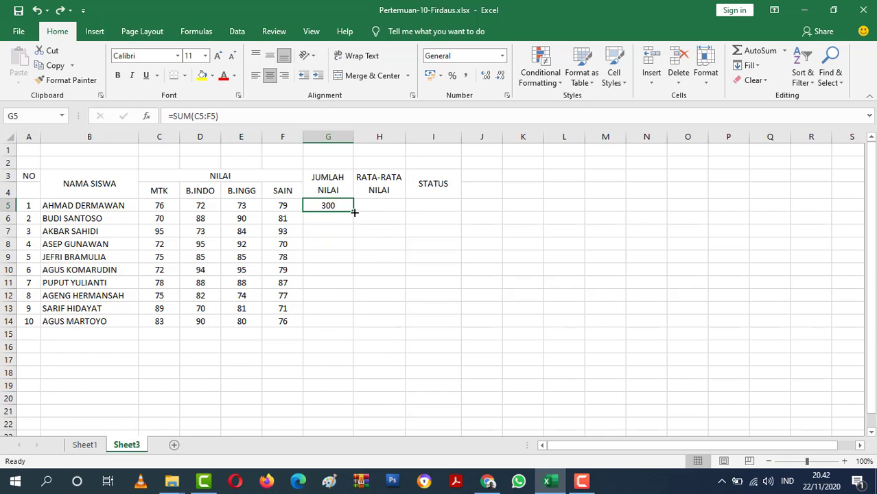
Fill the first student's total formula down through G14 once more and undo the fill.
double_click(354, 212)
left_click(444, 257)
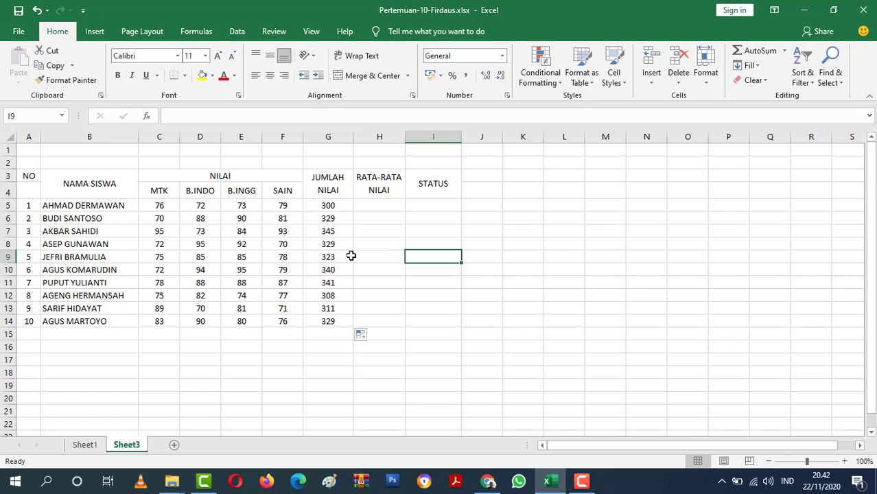
key("ctrl+z")
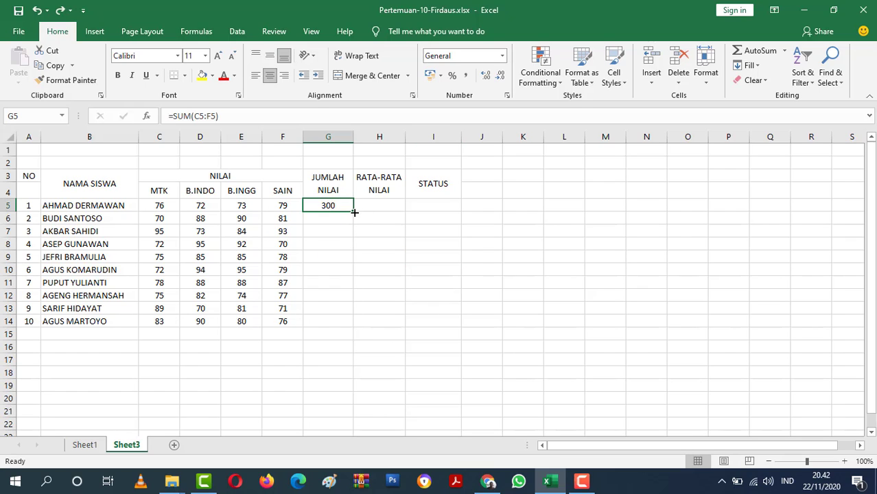
Copy the total formula in G5 down to G14 so every student gets a total.
double_click(354, 212)
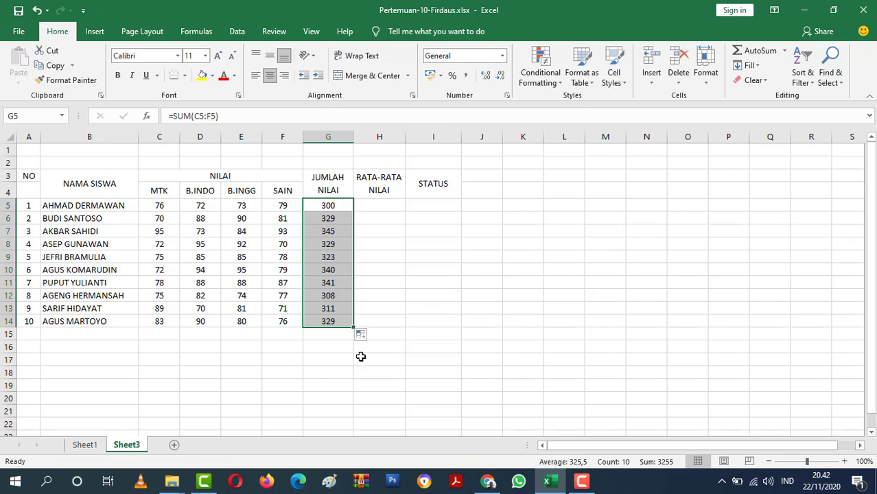
left_click(328, 371)
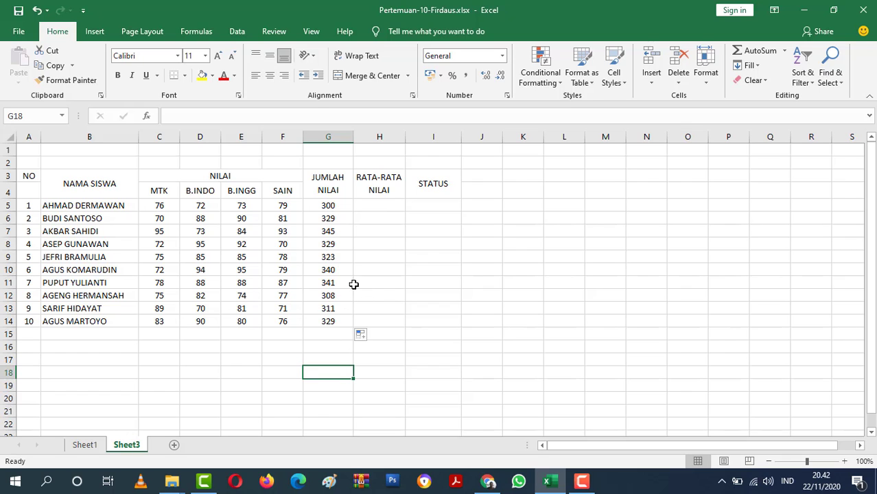
Review the RATA-RATA NILAI rule under KETENTUAN on Sheet1 together with the first student's four subject scores.
left_click(79, 446)
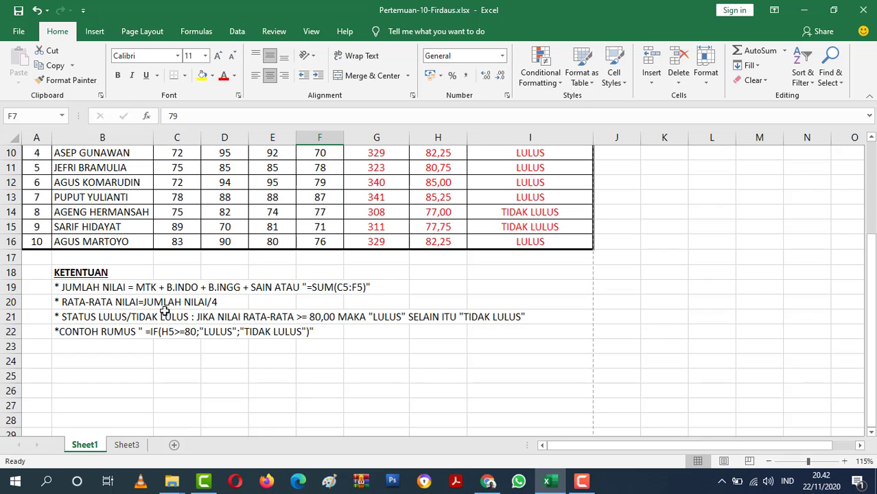
scroll(427, 304, "up", 3)
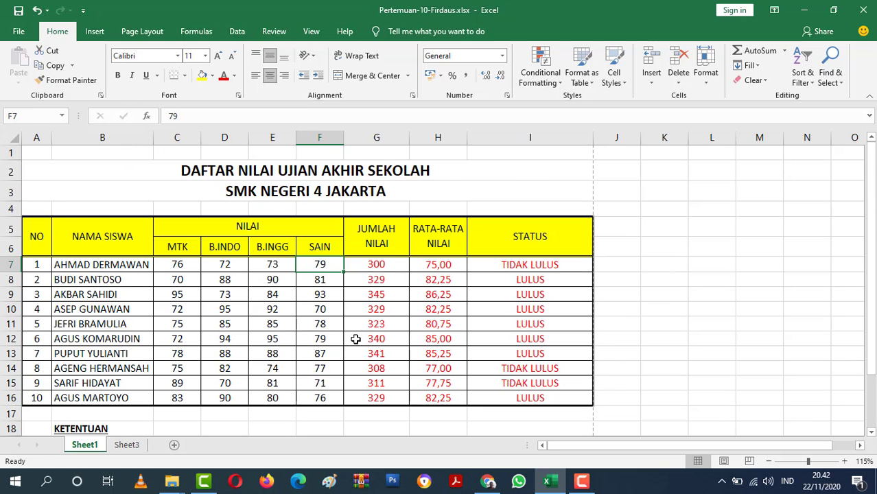
scroll(354, 339, "down", 2)
scroll(302, 326, "up", 1)
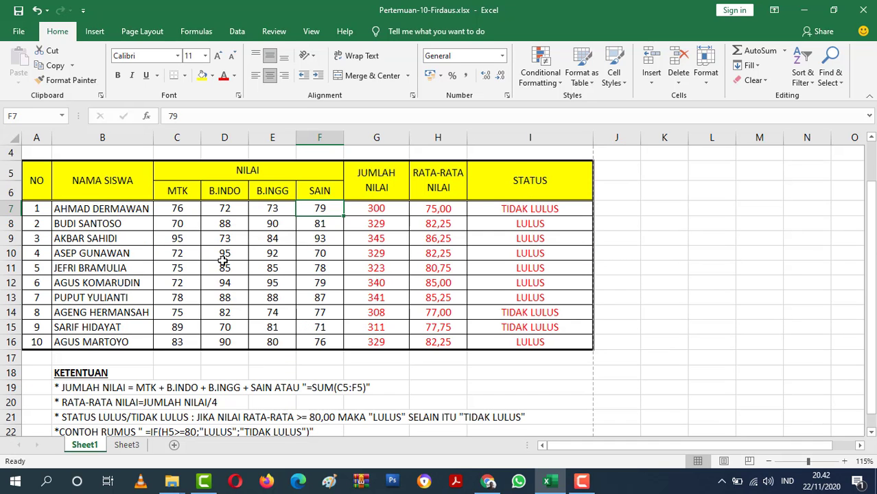
left_click_drag(173, 212, 323, 212)
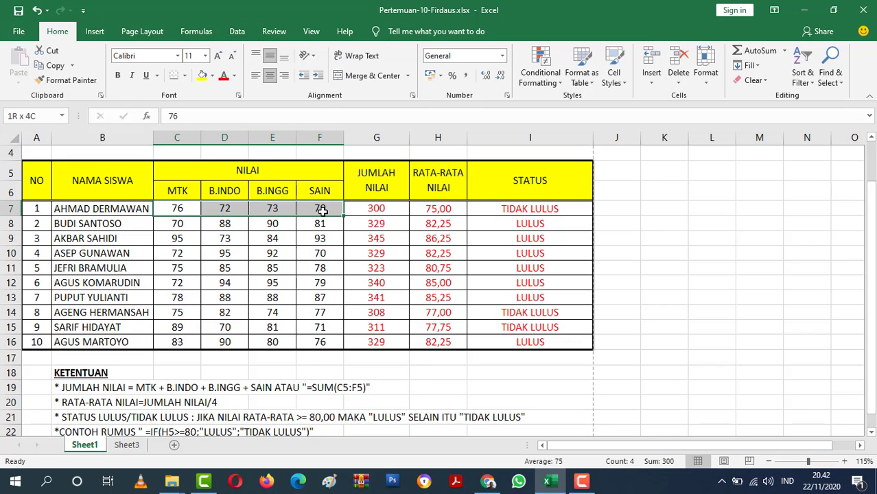
On Sheet3, enter =G5/4 in H5 to calculate the first student's average.
left_click(138, 445)
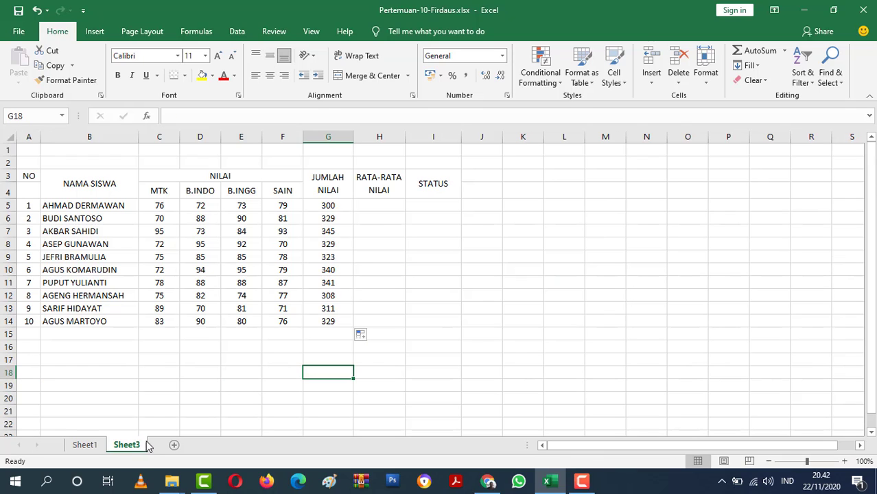
left_click(386, 204)
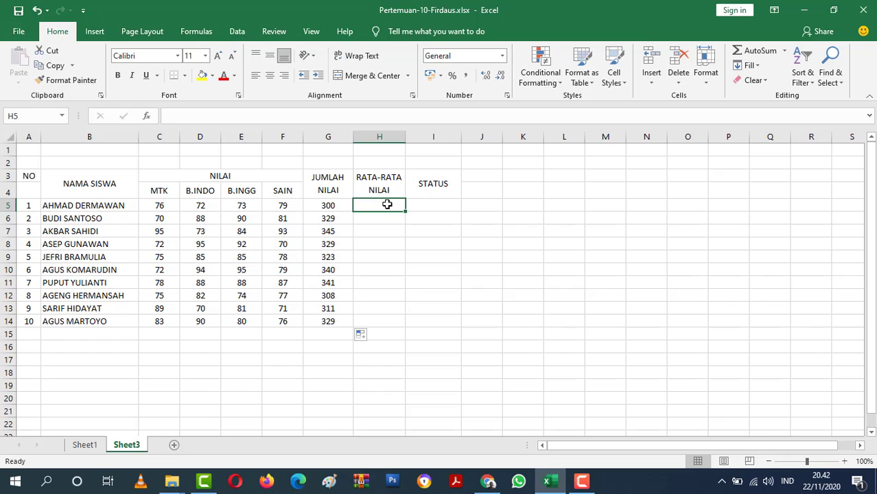
type("=")
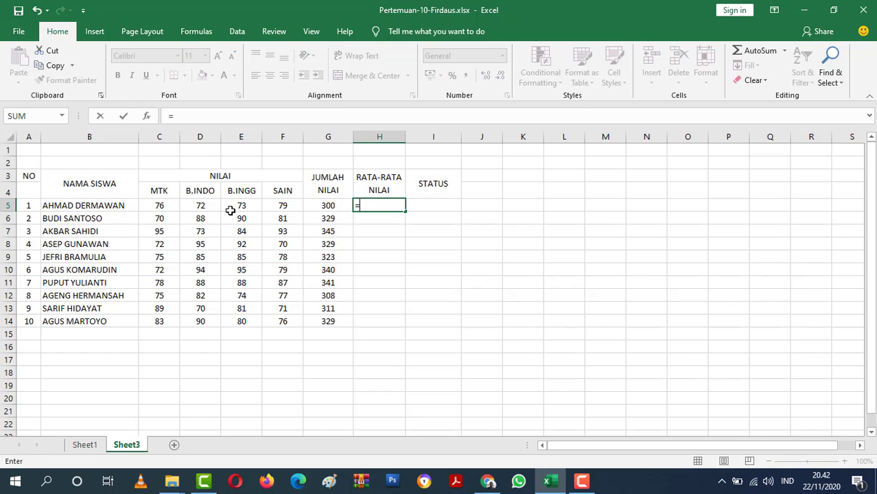
left_click(329, 206)
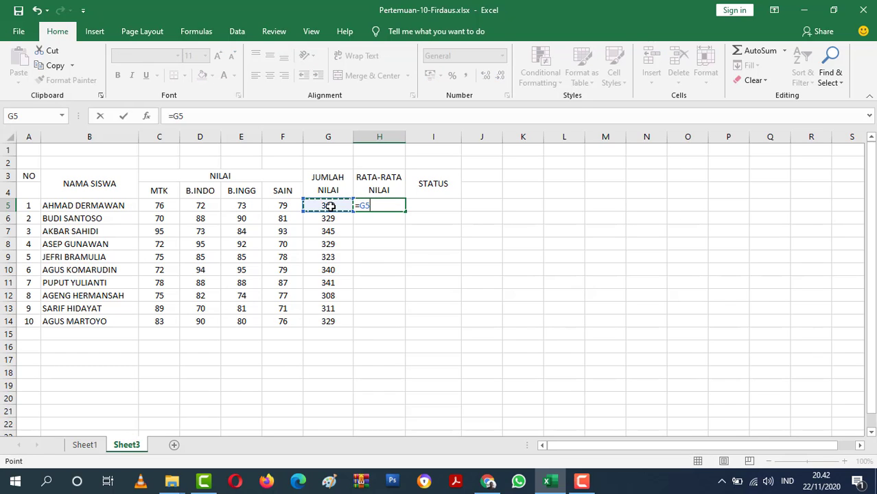
type("/4")
key("Return")
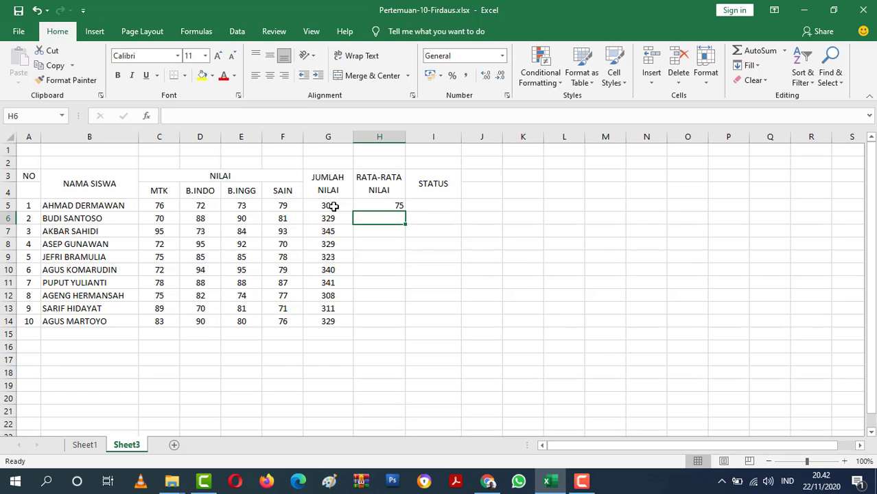
Centre the average in H5 horizontally and fill its formula down to H14.
left_click(397, 203)
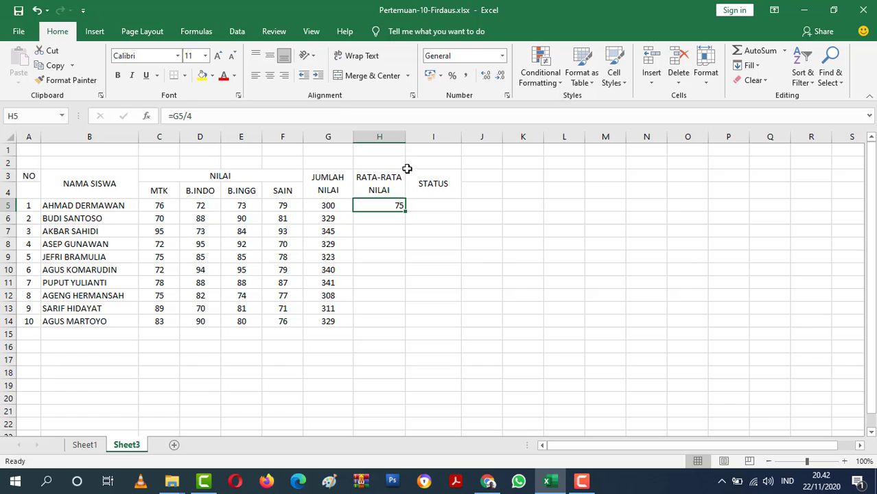
left_click(272, 76)
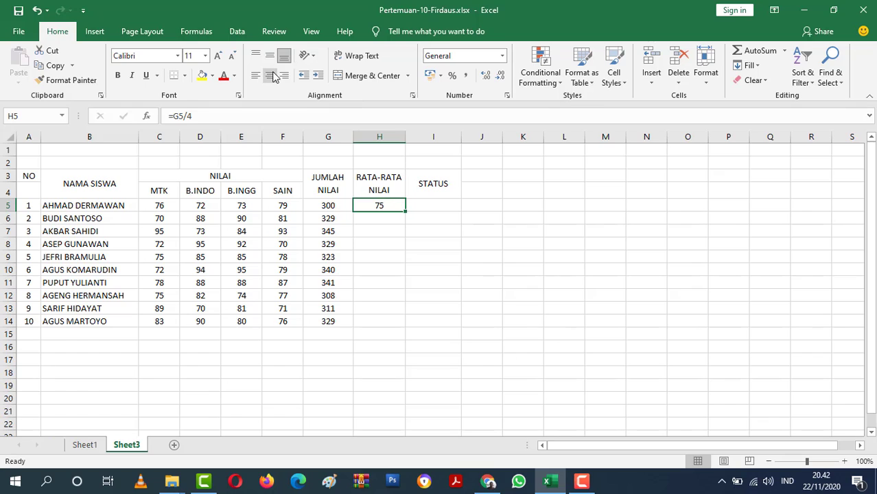
double_click(405, 210)
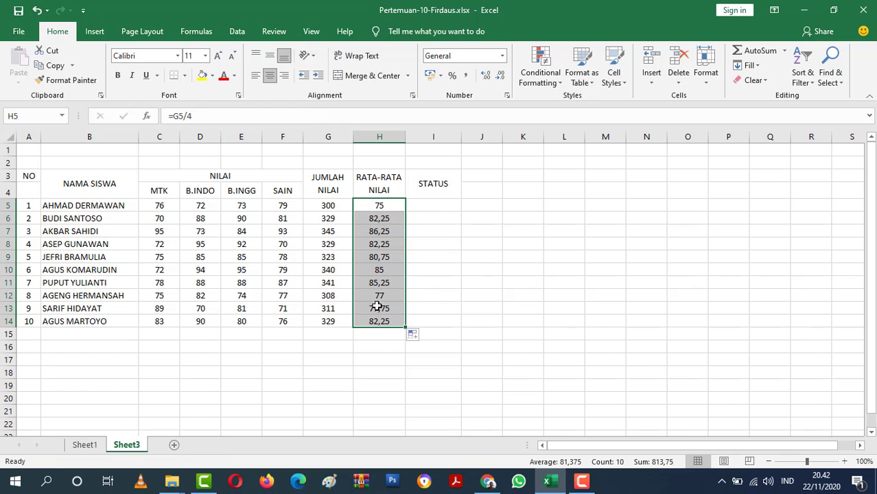
Compare how the RATA-RATA NILAI values are formatted on Sheet1 and Sheet3.
left_click(487, 481)
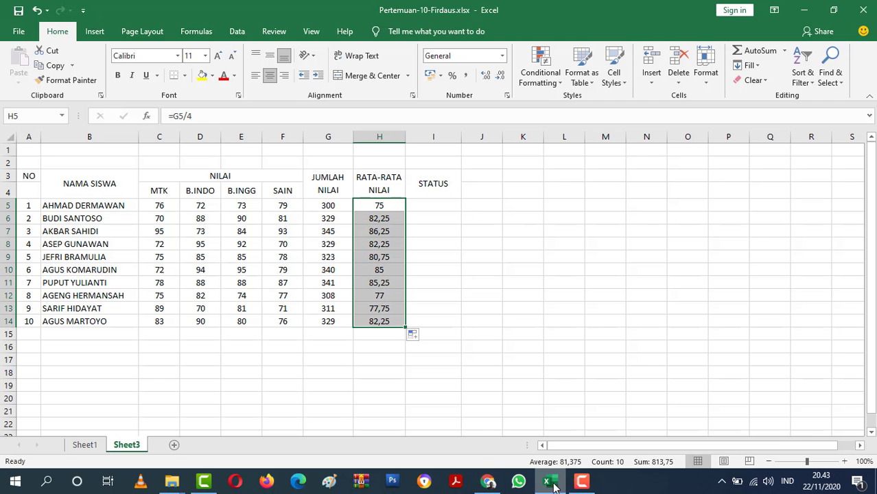
left_click(547, 481)
left_click(93, 444)
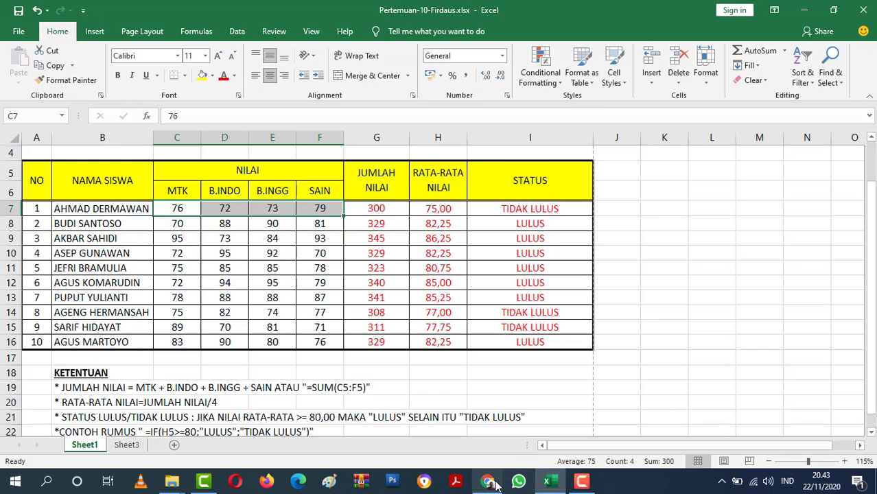
left_click(124, 446)
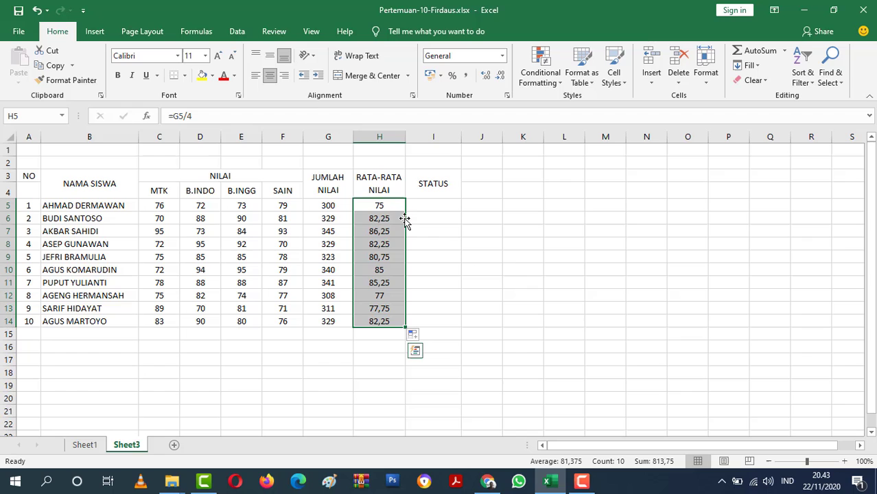
left_click(85, 444)
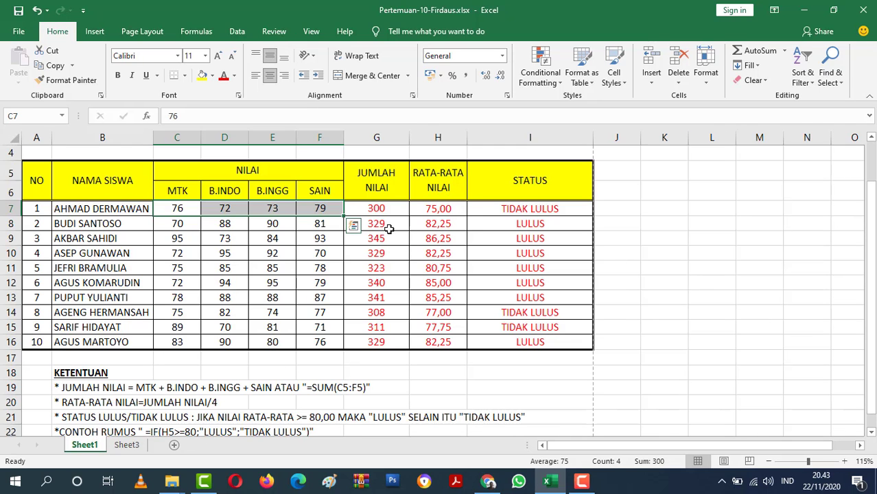
left_click(127, 444)
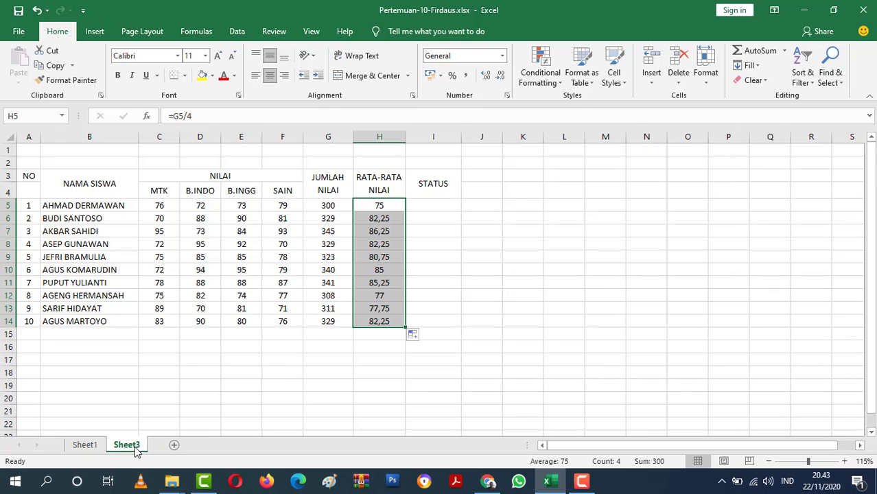
left_click(456, 232)
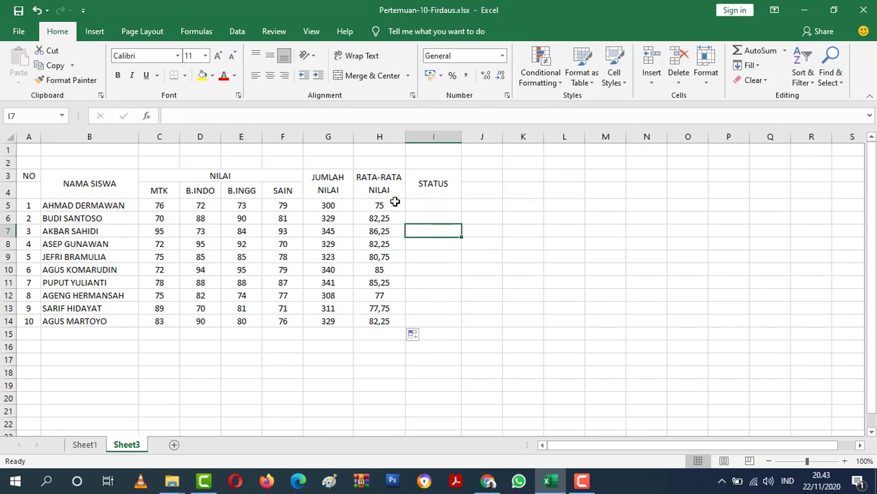
left_click_drag(395, 201, 391, 319)
right_click(398, 209)
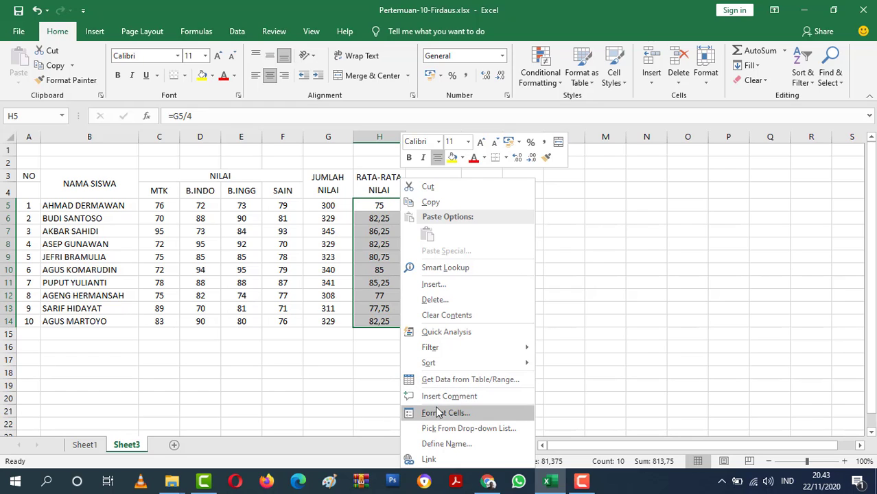
left_click(371, 200)
left_click(431, 217)
Format the averages in H5:H14 with the Number category and 2 decimal places.
left_click_drag(389, 204, 385, 317)
right_click(385, 314)
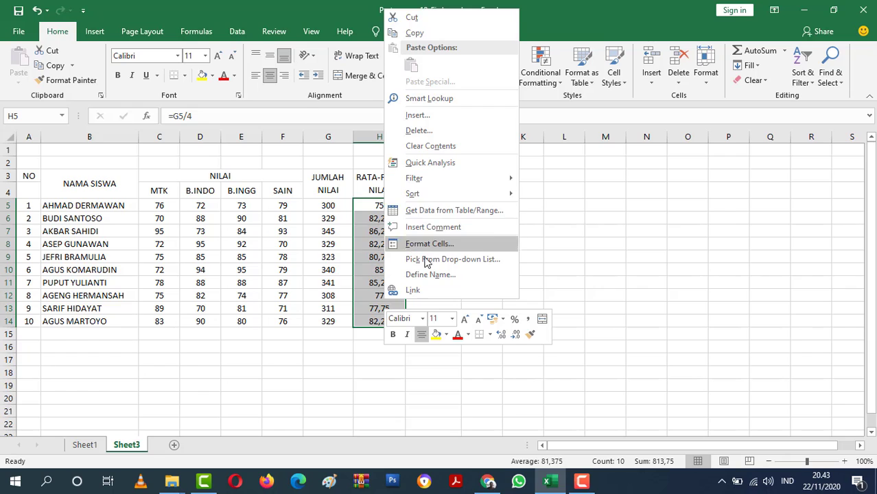
left_click(425, 247)
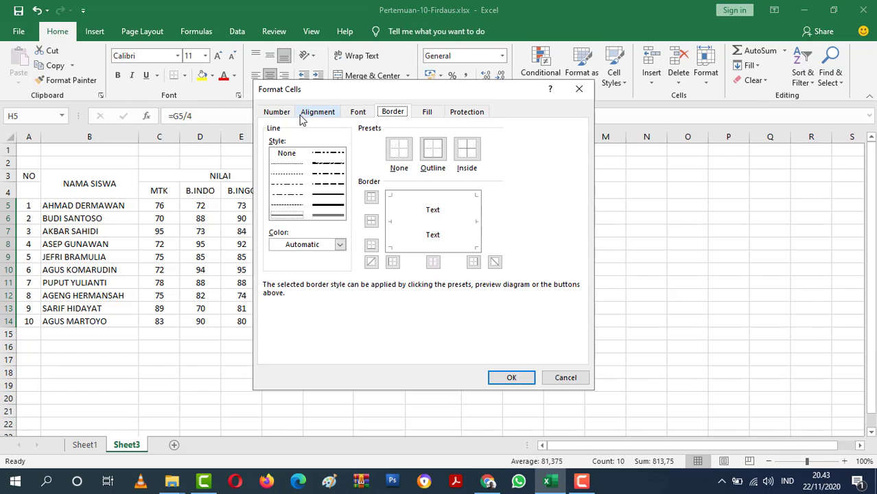
left_click(274, 113)
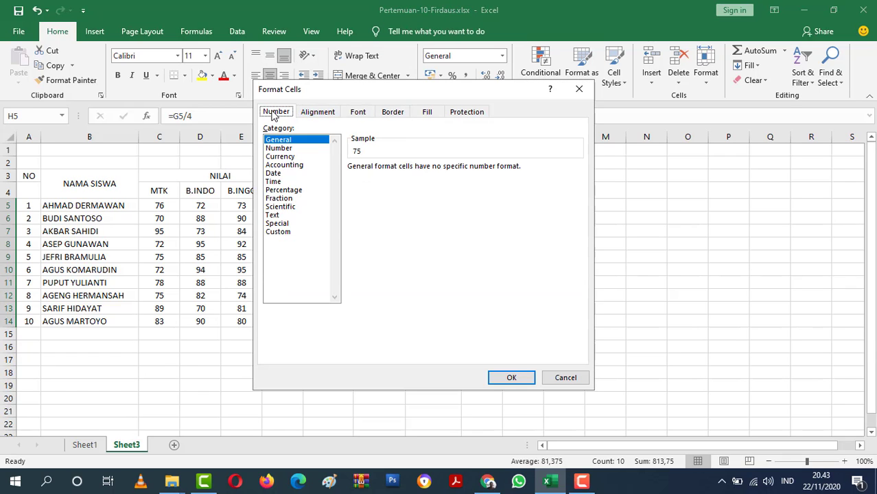
left_click(284, 148)
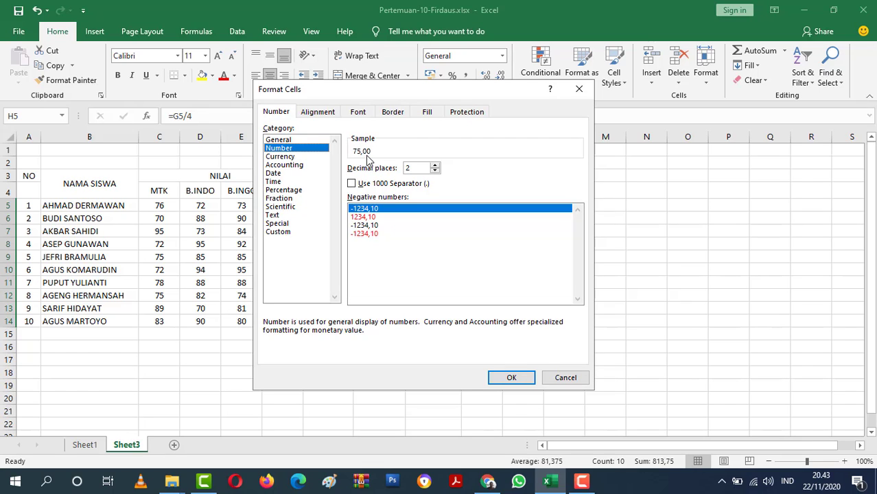
left_click(492, 377)
left_click(487, 282)
Set the averages in H5:H14 to 3 decimal places.
left_click_drag(388, 206, 394, 325)
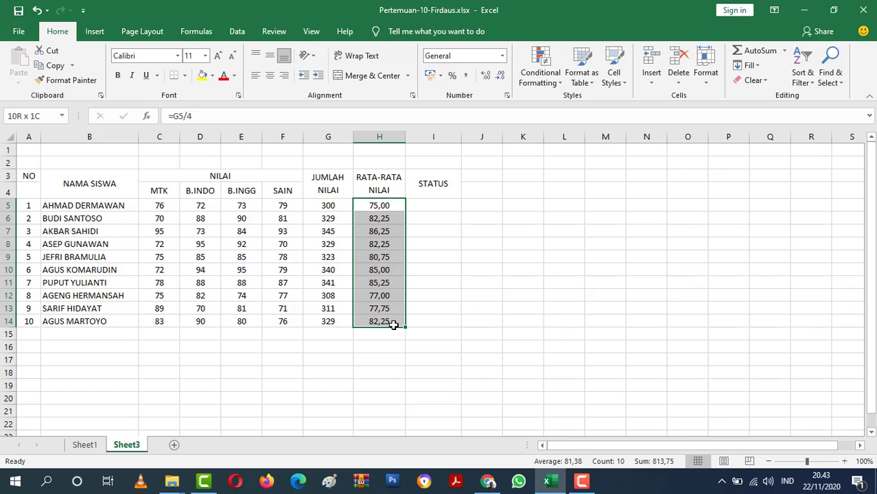
left_click(391, 206)
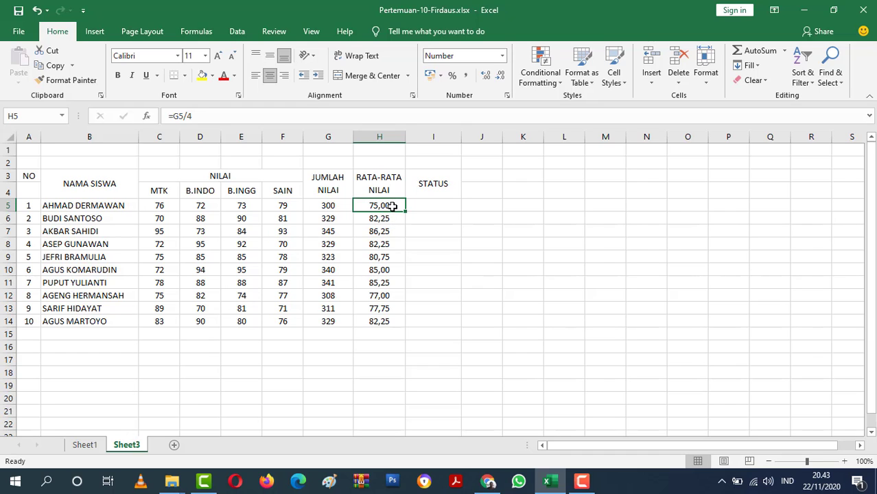
left_click_drag(391, 206, 392, 317)
right_click(392, 317)
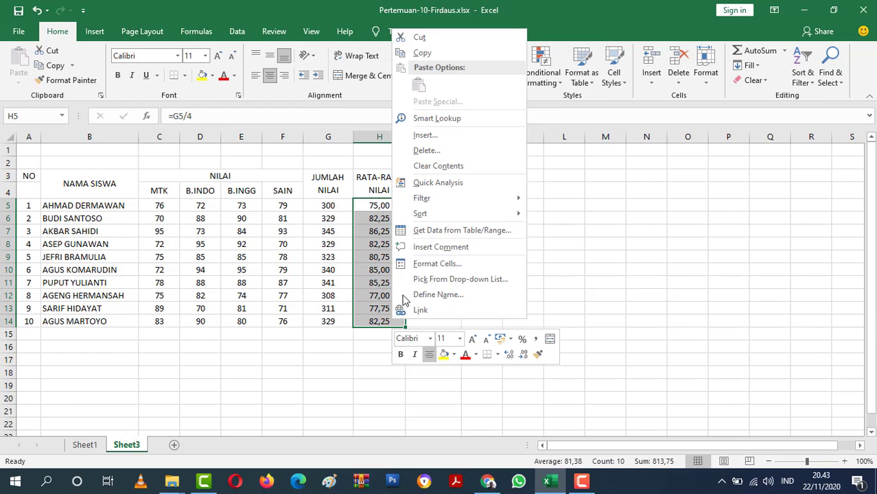
left_click(424, 264)
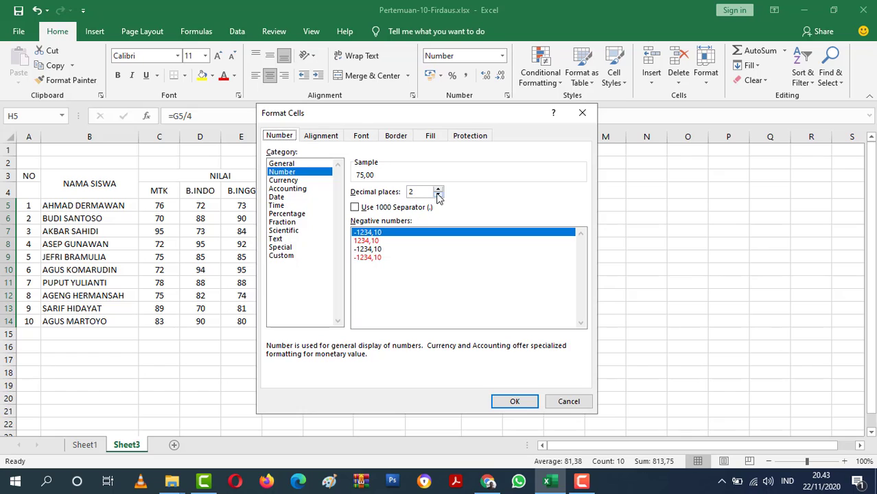
left_click(438, 190)
left_click(512, 400)
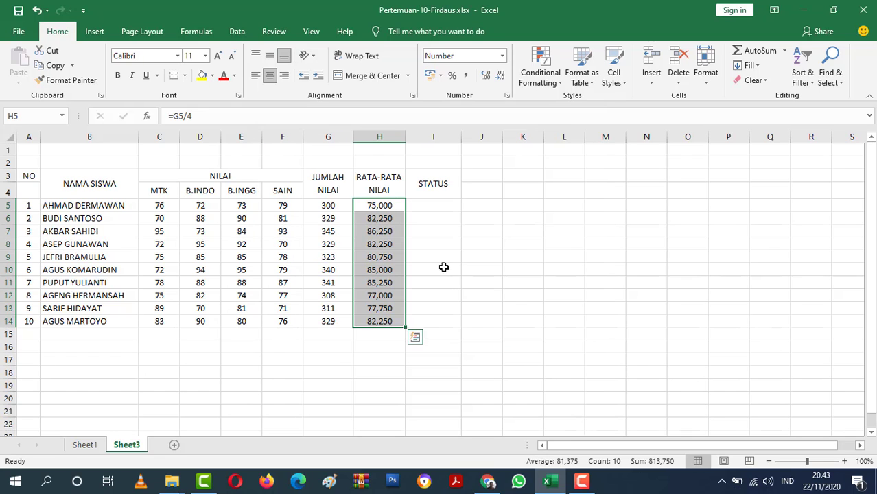
Set the number format of the averages in H5:H14 back to 2 decimal places.
right_click(388, 207)
left_click(422, 414)
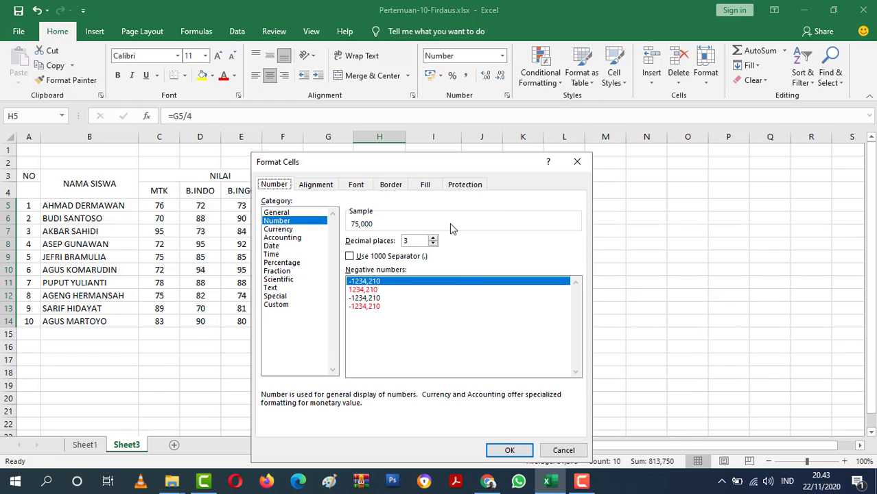
left_click(437, 246)
left_click(433, 244)
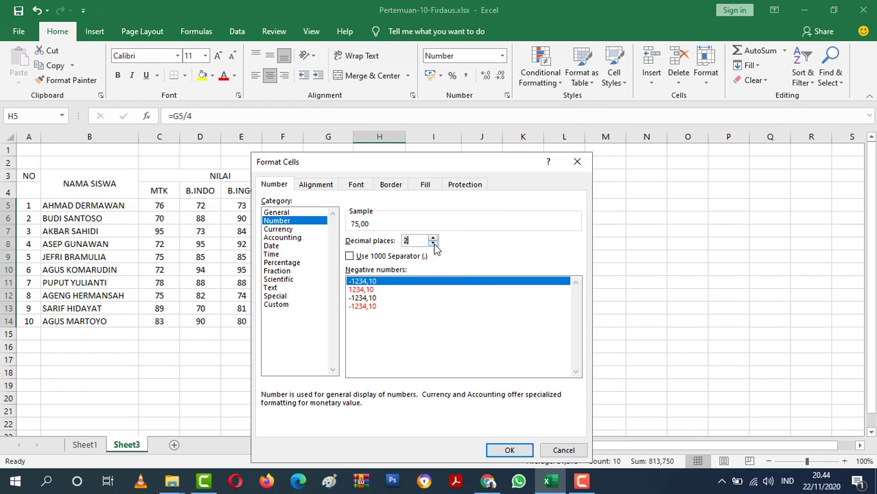
left_click(508, 450)
left_click(453, 309)
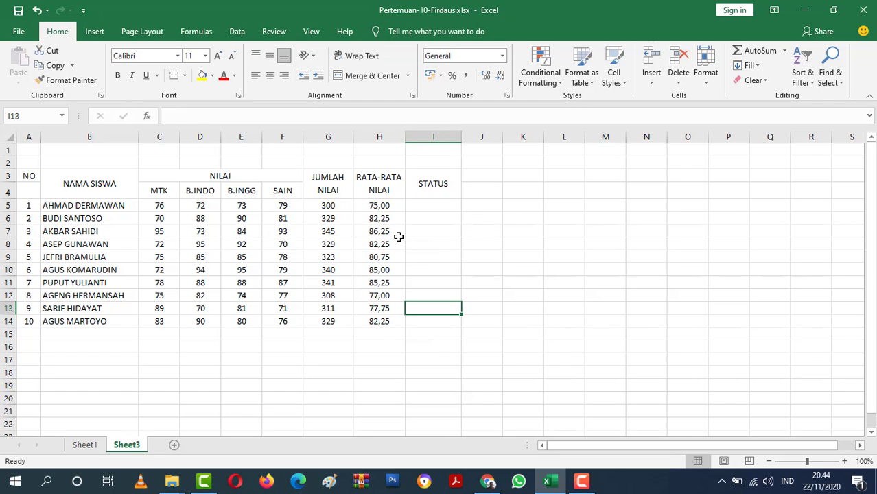
Set the font colour of the JUMLAH NILAI, RATA-RATA NILAI and STATUS cells G5:I14 to red.
left_click(424, 222)
left_click(453, 202)
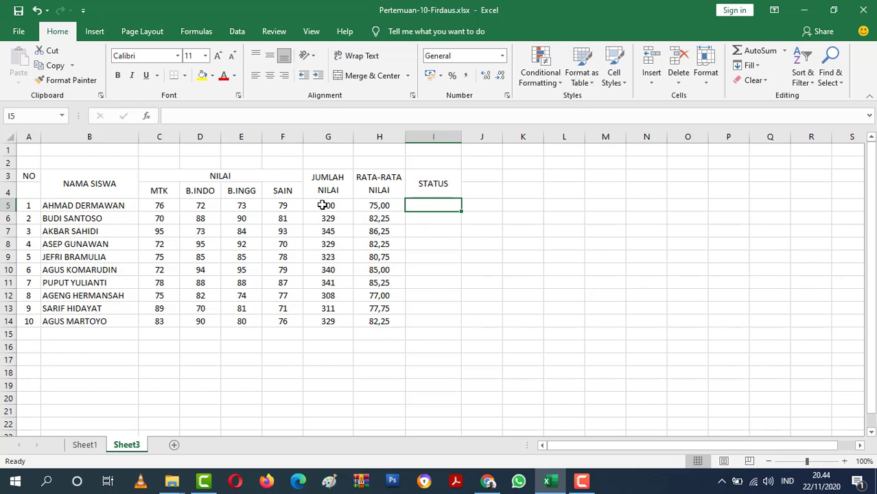
left_click_drag(322, 205, 424, 317)
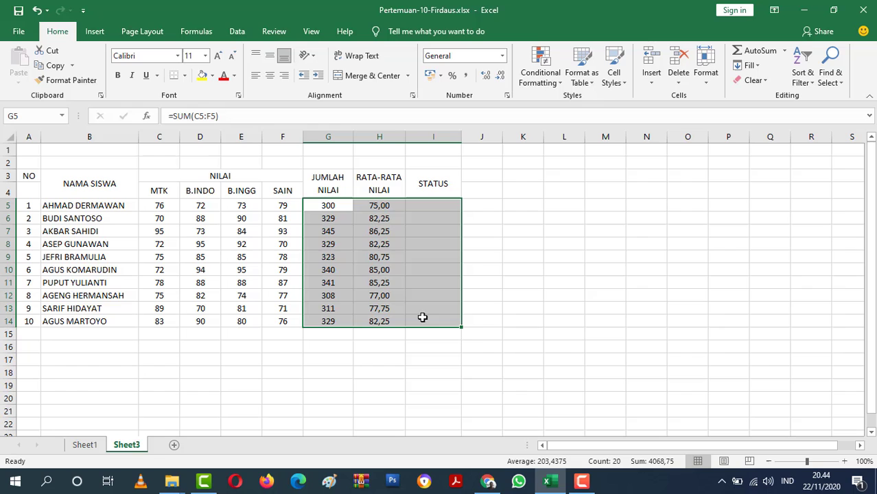
left_click(225, 74)
left_click(523, 254)
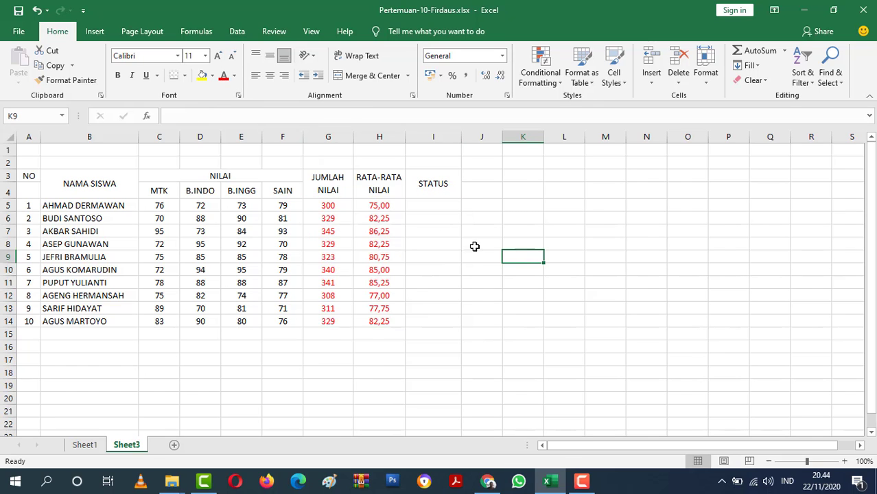
Enter the formula =IF(H5>=80;"LULUS";"TIDAK LULUS") in I5, following the status rule in the KETENTUAN notes on Sheet1.
left_click(88, 445)
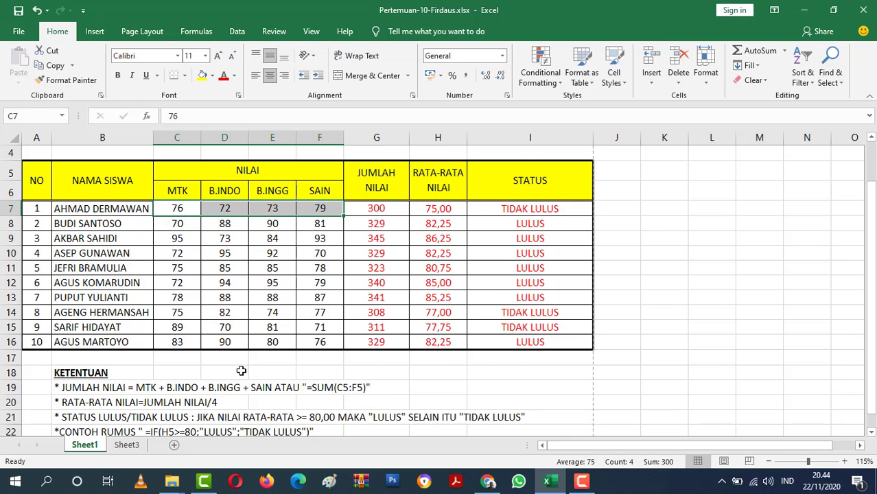
scroll(240, 370, "down", 1)
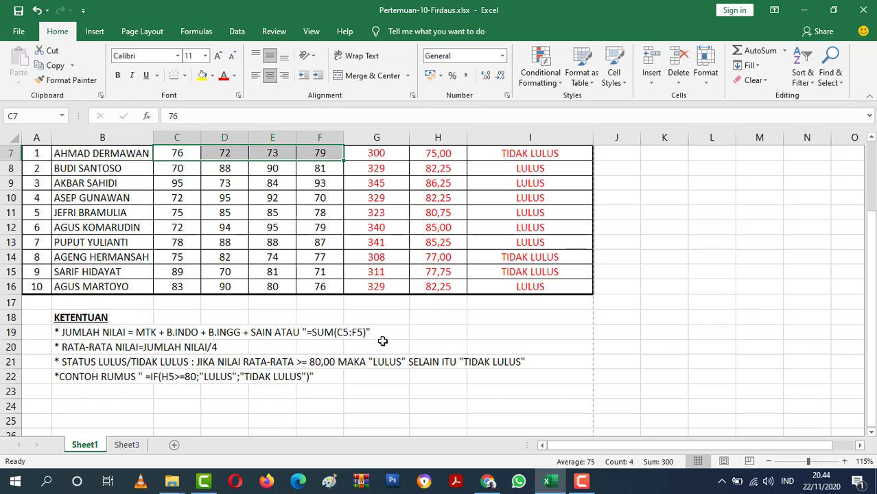
left_click(127, 446)
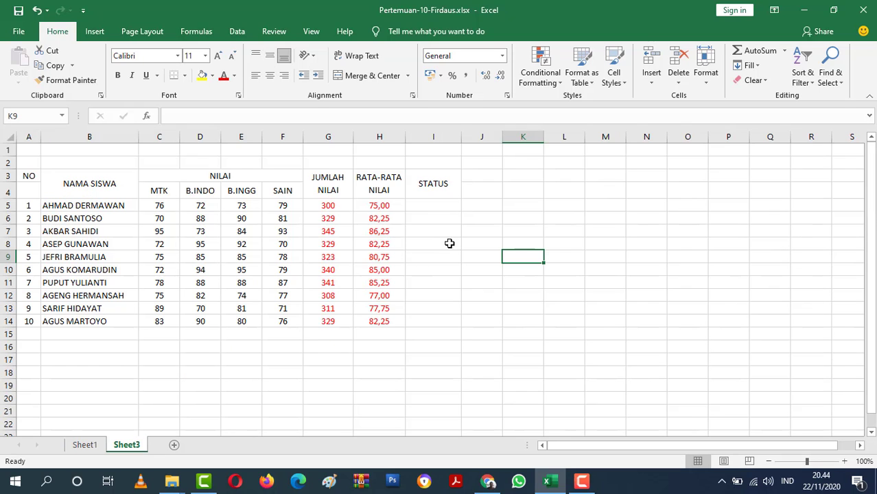
left_click(436, 202)
type("=")
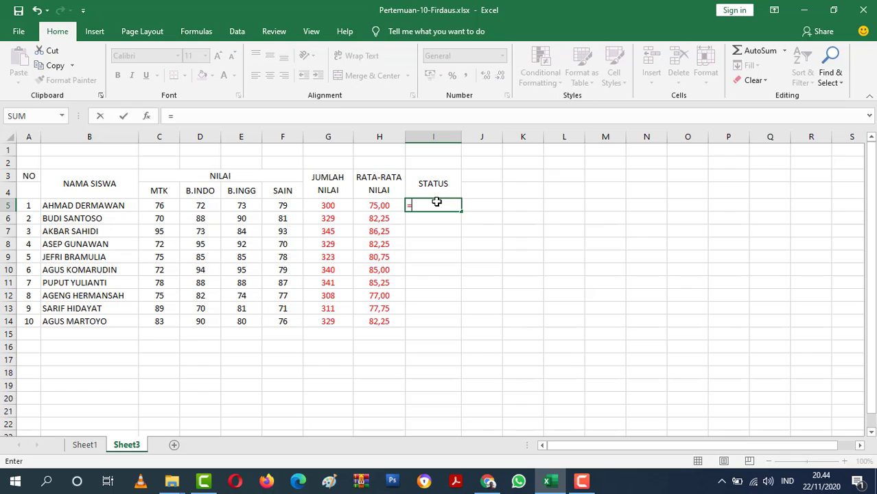
type("IF")
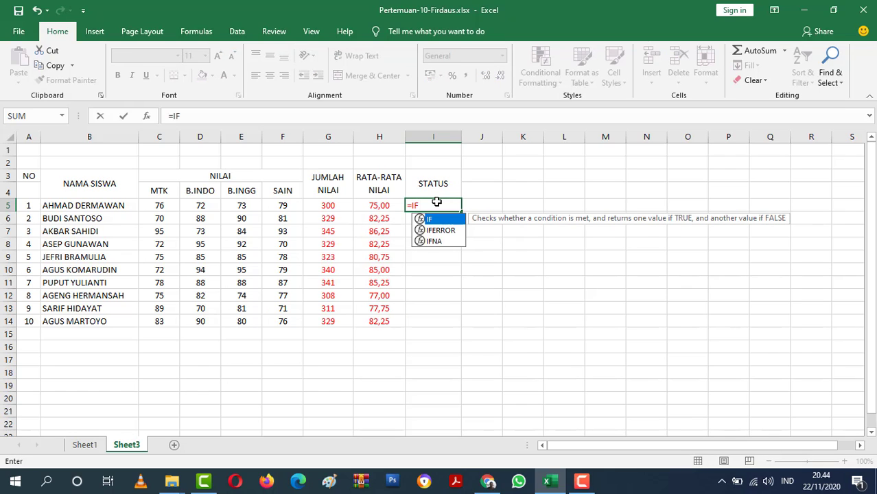
type("(")
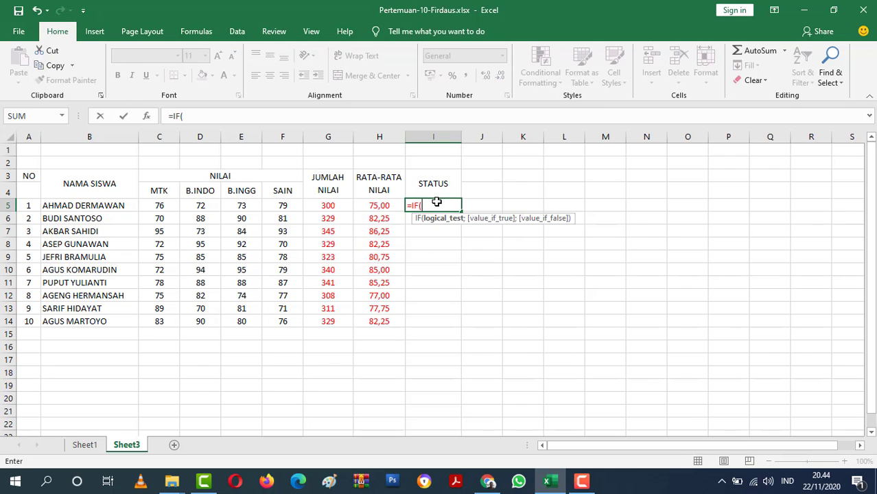
left_click(377, 203)
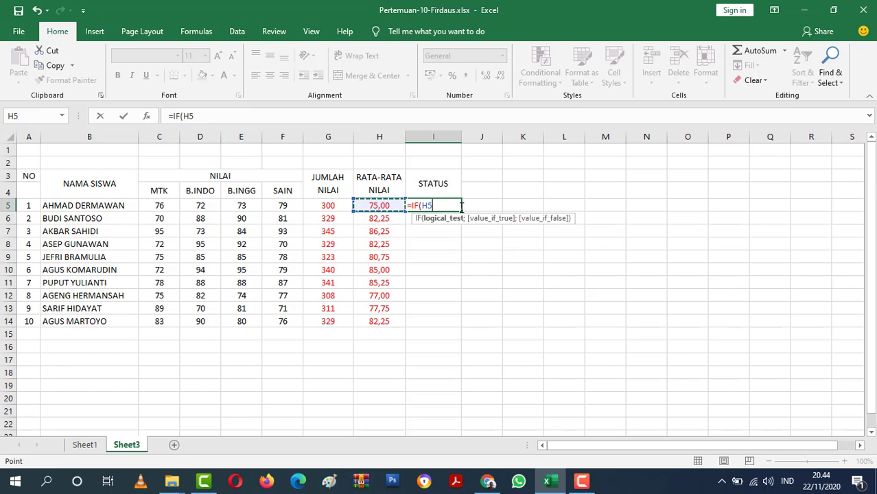
type(">=80")
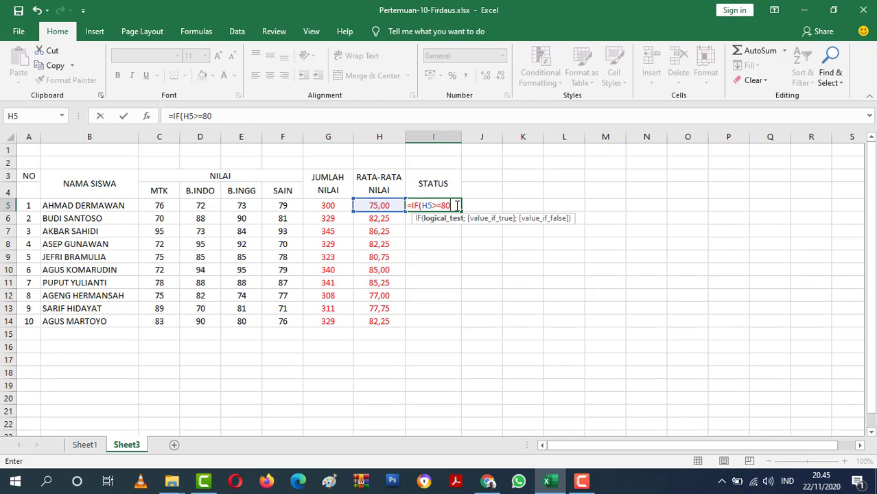
type(";")
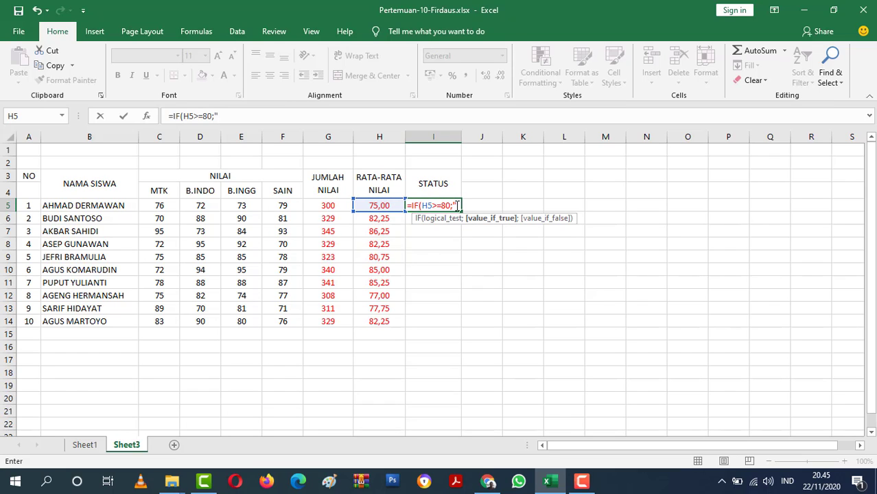
type("LI")
key("BackSpace")
key("BackSpace")
key("BackSpace")
key("BackSpace")
type("ULUS\";")
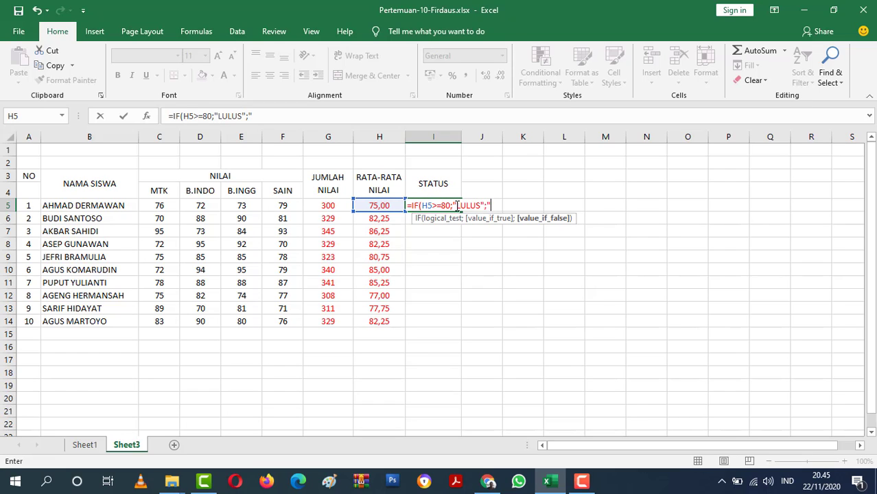
type("\"TIDAK LULUS")
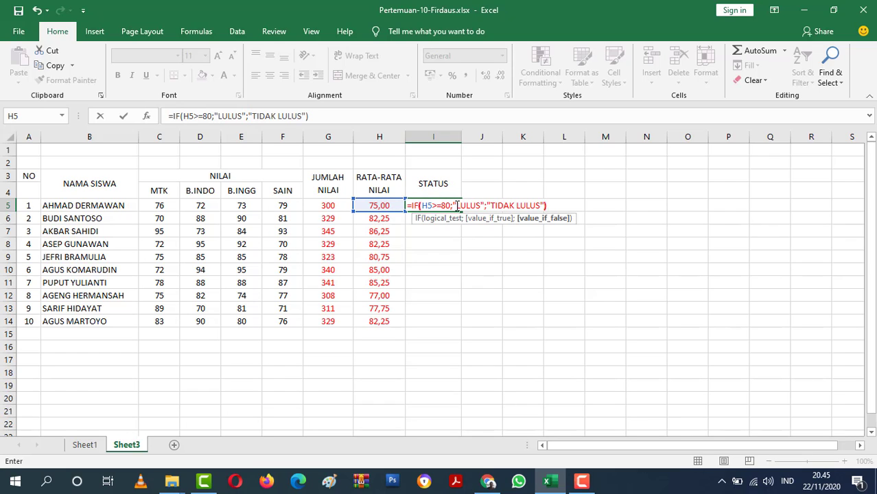
type("\")")
key("Return")
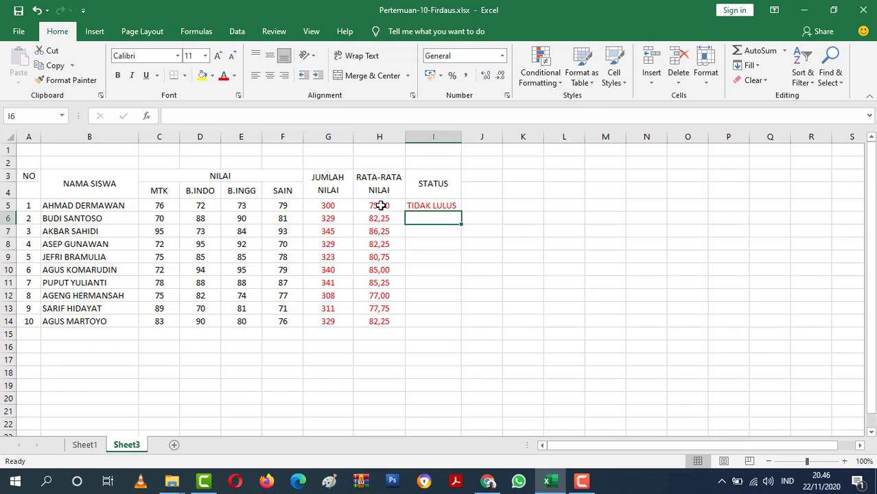
Fill the STATUS formula from I5 down through I14 for all students.
left_click(431, 206)
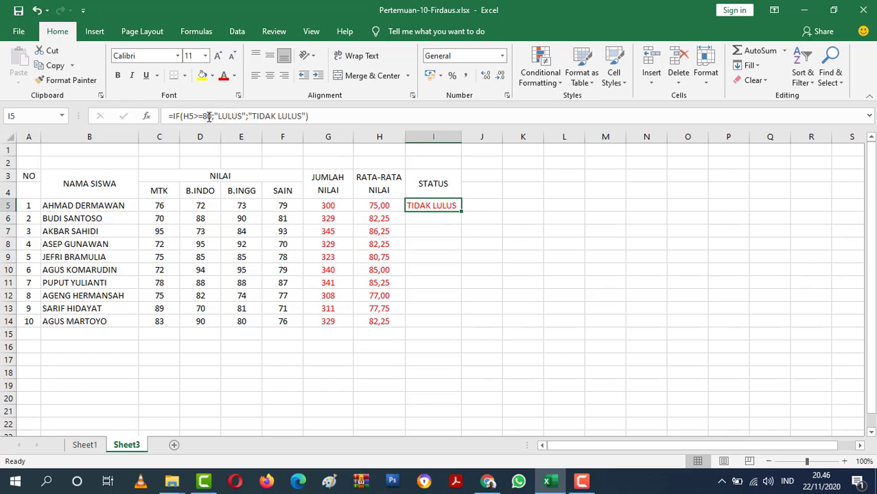
left_click(441, 216)
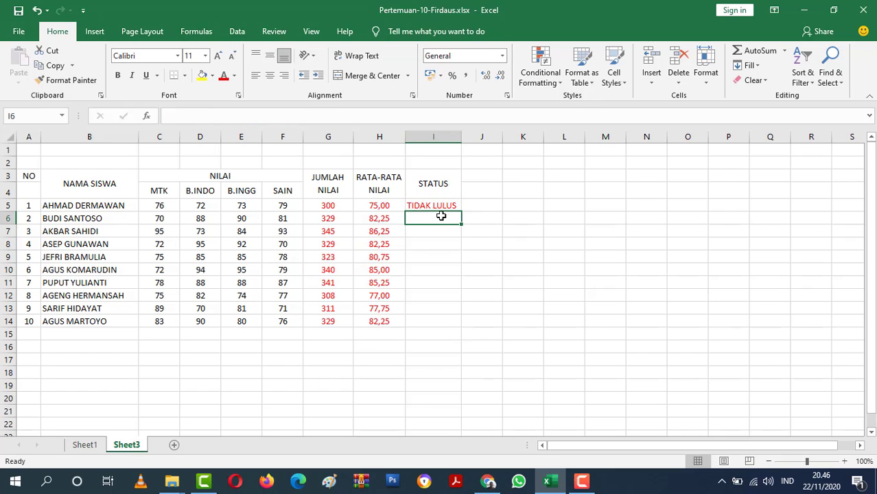
left_click(455, 205)
left_click_drag(461, 211, 462, 225)
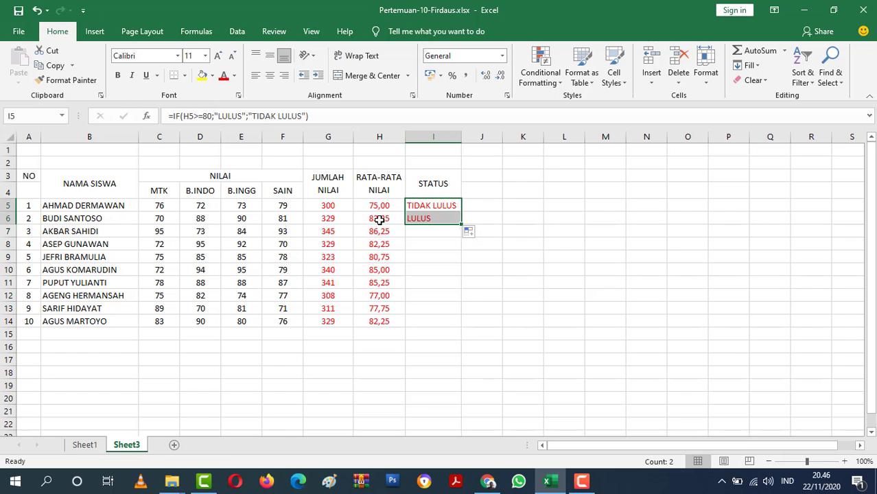
left_click(425, 218)
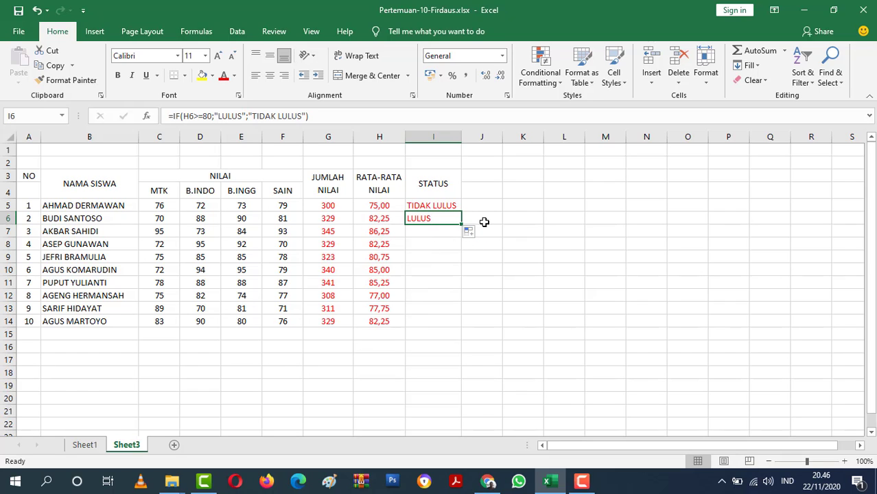
left_click_drag(462, 224, 450, 324)
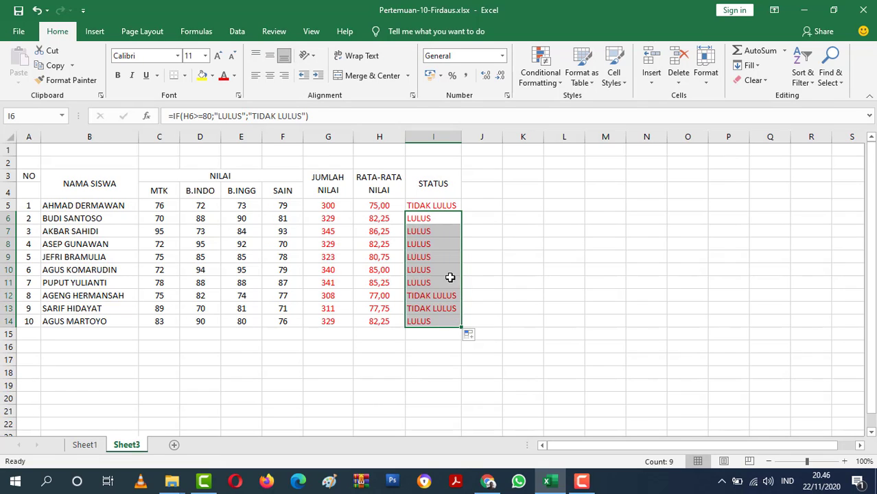
Center the STATUS results in I5:I14 horizontally.
left_click_drag(439, 206, 429, 314)
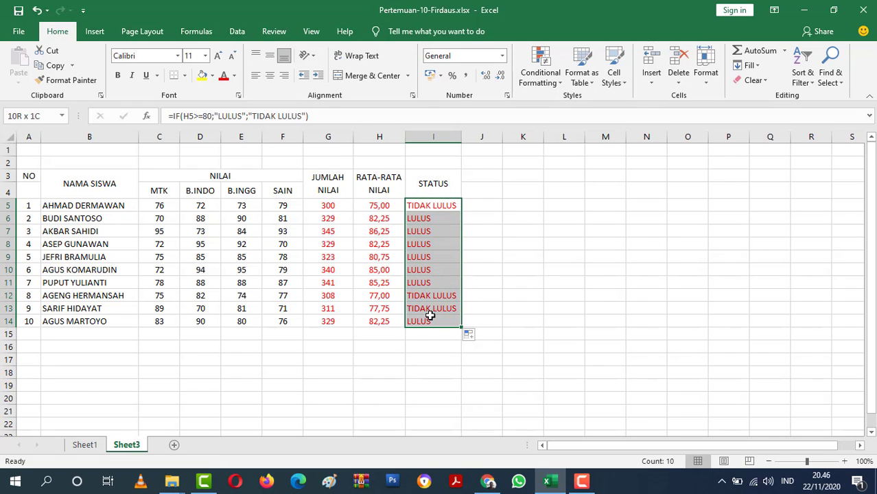
left_click(270, 75)
left_click(575, 265)
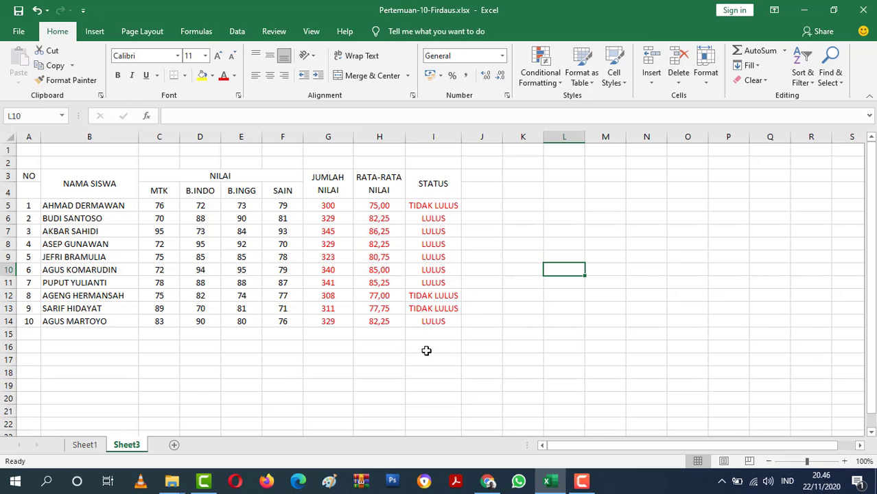
left_click(522, 305)
left_click(497, 331)
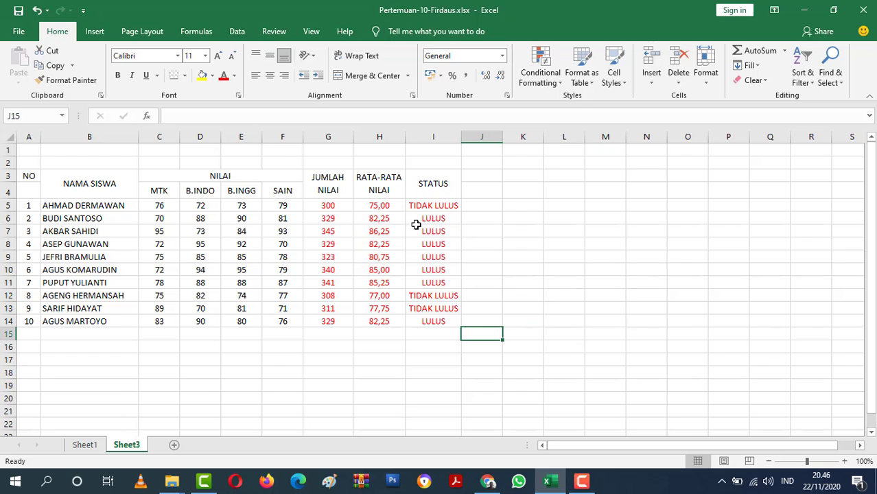
Copy the formula of I7 into I17 as plain text with a leading apostrophe: '=IF(H7>=80;"LULUS";"TIDAK LULUS").
left_click(426, 231)
left_click(343, 117)
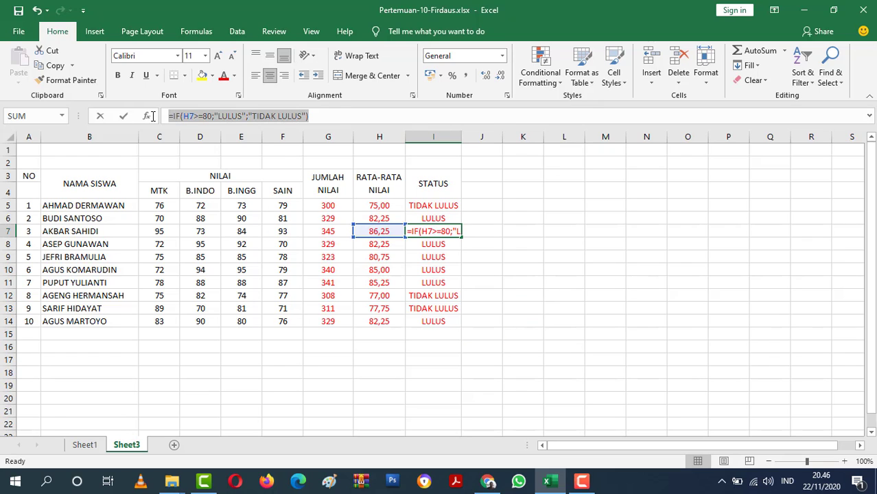
key("ctrl+c")
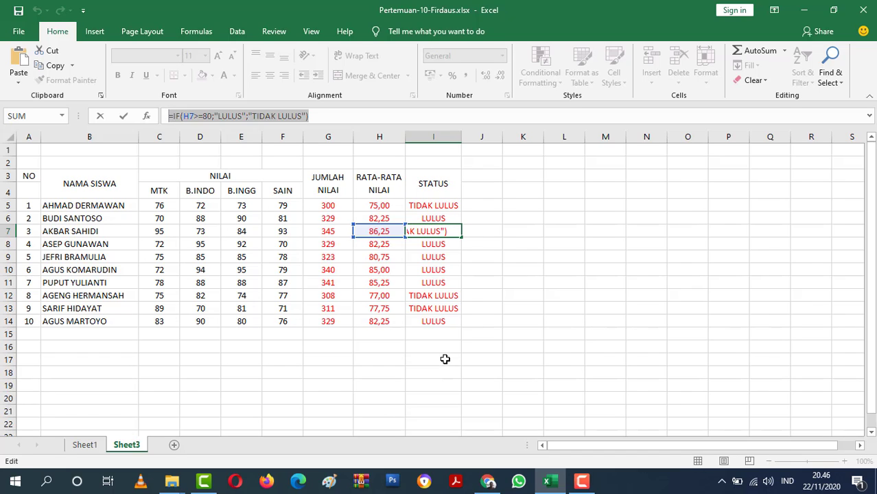
left_click(444, 359)
key("Escape")
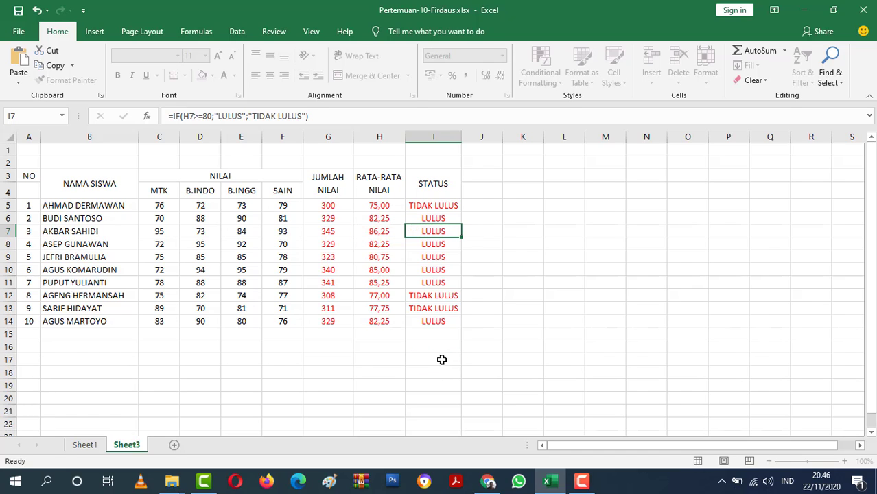
left_click(435, 358)
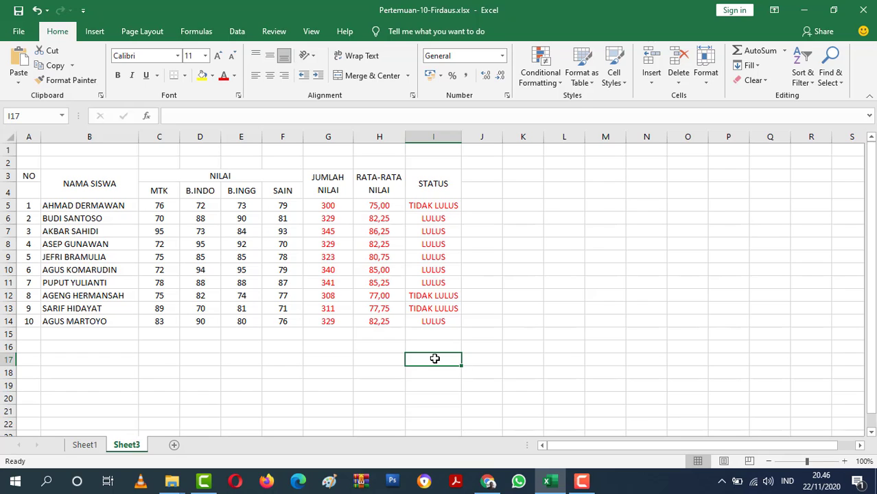
type("'")
key("ctrl+v")
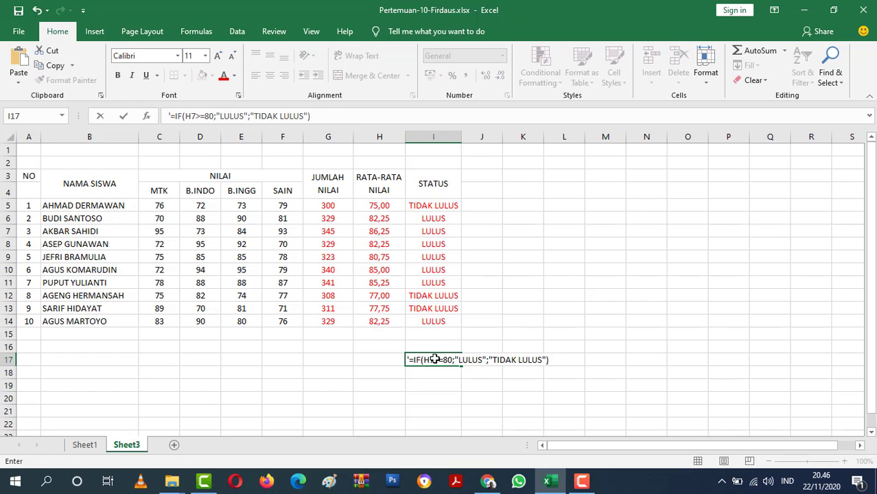
key("Return")
Enlarge the formula text in I17 by setting the font size of I17:L17 to 26.
left_click_drag(410, 360, 554, 359)
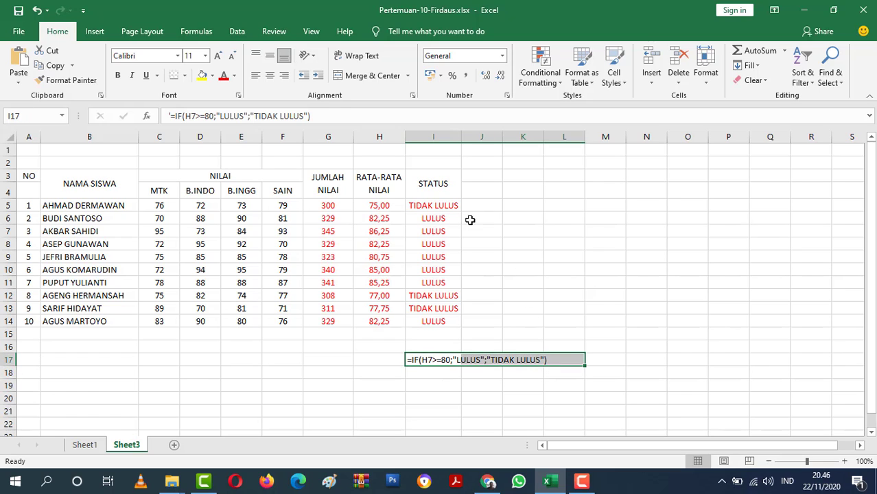
left_click(205, 56)
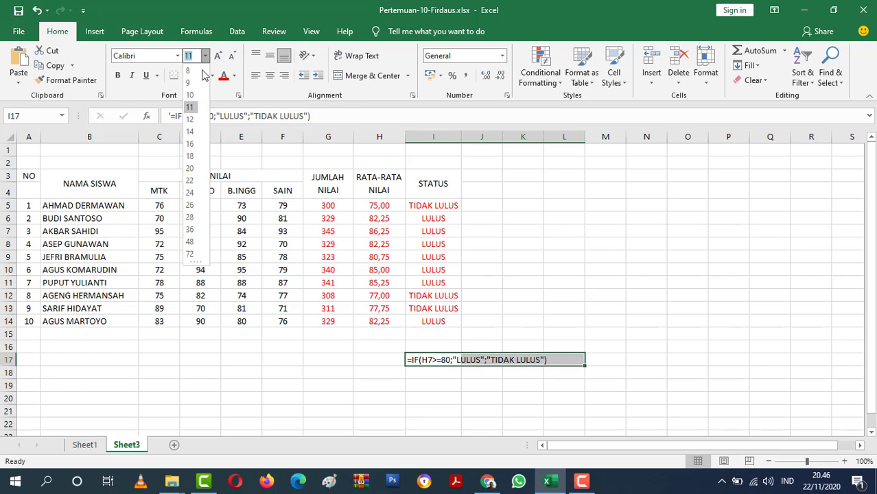
left_click(189, 208)
left_click(626, 307)
scroll(610, 304, "down", 1)
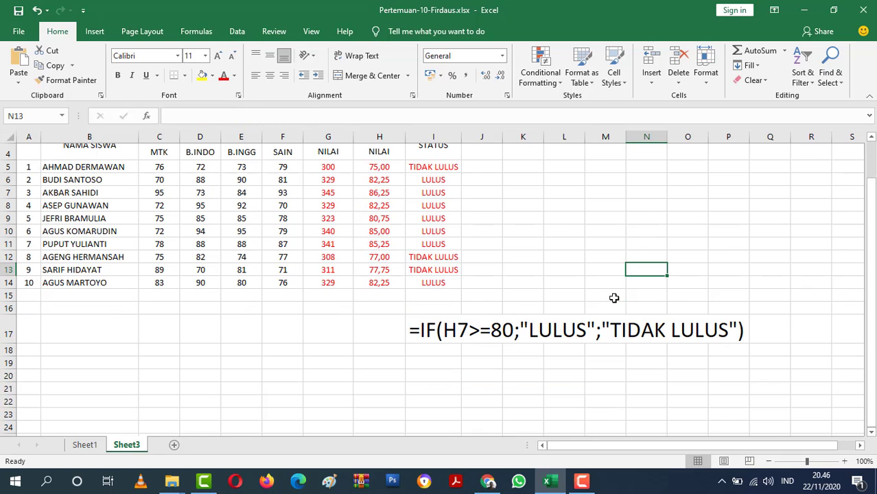
scroll(472, 340, "up", 1)
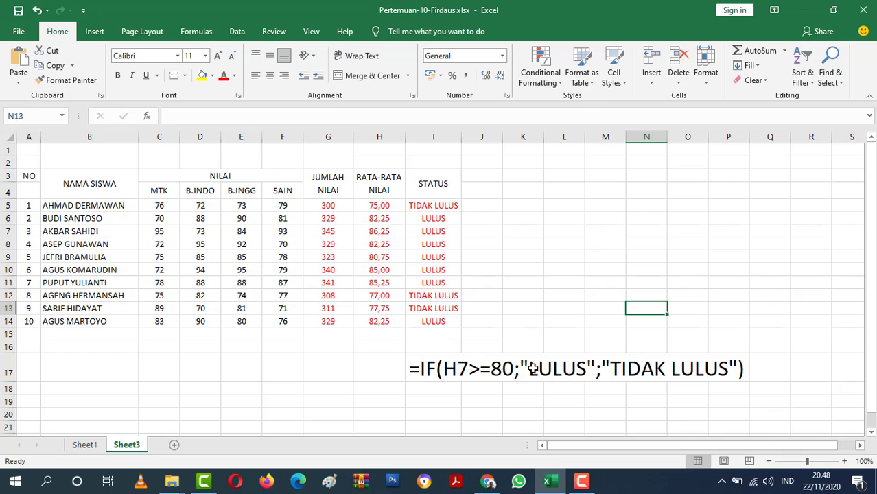
left_click_drag(532, 368, 556, 367)
left_click(556, 374)
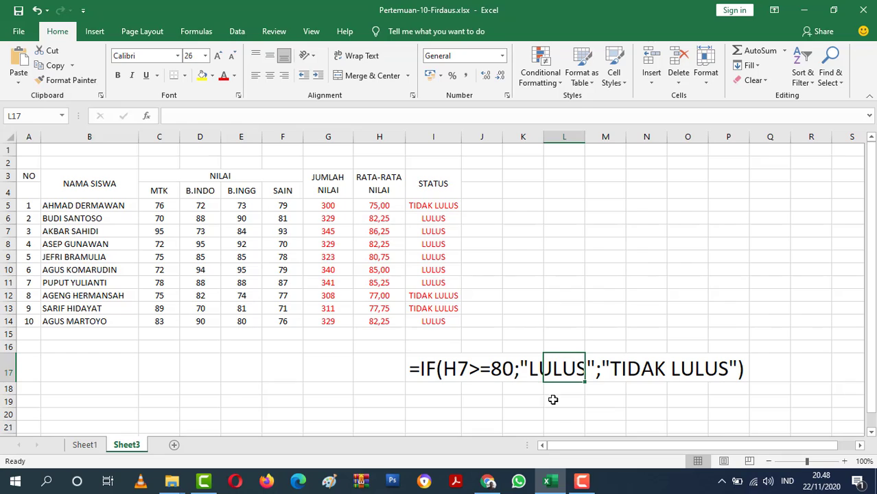
left_click(602, 377)
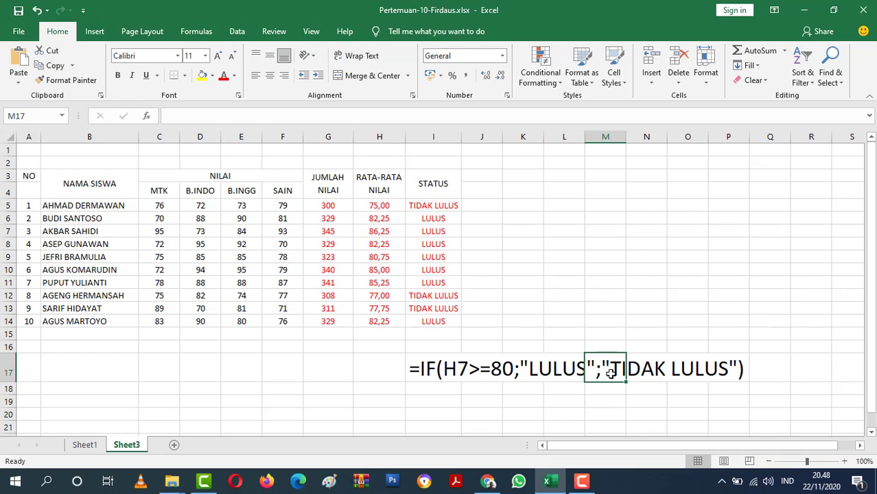
left_click(762, 371)
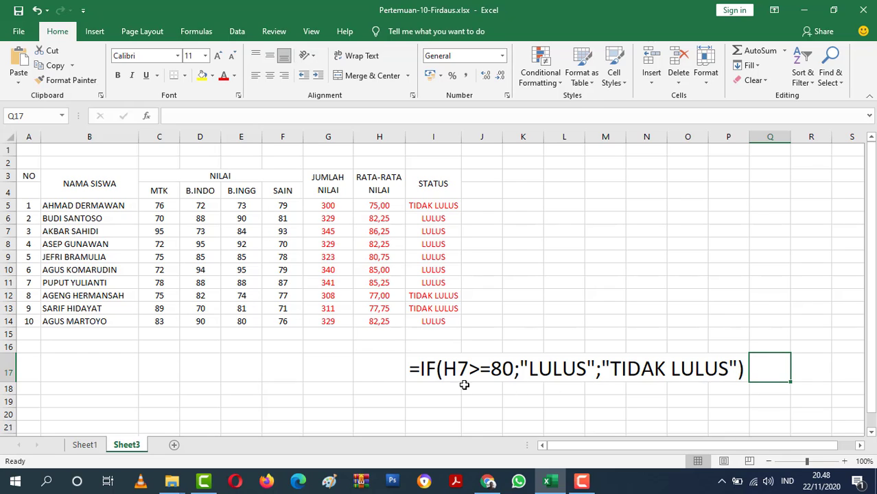
Enter the formula =IF(H5>80;"LULUS";"TIDAK LULUS") in J5 and auto-fit the width of column J.
left_click(495, 207)
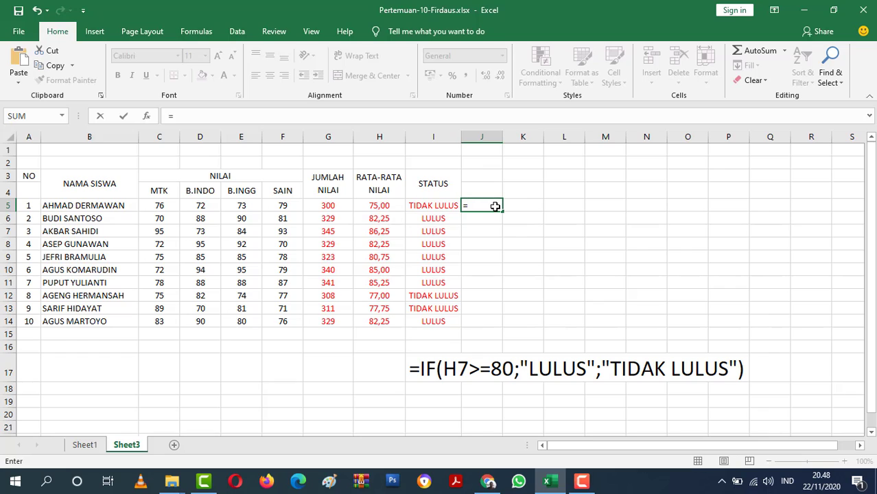
type("IF(")
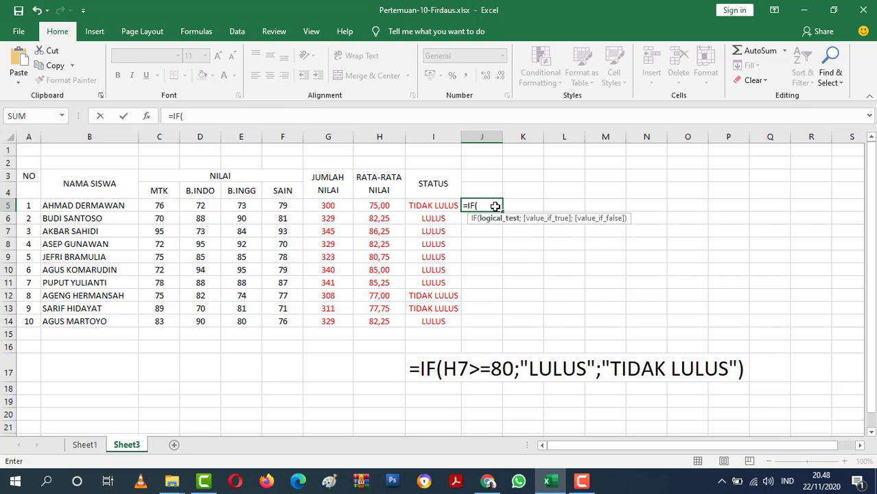
left_click(378, 207)
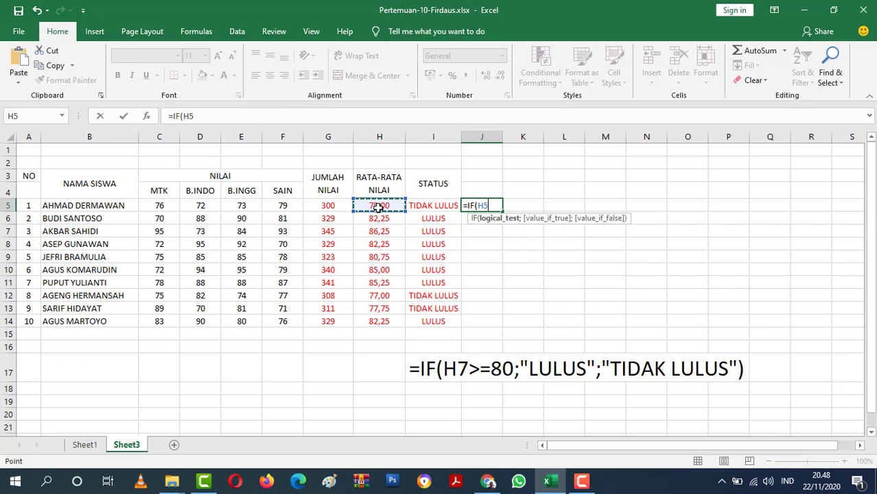
type(">=")
type("80;")
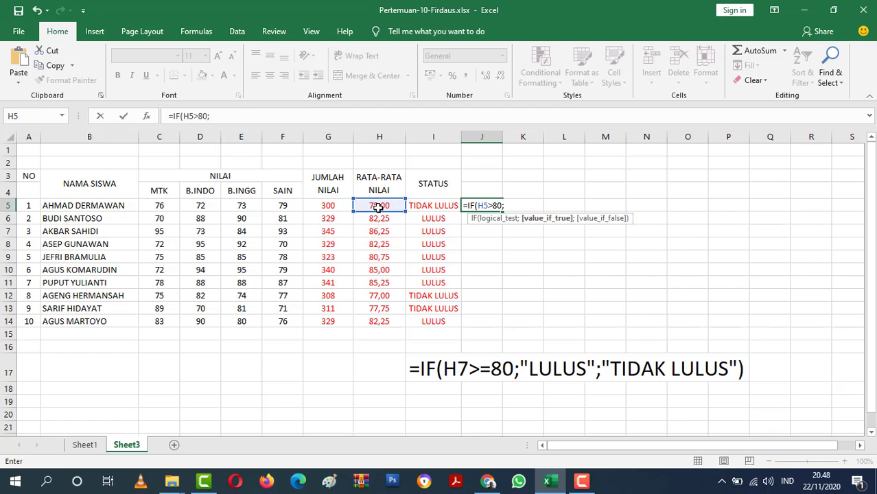
type("\"LULUS\";")
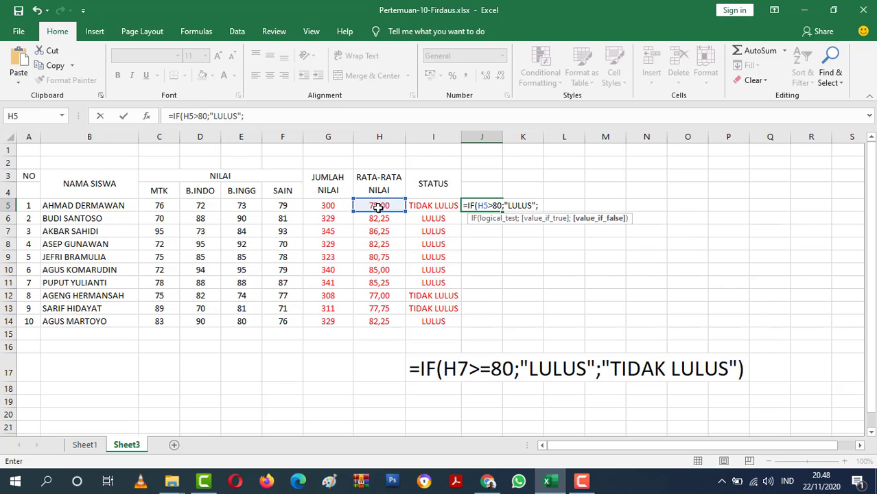
type("\"TIDAK LULUS")
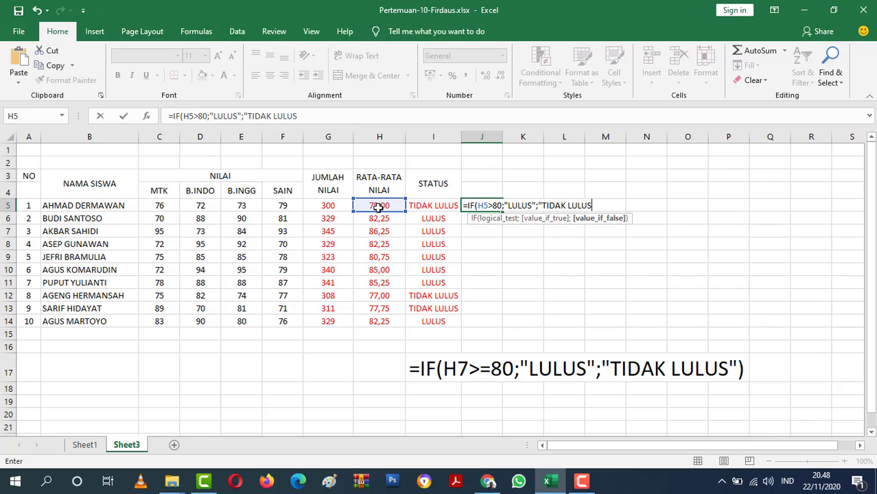
type("\")")
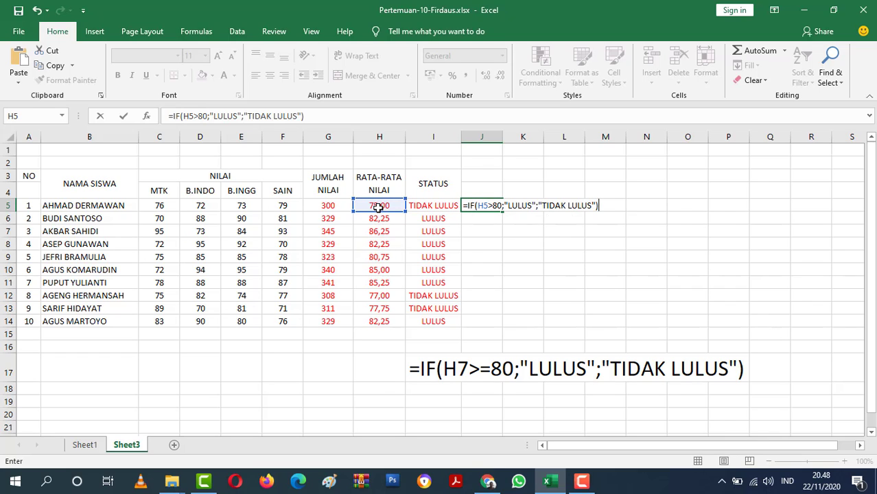
key("Return")
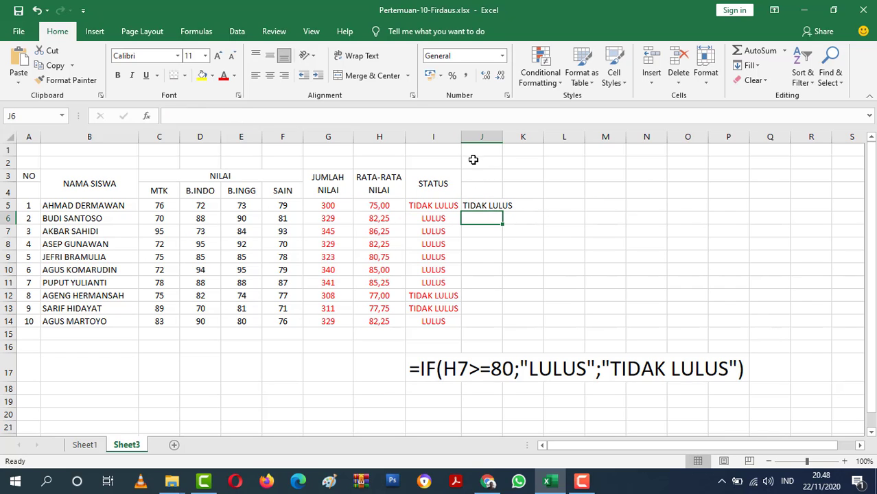
double_click(503, 137)
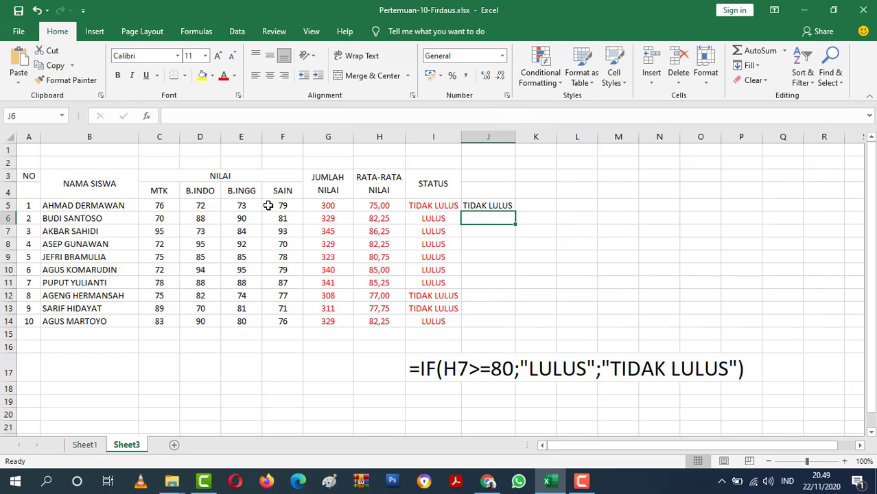
Change the scores in row 5 to 81 for MTK, 82 for B.INDO and 83 for B.INGG.
left_click(161, 205)
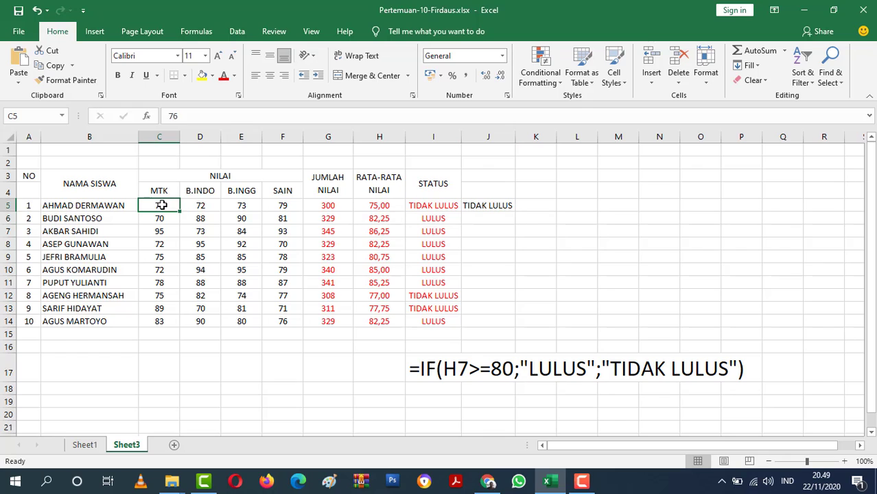
type("81")
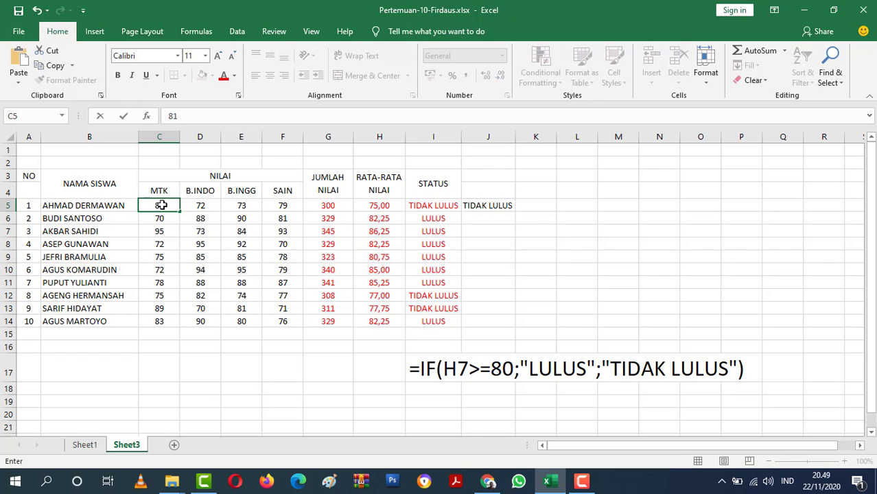
key("Return")
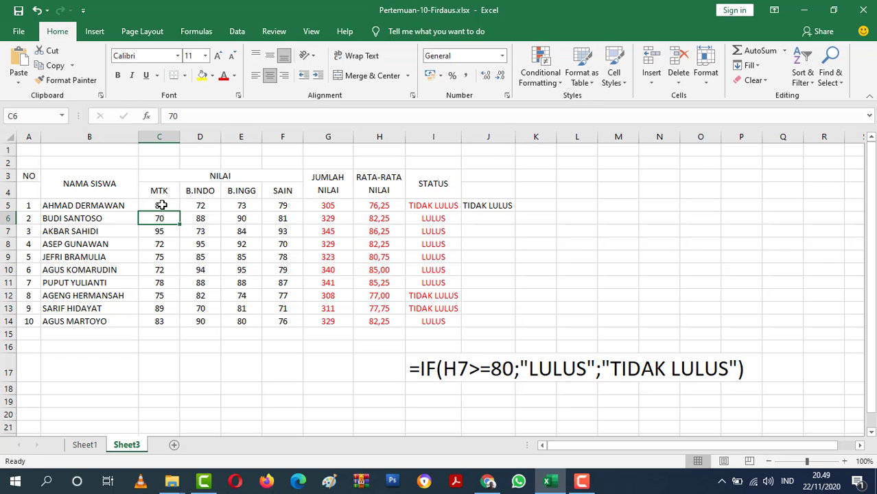
left_click(213, 208)
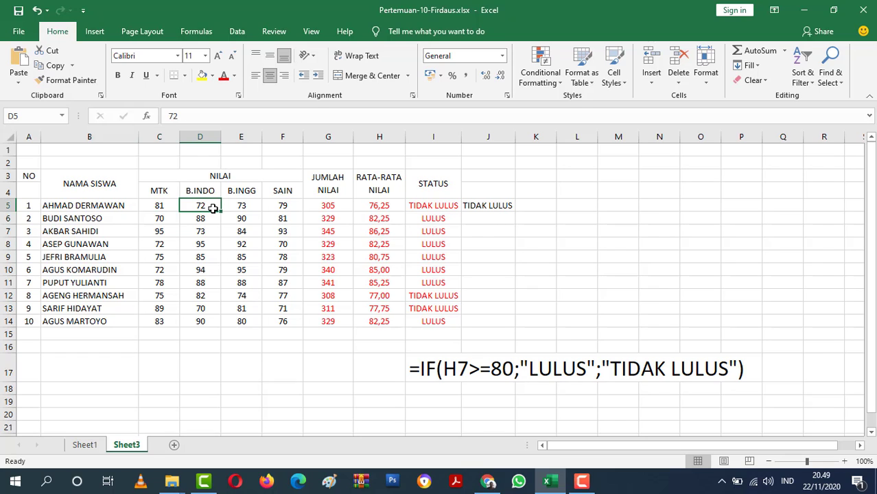
type("9")
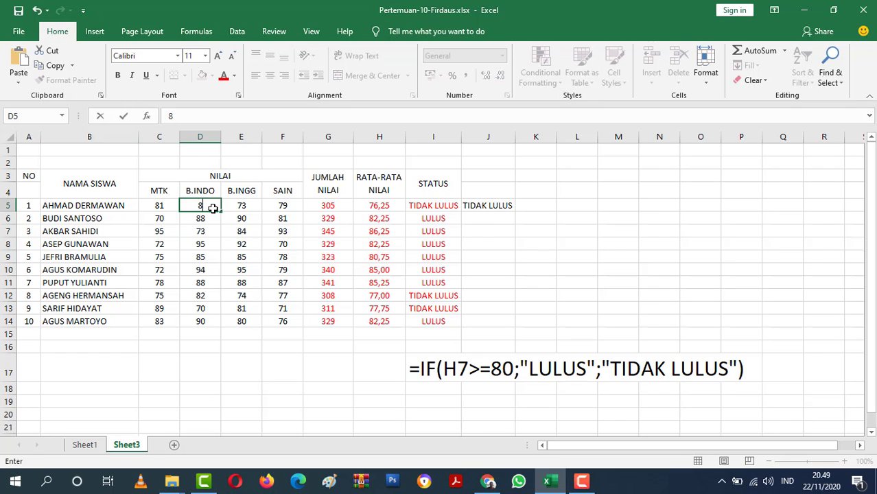
type("2")
key("Return")
left_click(238, 205)
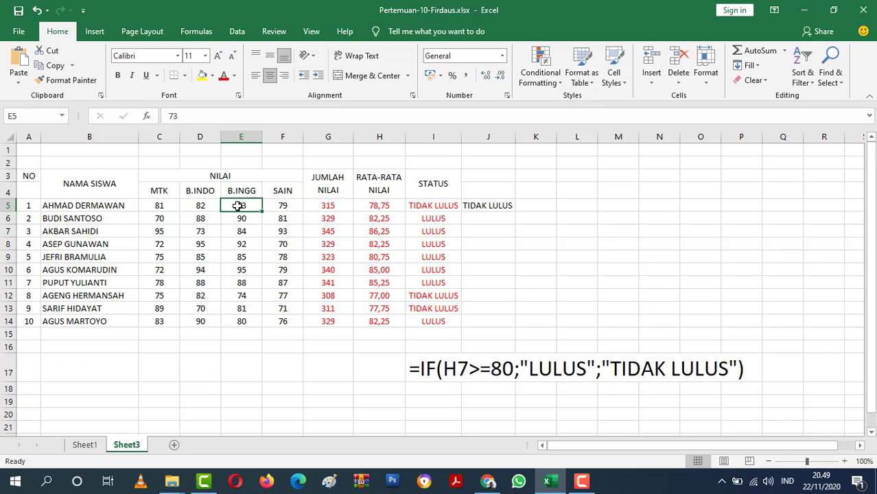
type("83")
key("Return")
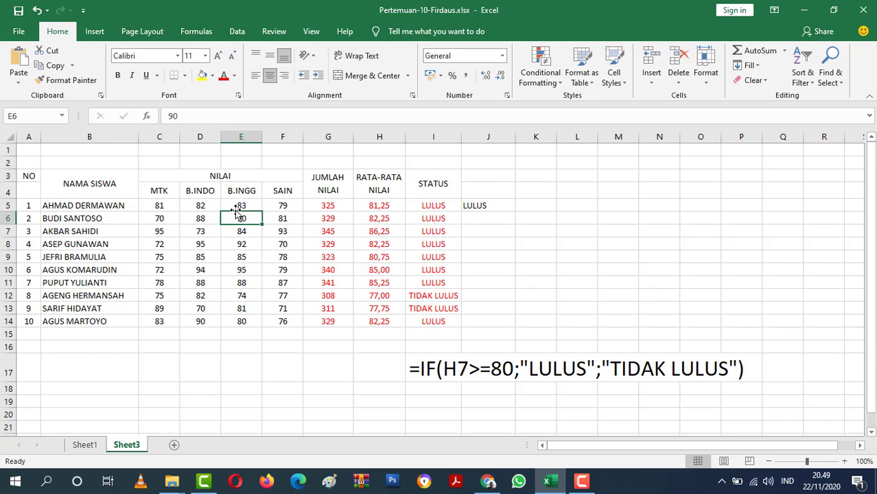
Check the formula in J5 and set the B.INGG score in E5 to 81.
left_click(479, 208)
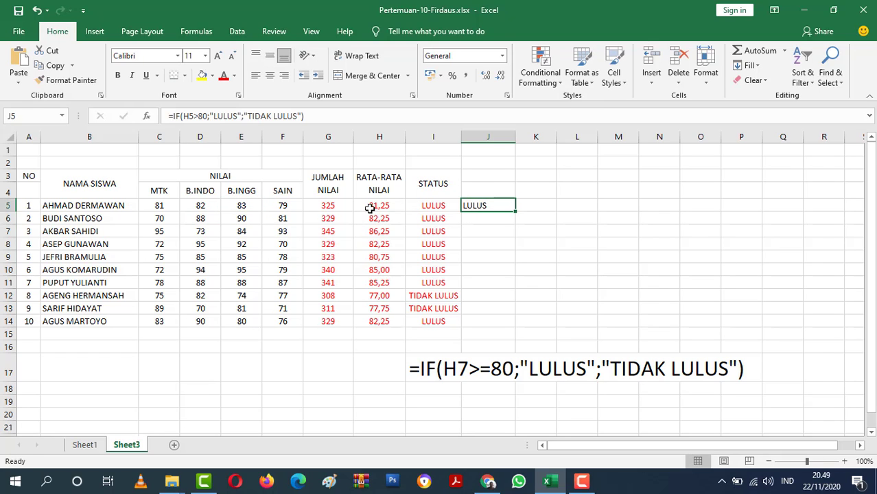
left_click(243, 205)
double_click(246, 206)
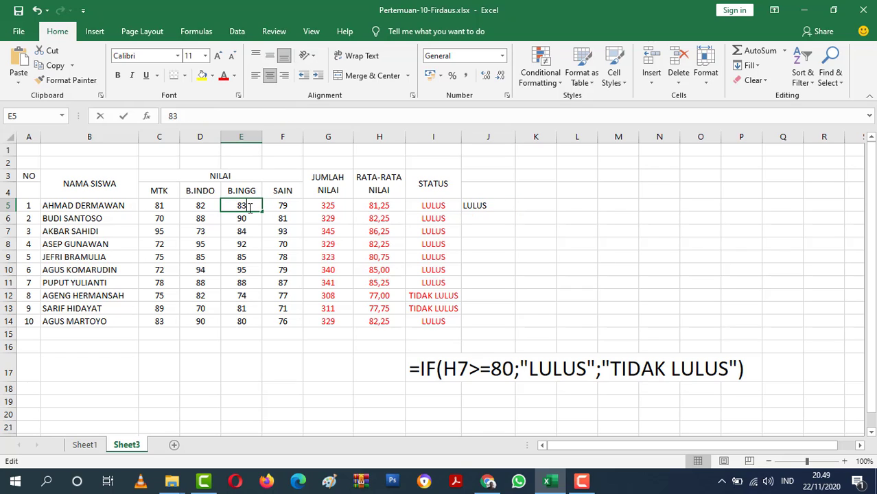
type("1")
key("Return")
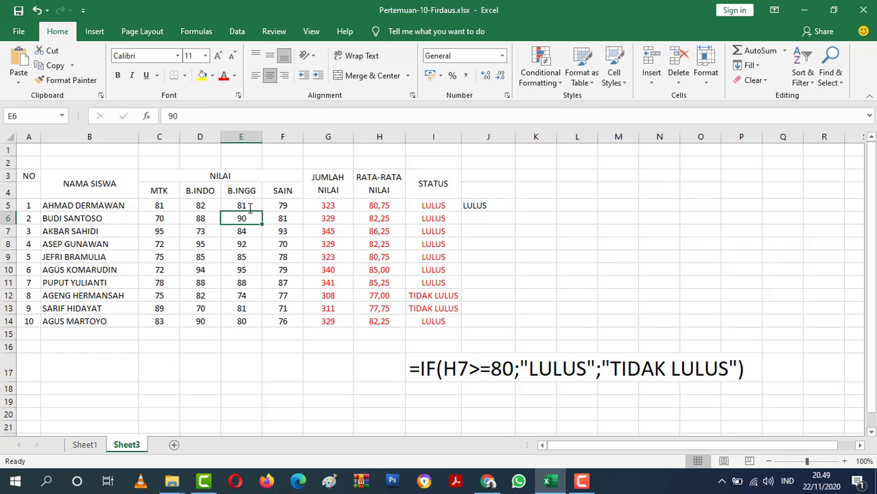
Lower the row 5 scores to 79 for B.INGG and 80 for B.INDO.
left_click(252, 205)
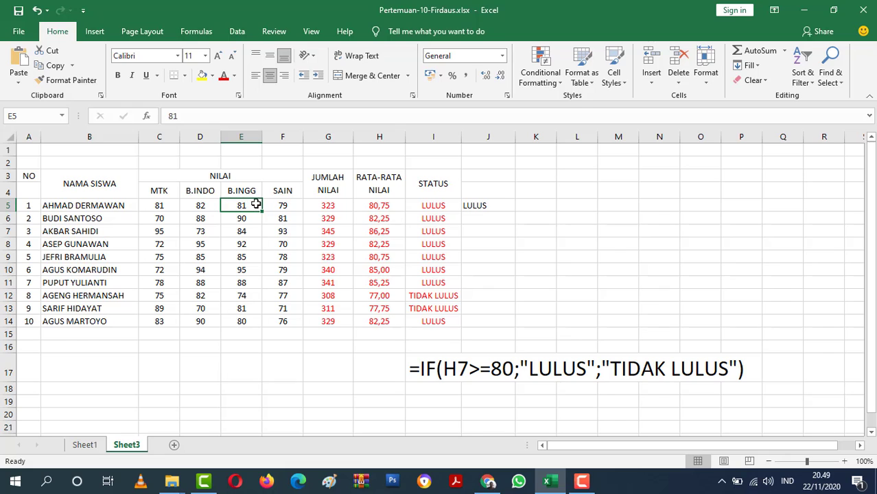
key("BackSpace")
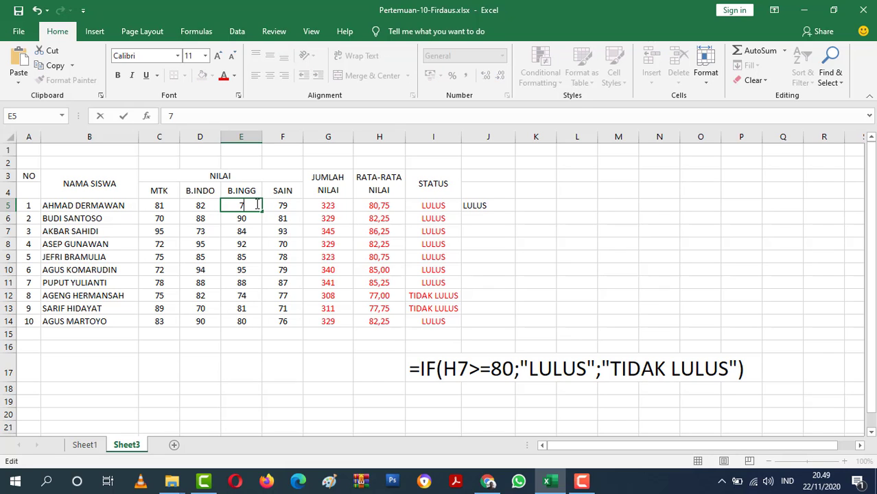
key("Return")
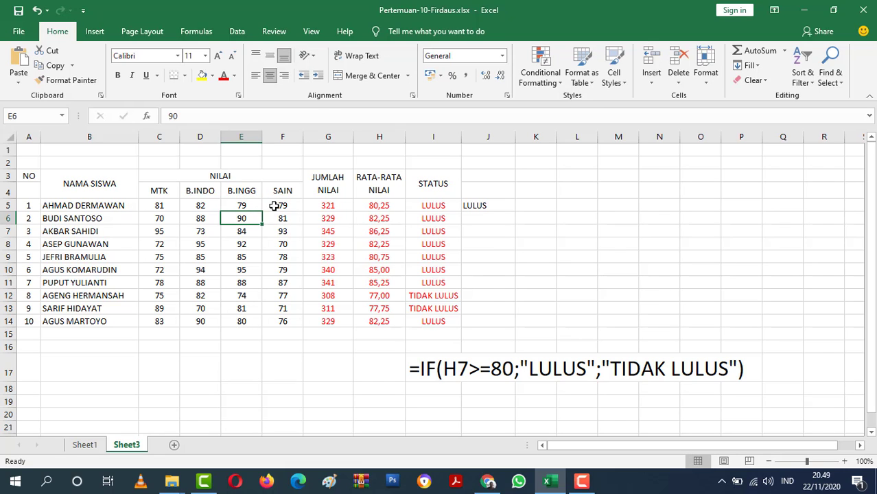
left_click(207, 201)
key("F2")
key("BackSpace")
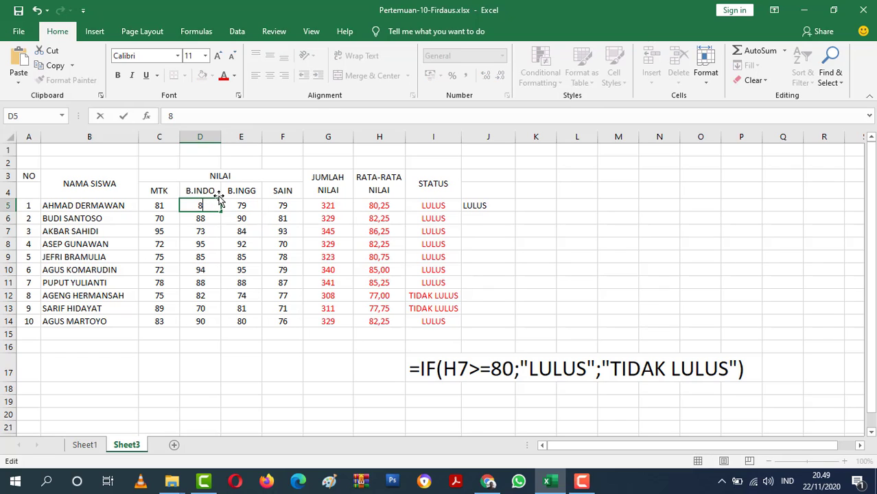
key("Return")
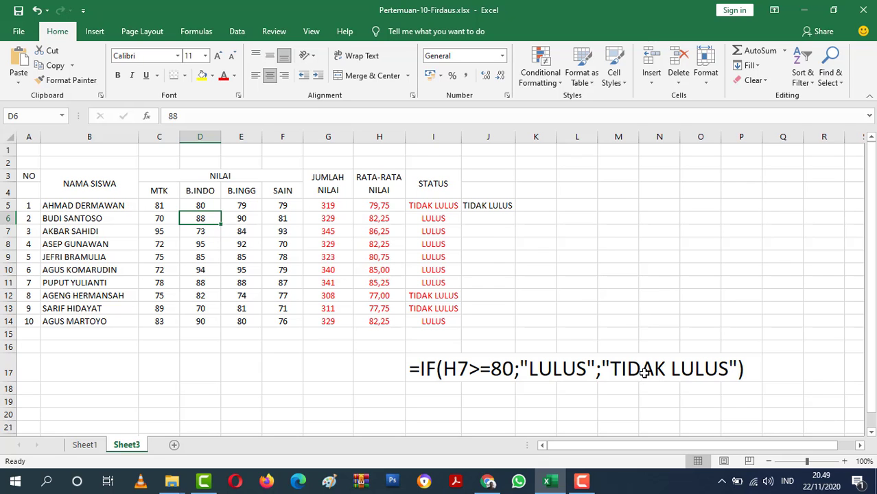
scroll(642, 367, "down", 1)
scroll(643, 365, "up", 1)
left_click_drag(413, 367, 748, 367)
key("Delete")
left_click(542, 404)
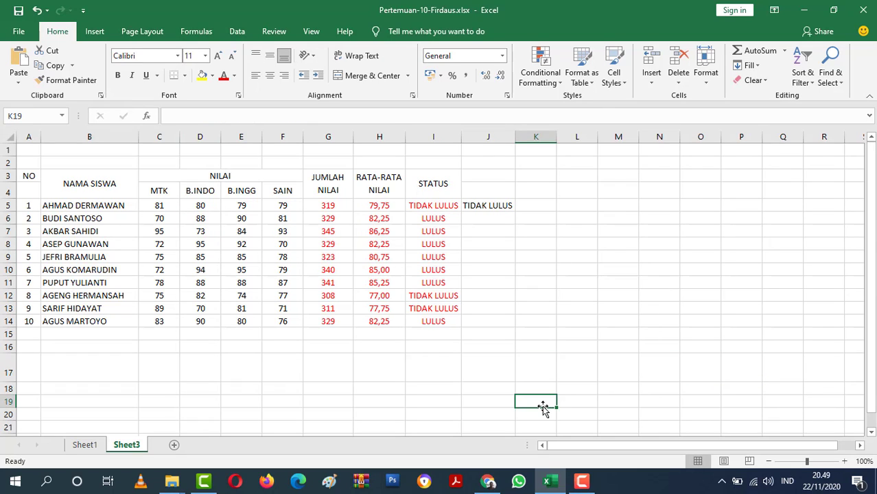
key("ctrl+z")
left_click(657, 320)
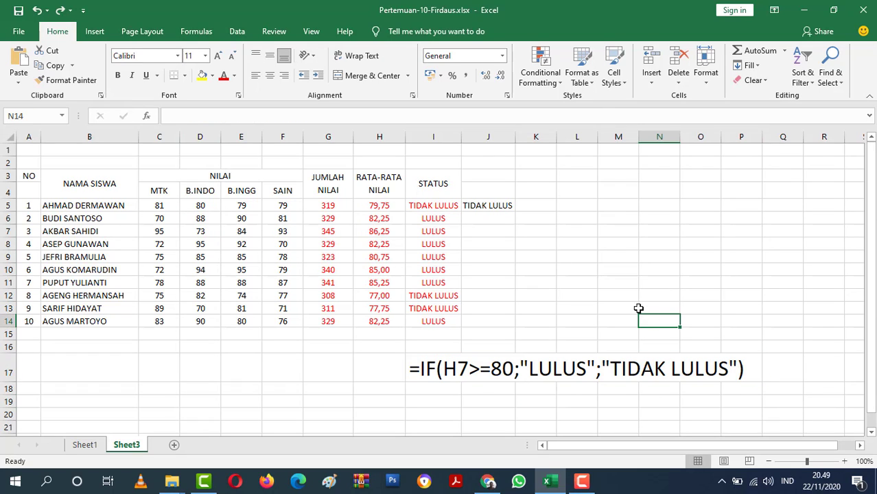
Delete the large IF formula text in row 17 and the practice formula in J5.
left_click_drag(415, 368, 743, 374)
key("Delete")
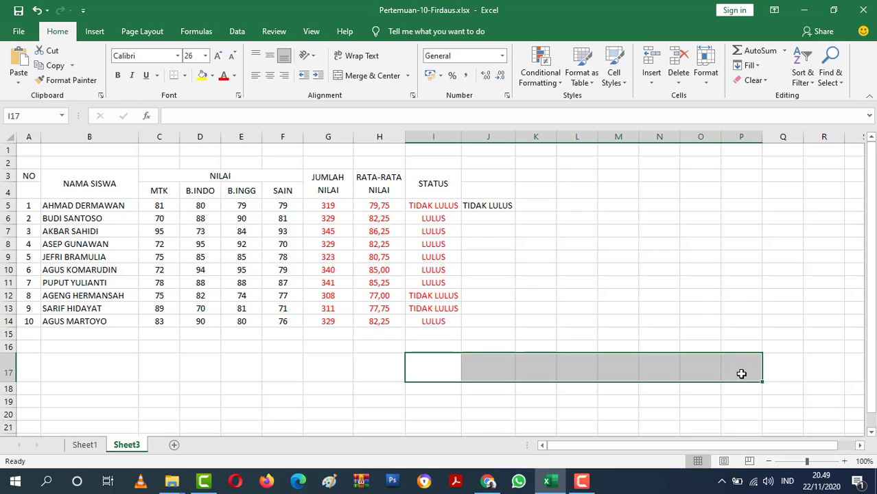
left_click(603, 300)
left_click(492, 204)
key("Delete")
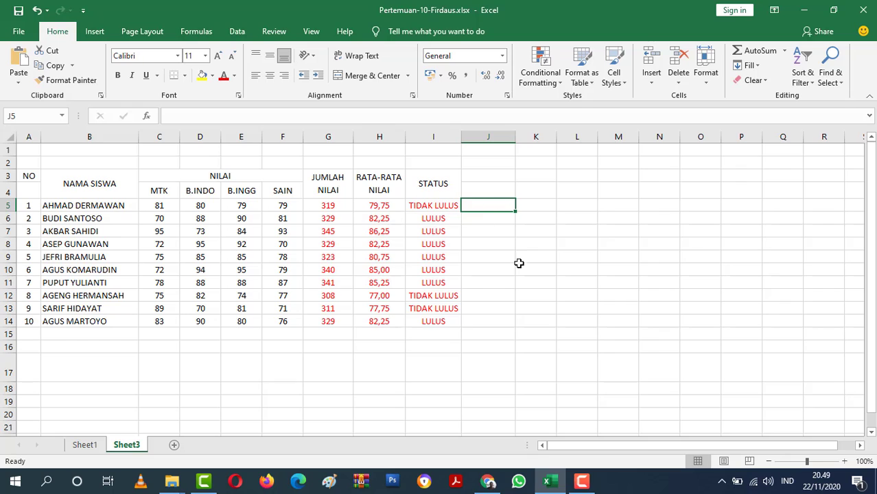
Slightly increase the height of header row 3 and select the score table A3:I14.
left_click_drag(528, 270, 491, 270)
left_click_drag(10, 183, 434, 317)
left_click(92, 198)
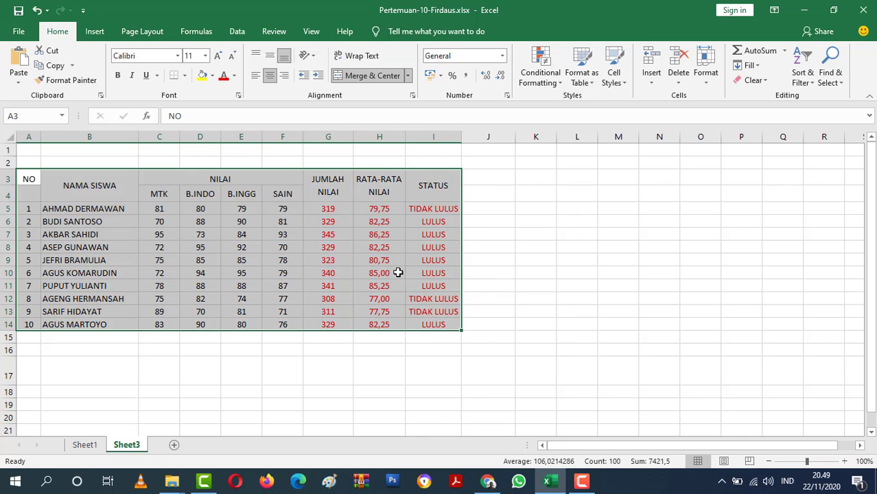
right_click(397, 272)
left_click(458, 414)
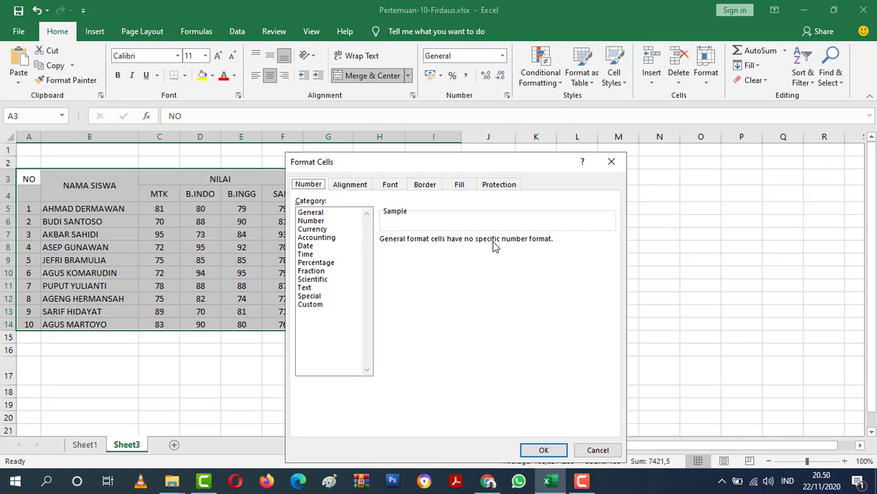
left_click(425, 186)
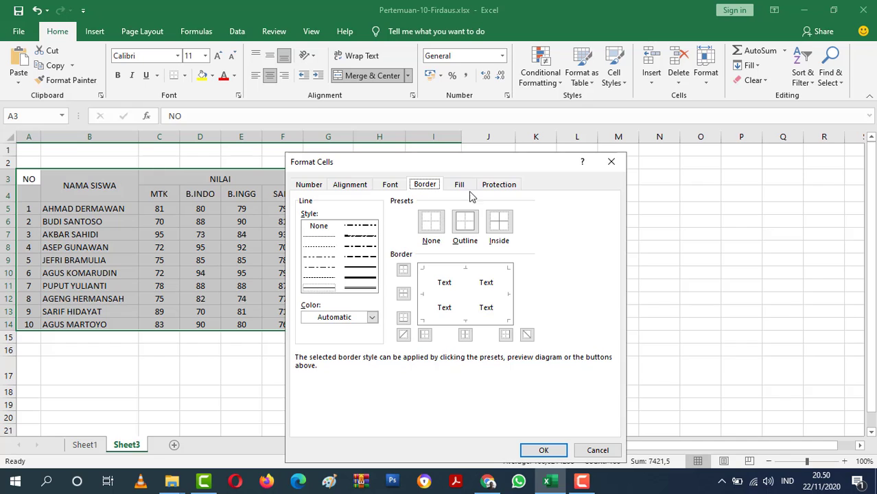
left_click(611, 162)
left_click(503, 369)
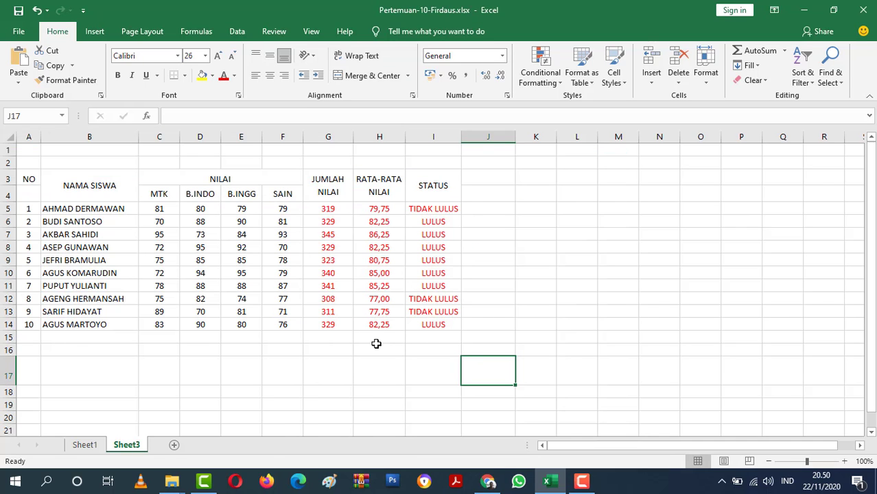
Apply a thick outline border and thin inside borders to the score table A3:I14.
left_click_drag(26, 173, 447, 325)
right_click(422, 253)
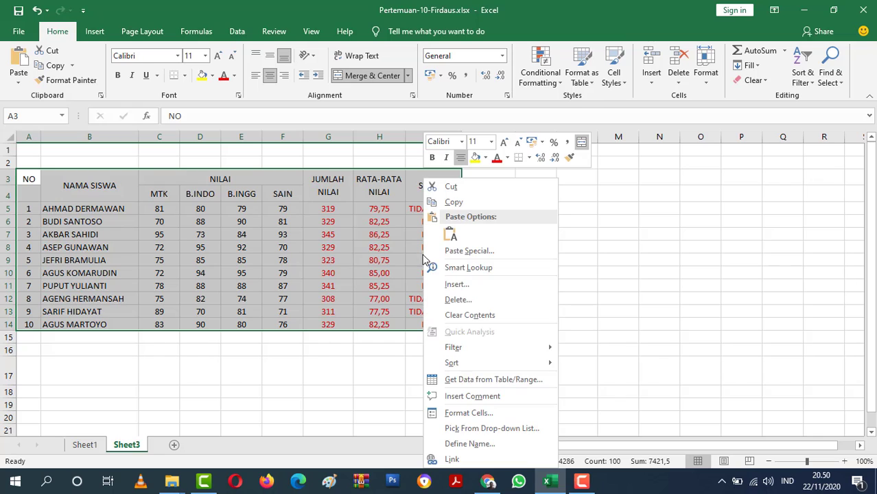
left_click(468, 413)
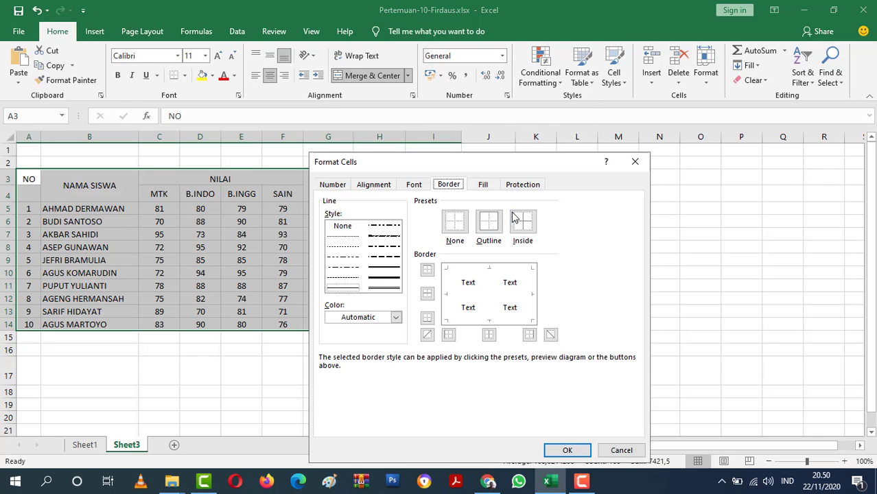
left_click(387, 281)
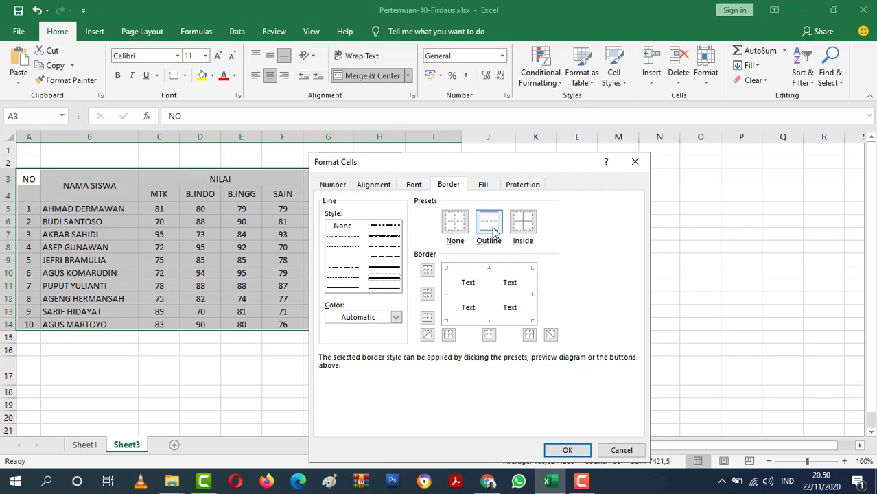
left_click(488, 221)
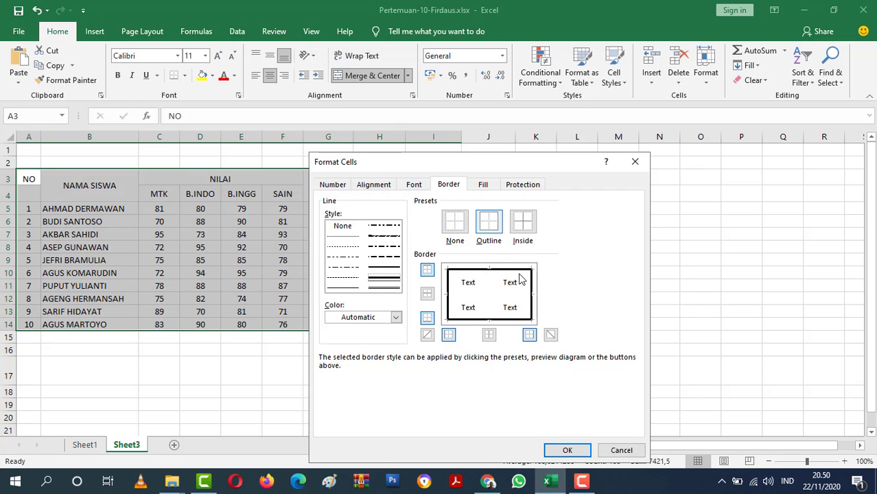
left_click(342, 289)
left_click(529, 237)
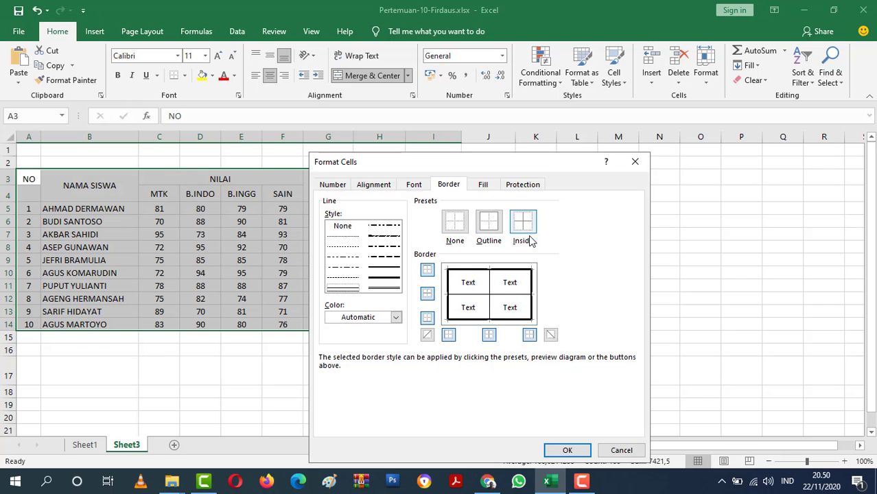
left_click(564, 449)
left_click(543, 320)
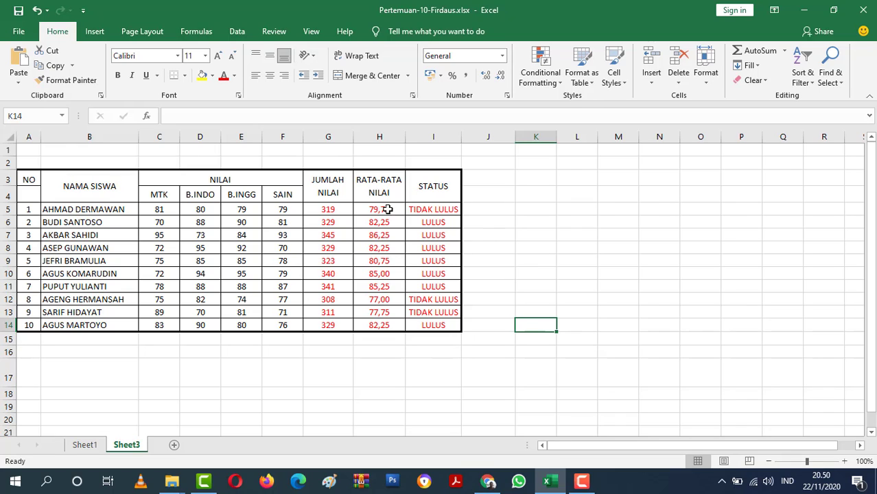
Merge and center the NO header across A3:A4 and align it to the middle vertically.
left_click_drag(27, 179, 28, 195)
left_click(385, 77)
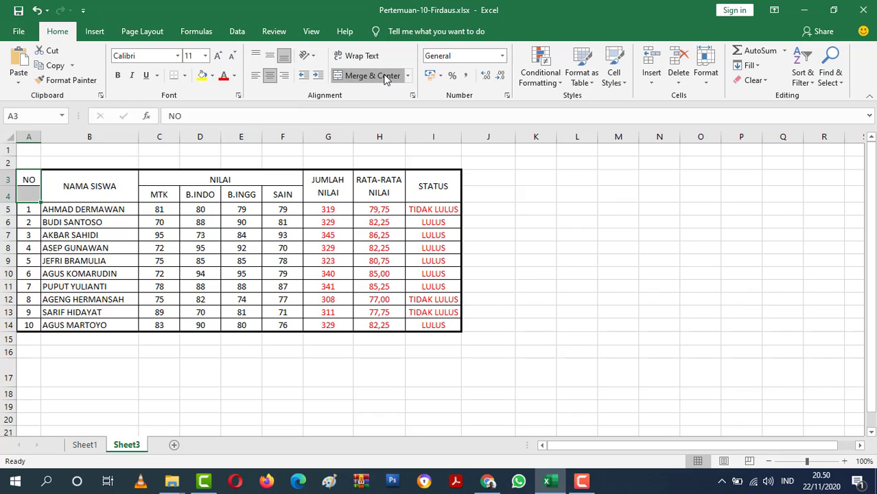
left_click(270, 59)
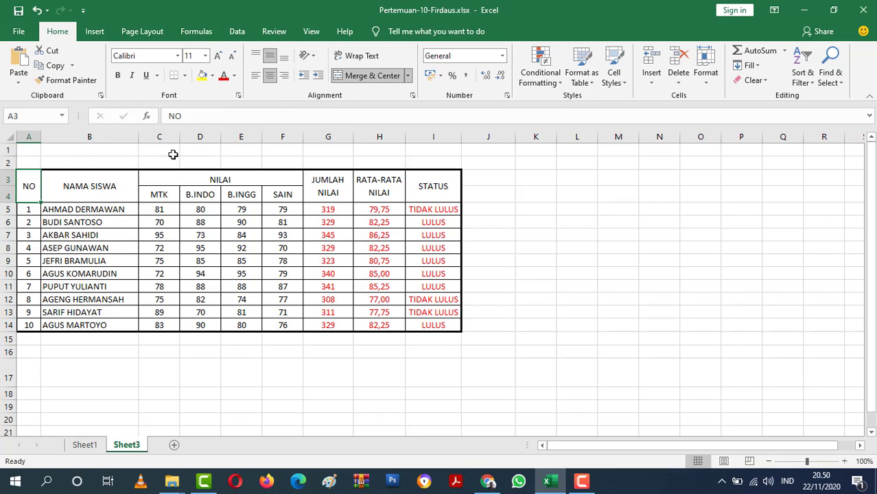
left_click(564, 256)
Apply a double-line bottom border beneath the table header rows 3 and 4.
left_click_drag(28, 187, 446, 179)
right_click(445, 180)
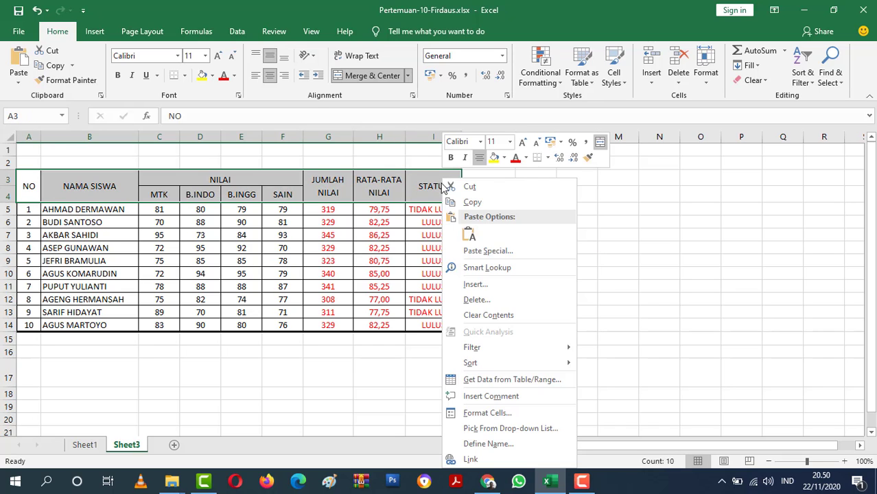
left_click(485, 412)
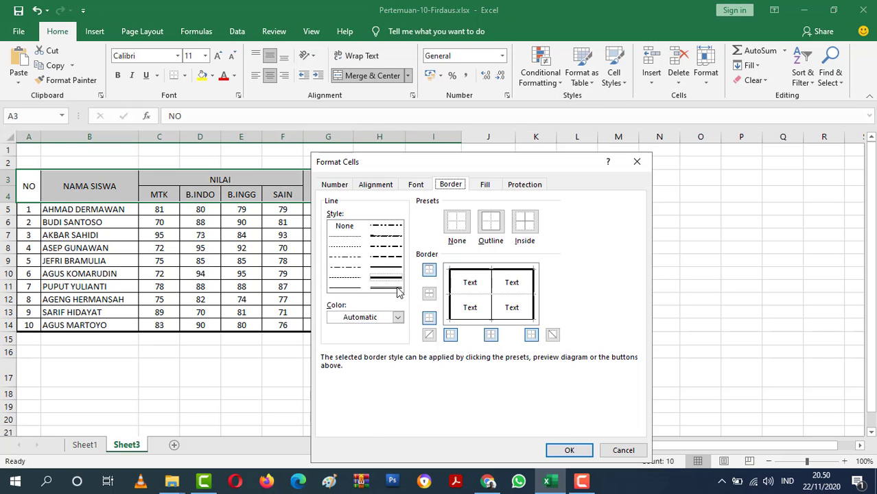
left_click(397, 288)
left_click(469, 321)
left_click(397, 290)
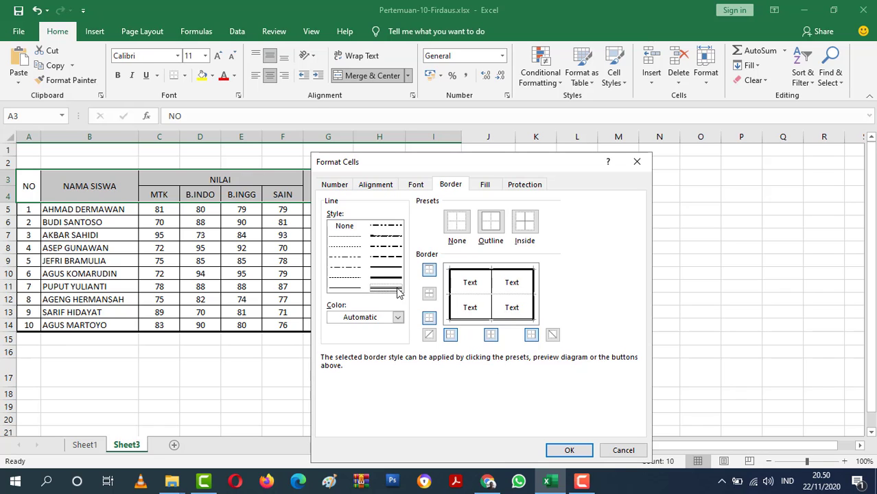
left_click(569, 450)
left_click(536, 338)
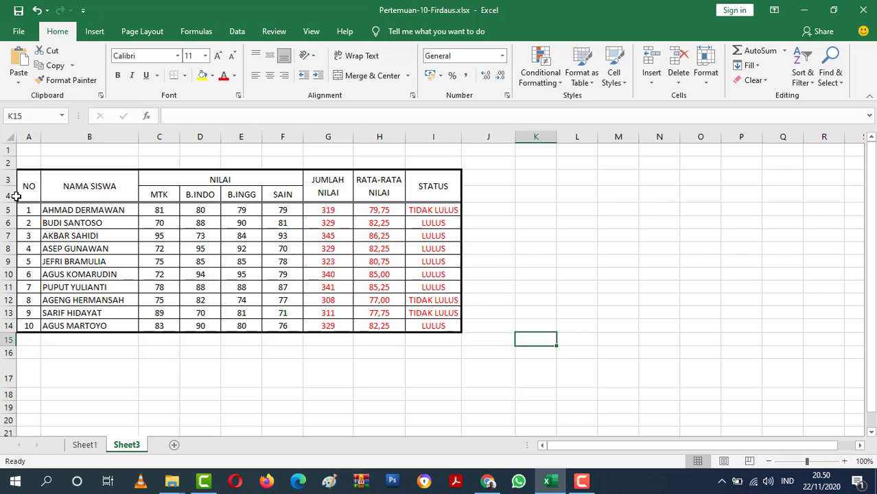
Fill the table header cells A3:I4 with standard yellow.
left_click_drag(33, 184, 404, 177)
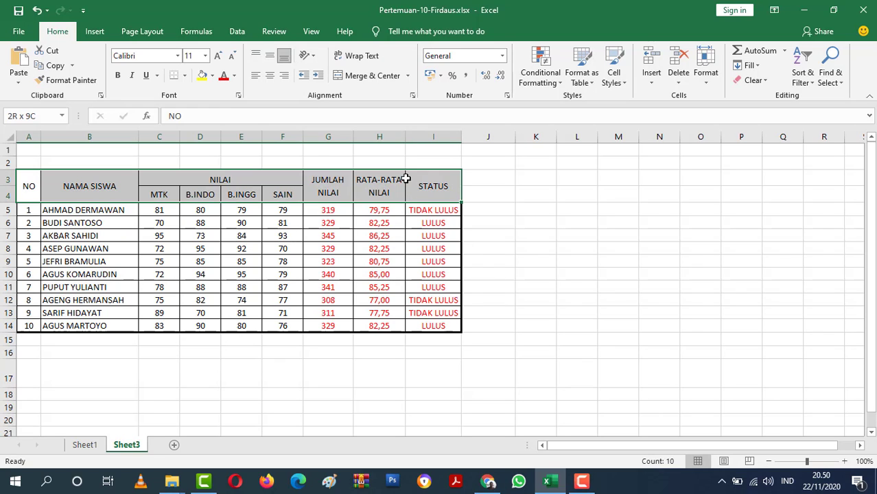
left_click(213, 75)
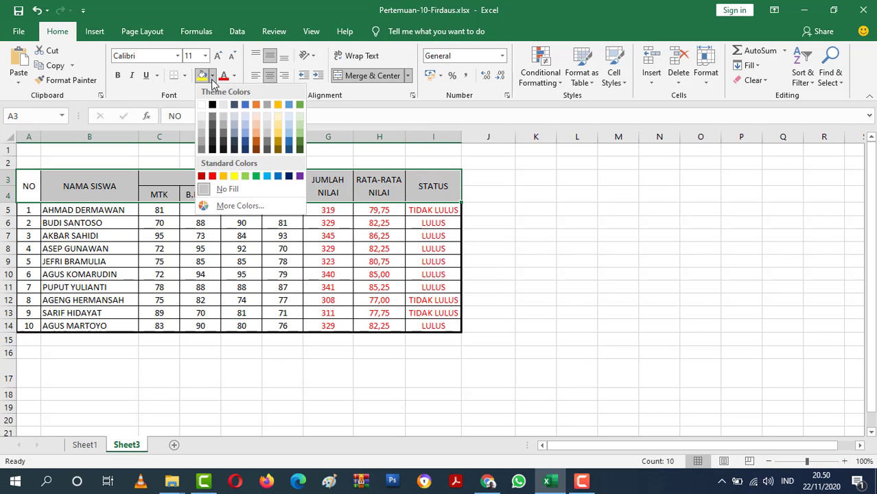
left_click(235, 177)
left_click(514, 233)
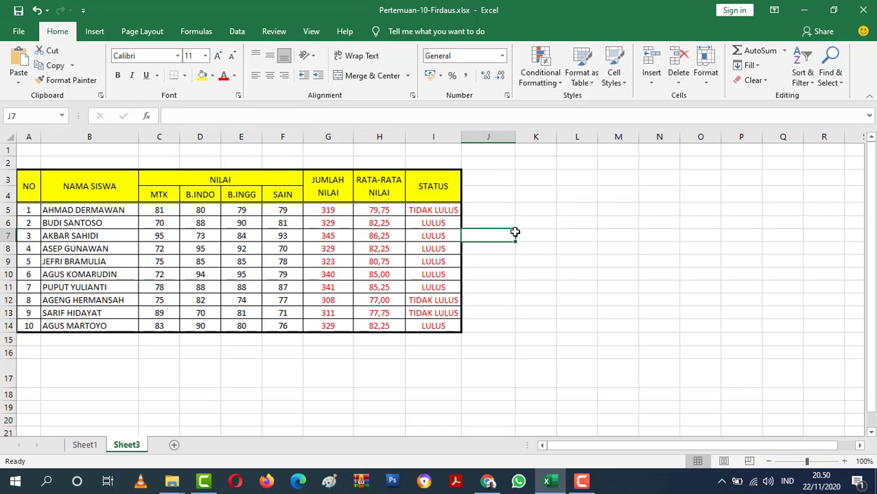
left_click(571, 258)
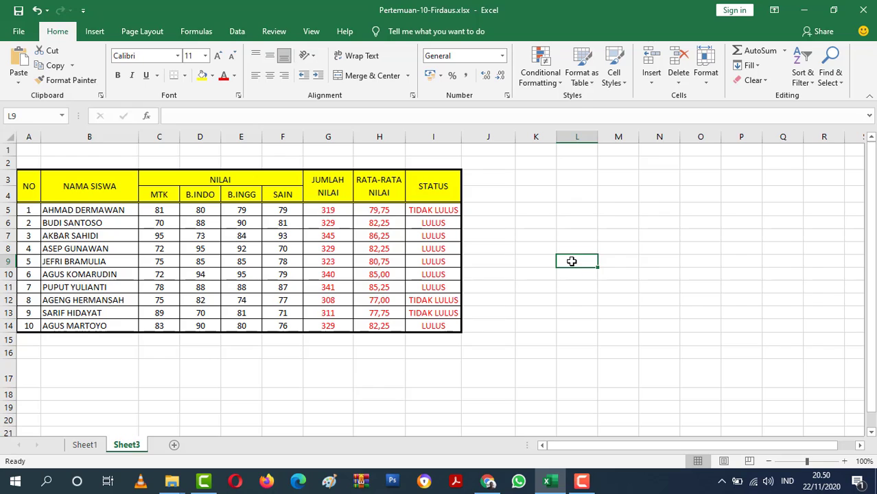
Set the page orientation to landscape and the paper size to A4 210 x 297 mm.
left_click(143, 31)
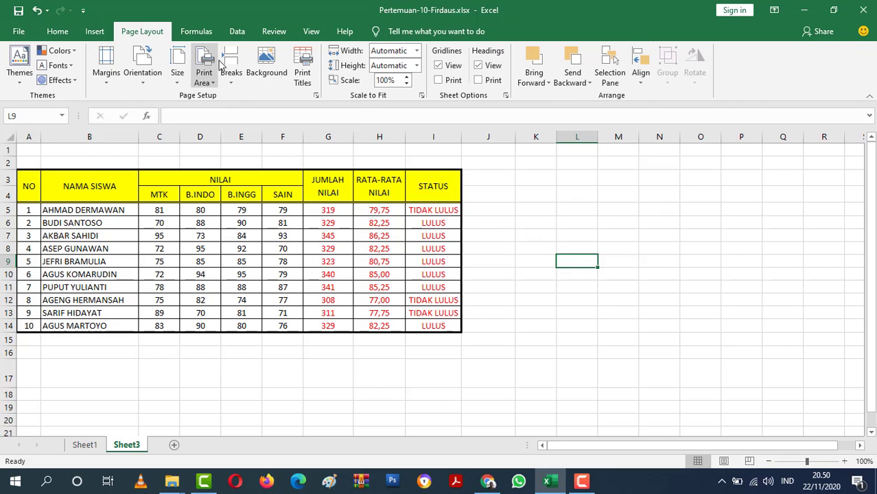
left_click(316, 95)
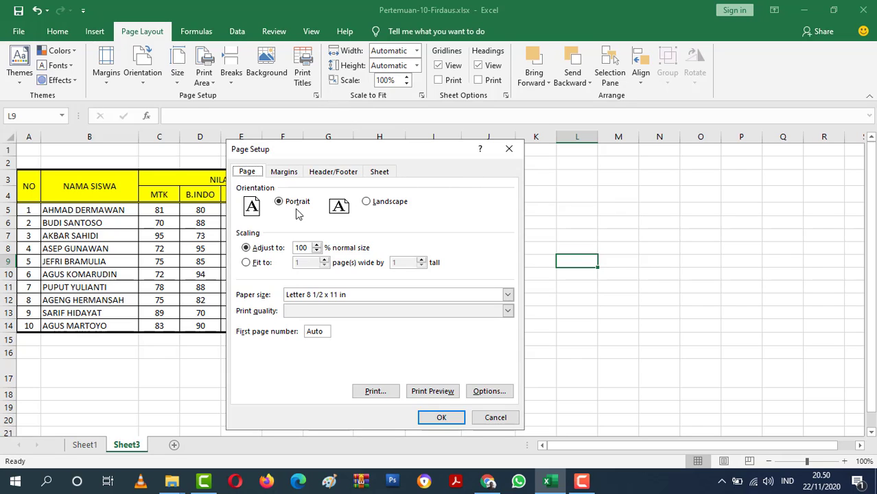
left_click(372, 205)
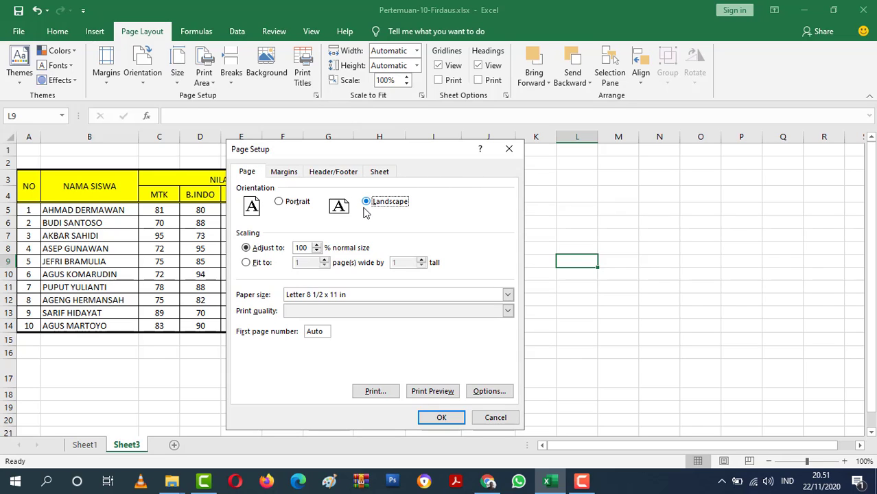
left_click(334, 296)
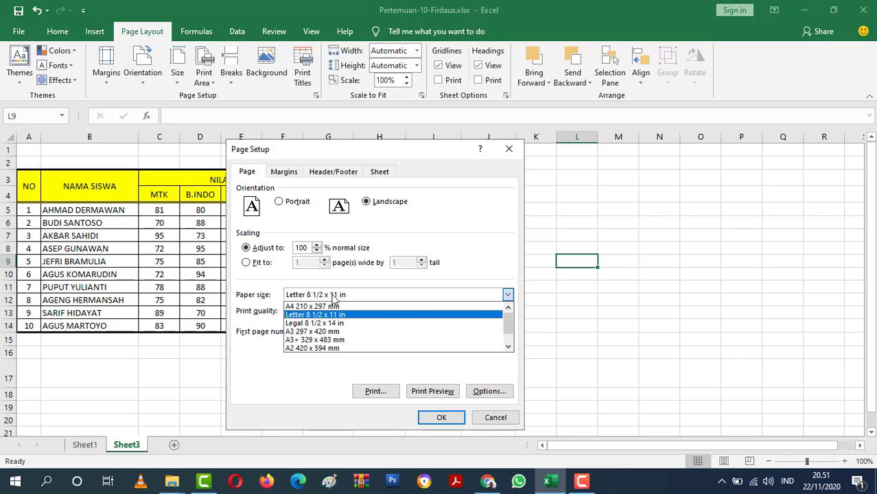
left_click(327, 306)
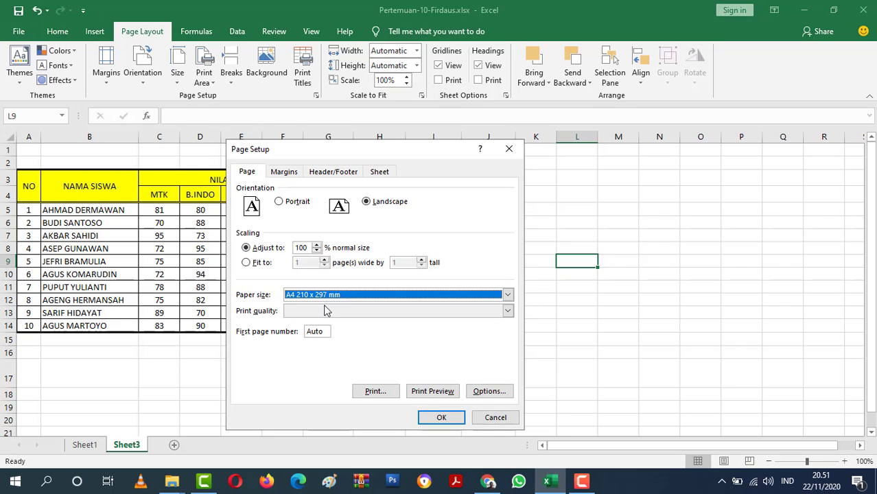
left_click(440, 416)
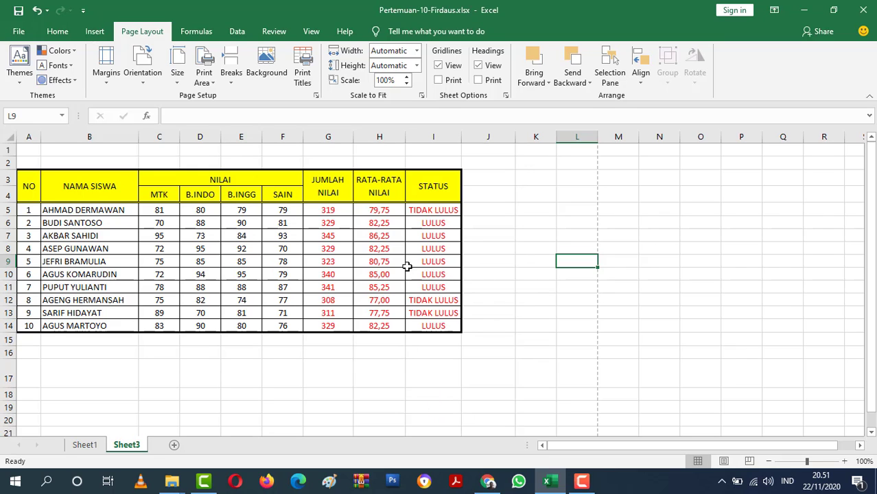
Check the score table's page layout in the print preview and return to the sheet.
left_click(314, 96)
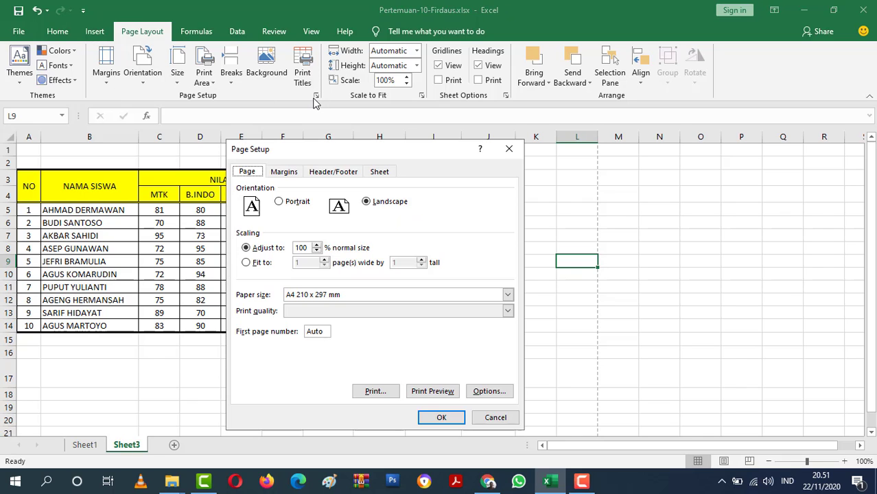
left_click(432, 391)
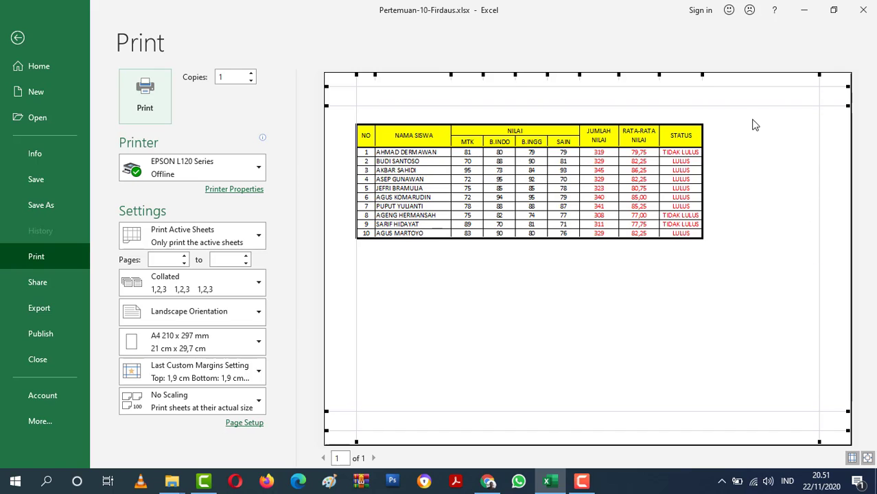
left_click(18, 37)
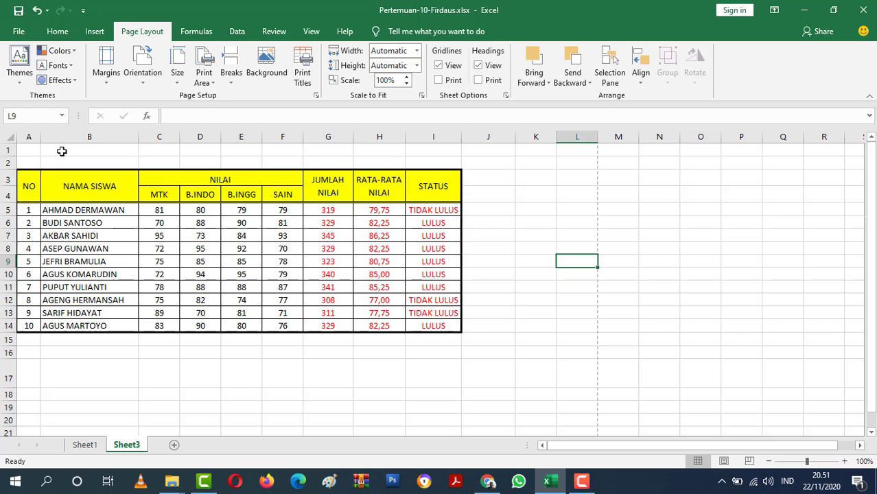
Merge and center cells A1:I1 above the score table.
left_click_drag(35, 149, 443, 151)
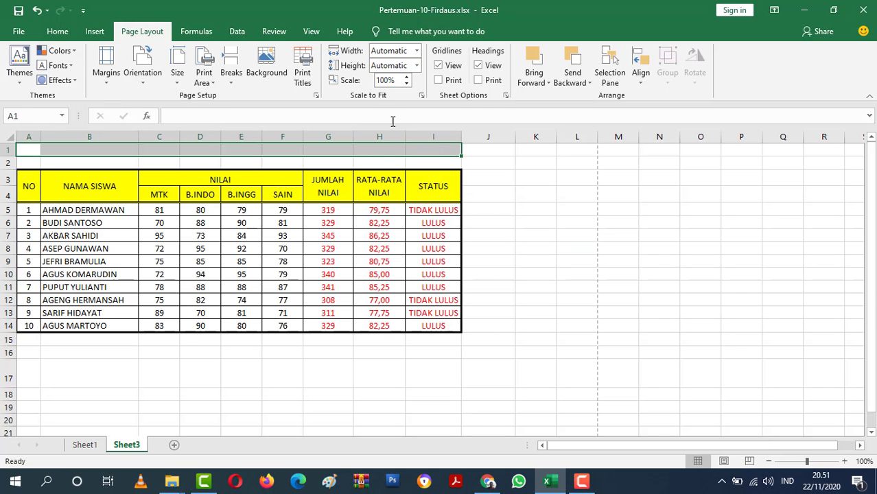
left_click(58, 31)
left_click(367, 75)
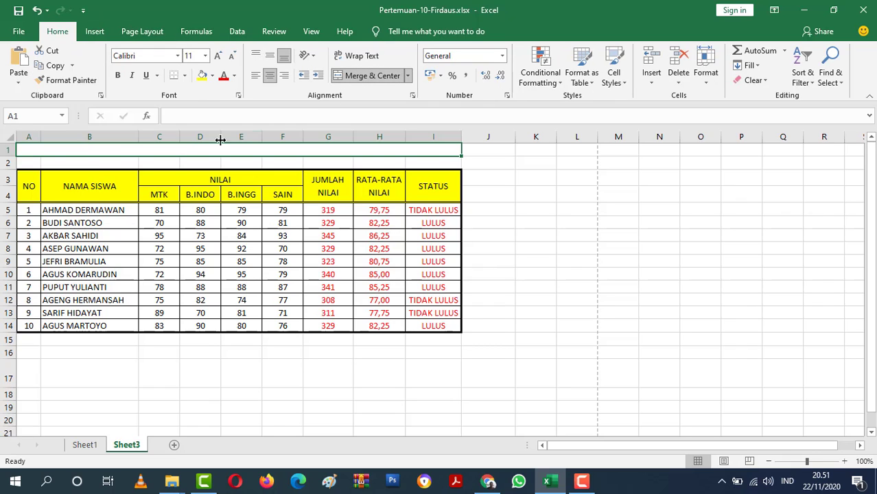
Insert a new row at row 2 and merge and center cells A2:I2.
right_click(9, 163)
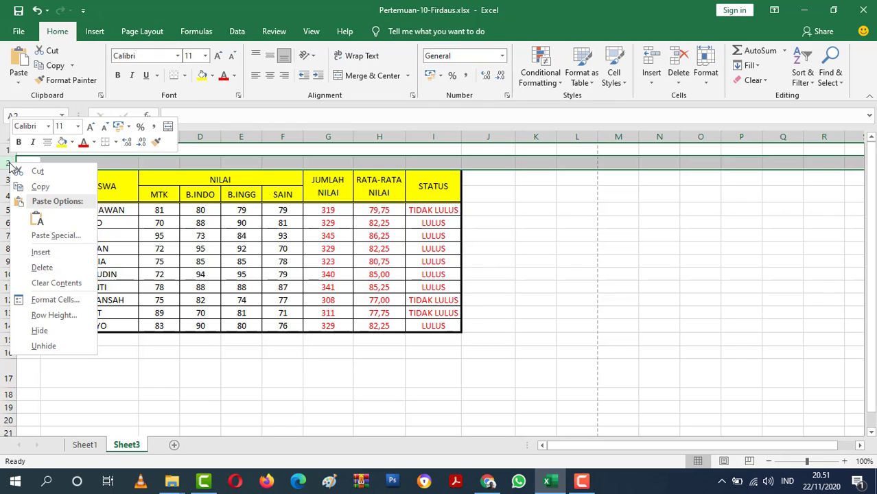
left_click(40, 251)
left_click(159, 161)
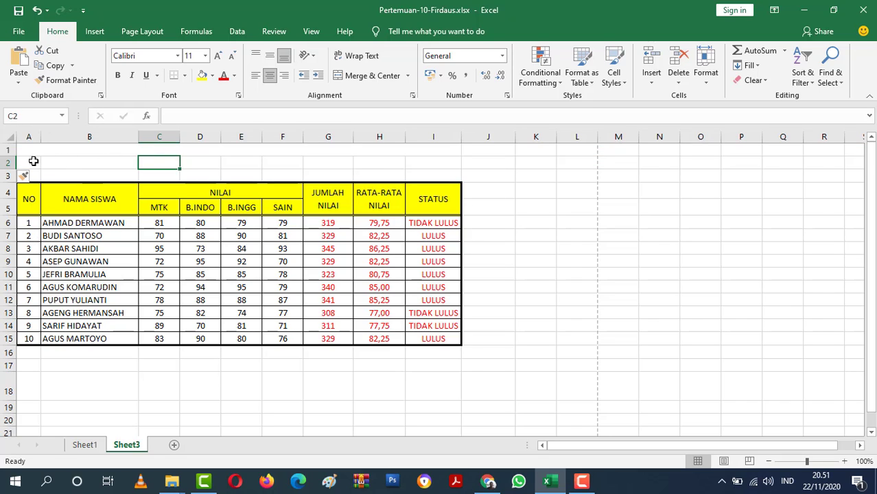
left_click_drag(31, 160, 433, 163)
left_click(348, 77)
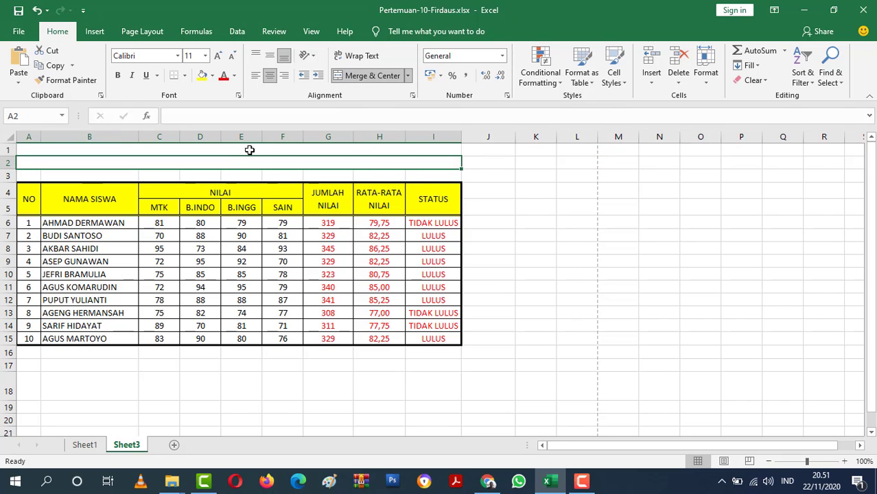
Check the title wording on Sheet1 and enter "DAFTAR NILAI UJIAN AKHIR SEKOLAH" in merged cell A1 of Sheet3.
left_click(247, 152)
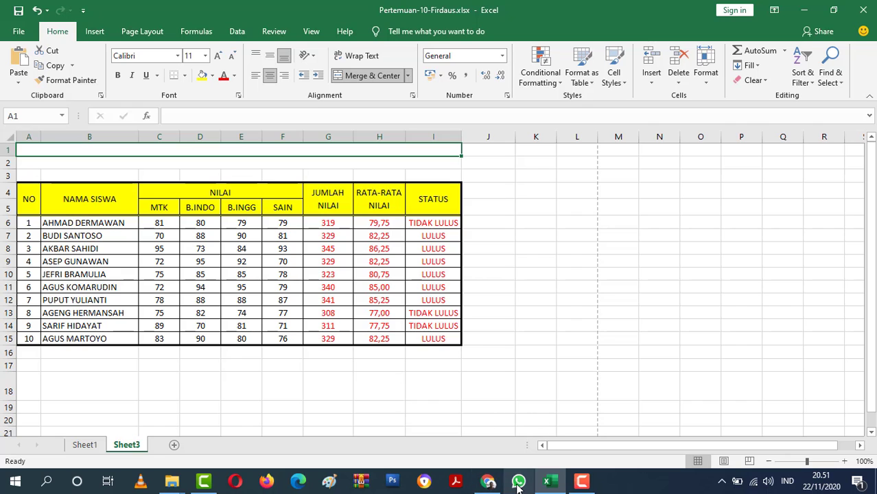
left_click(92, 442)
scroll(290, 289, "up", 2)
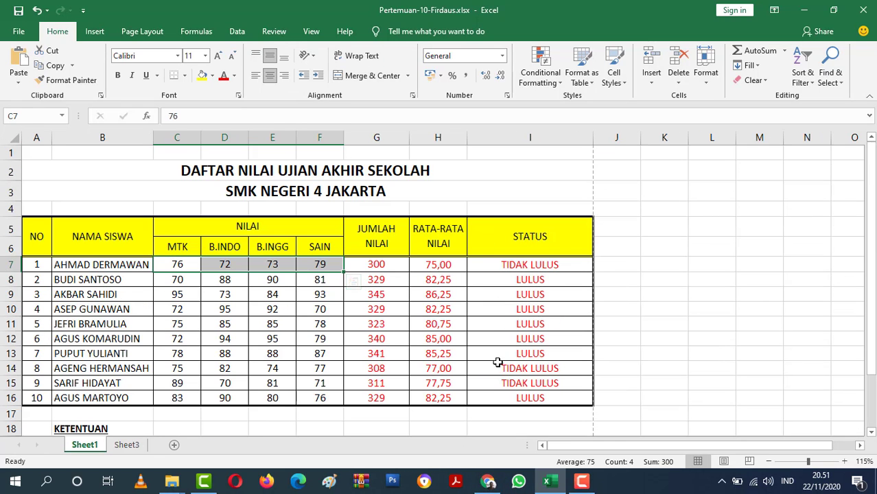
left_click(131, 445)
type("D")
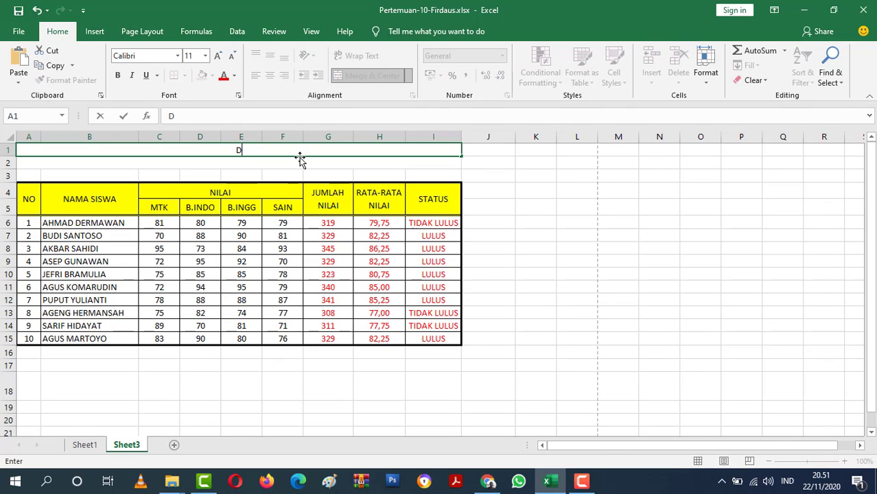
type("AFTAR N")
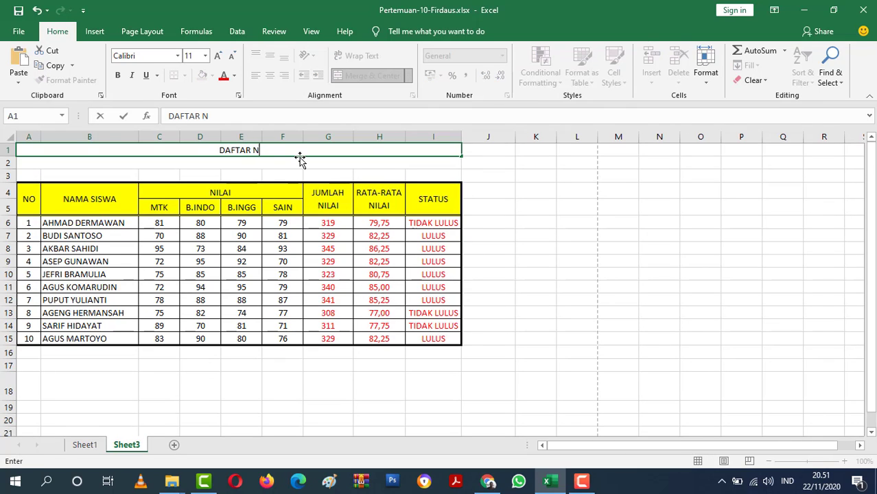
type("ILAI UJIAN")
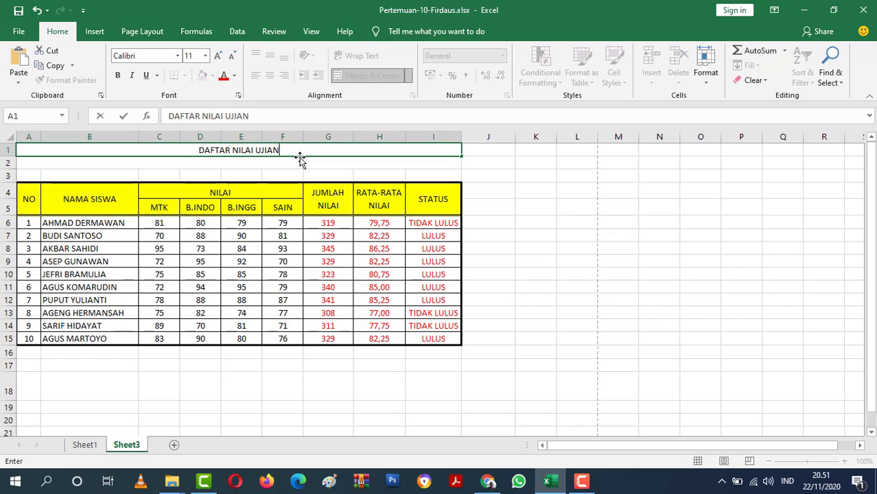
type(" AKHIR SEK")
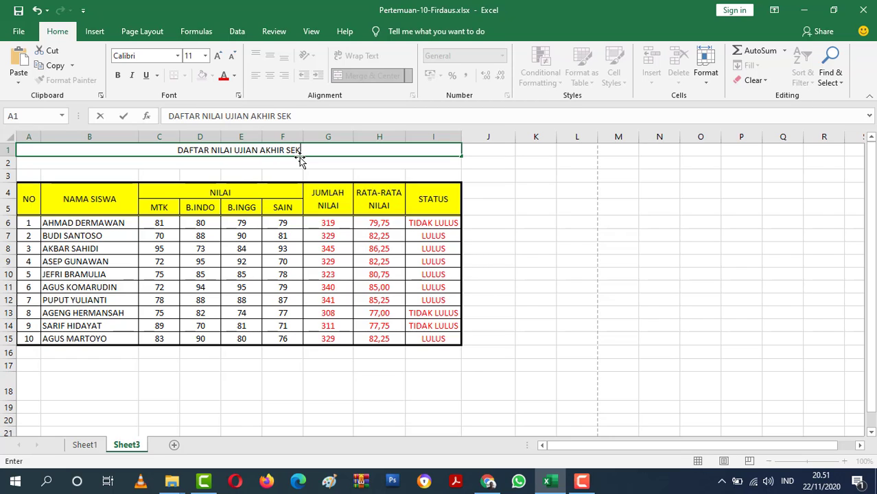
type("LO")
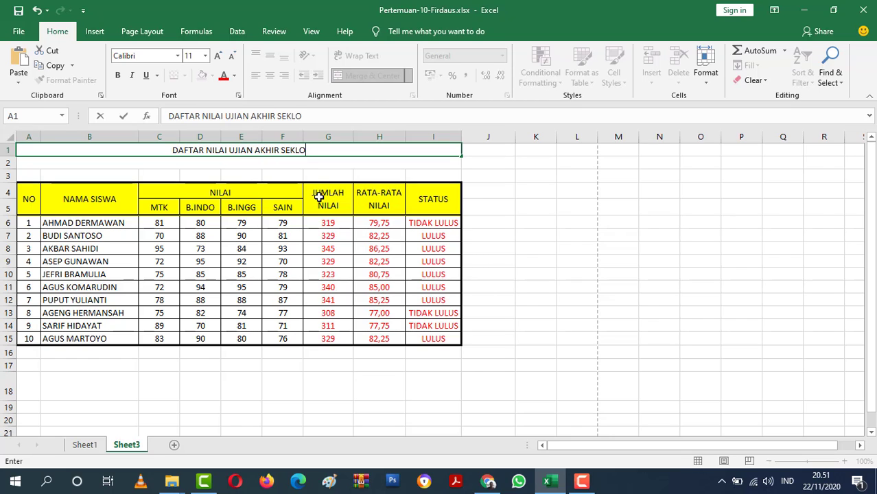
key("BackSpace")
key("BackSpace")
type("OLAH")
key("Return")
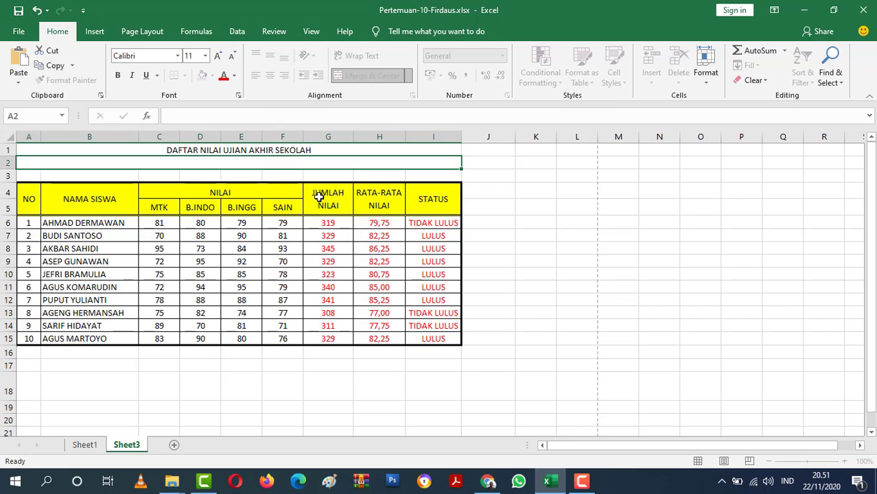
Enter "SMK NEGERI 4 JAKARTA" in merged cell A2 as the second title line.
type("SMK ")
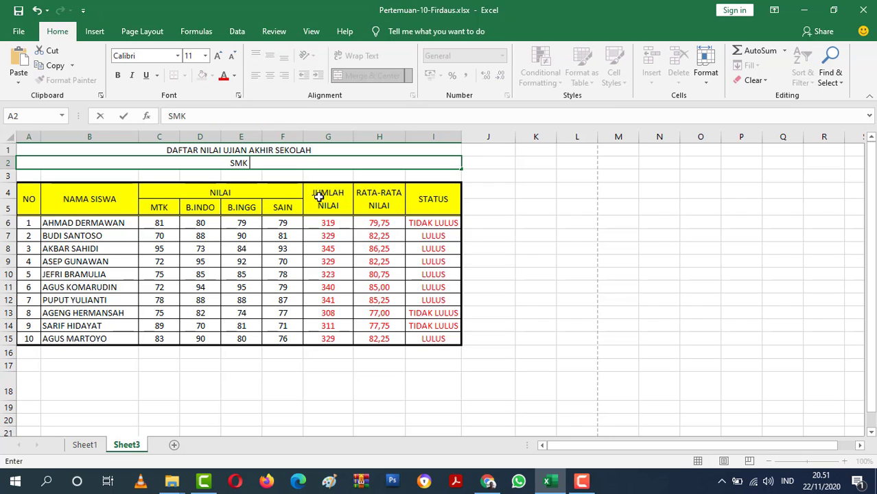
type("NE")
type("GERI")
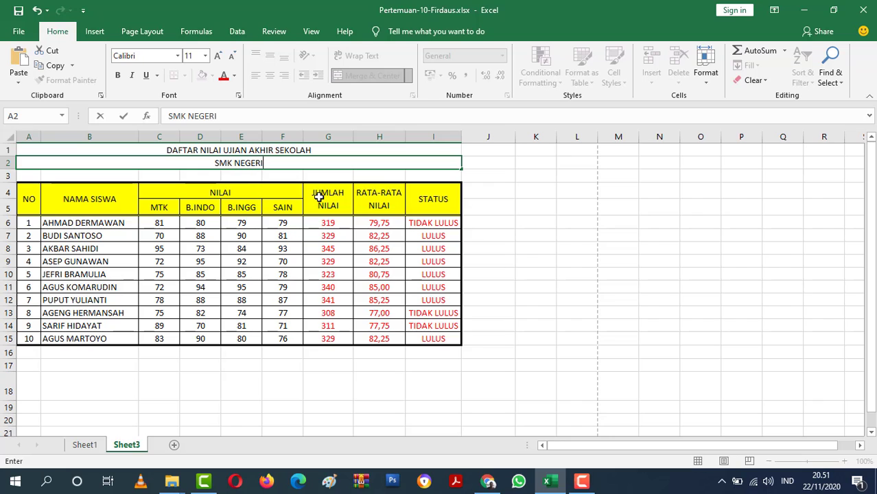
type(" 4 JAKARTA")
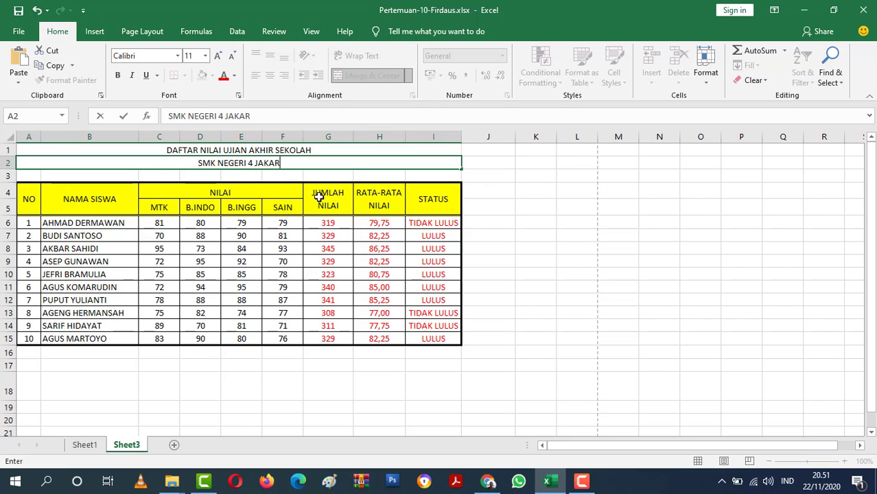
left_click(644, 286)
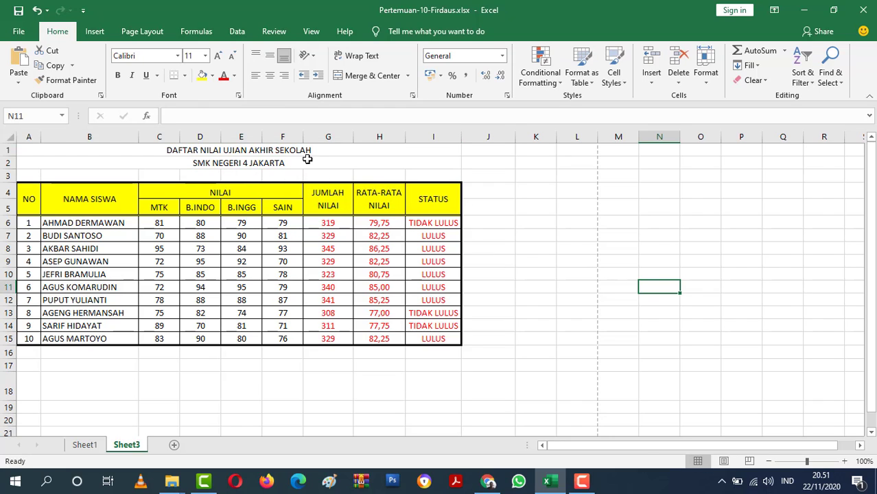
Format both title lines in rows 1 and 2 as bold with font size 16.
left_click_drag(307, 151, 306, 163)
left_click(205, 56)
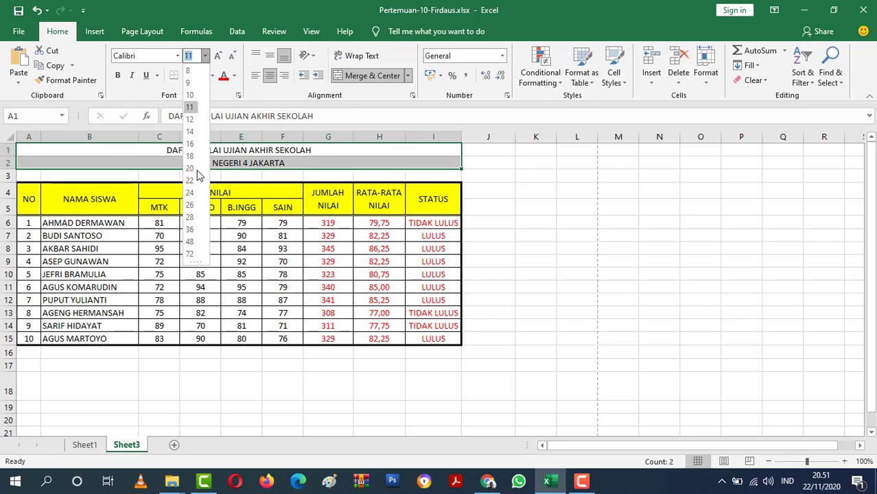
left_click(192, 145)
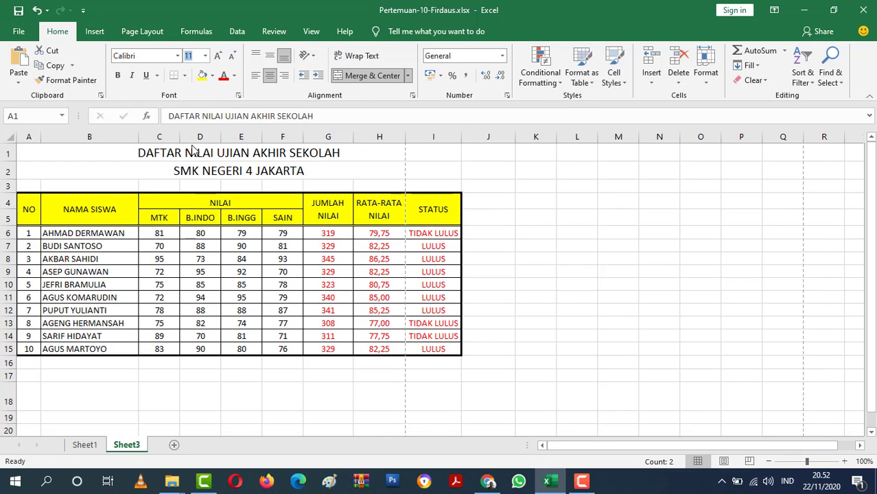
left_click(118, 75)
left_click(514, 173)
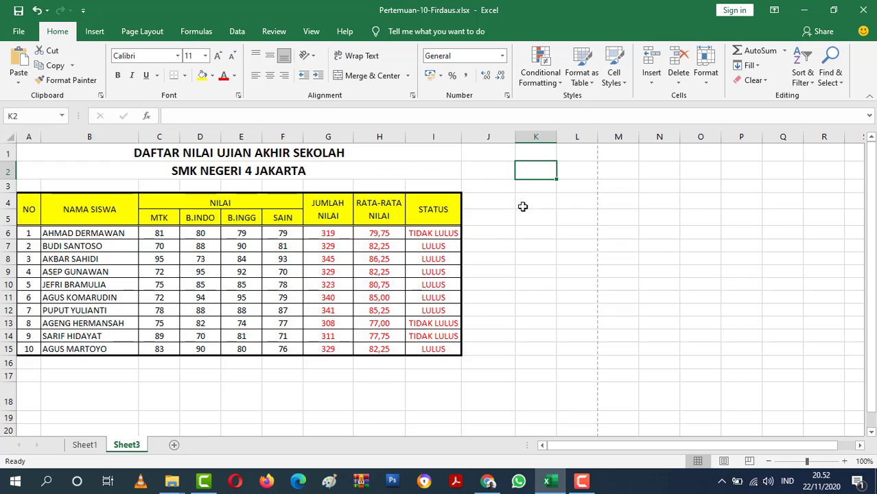
left_click(542, 286)
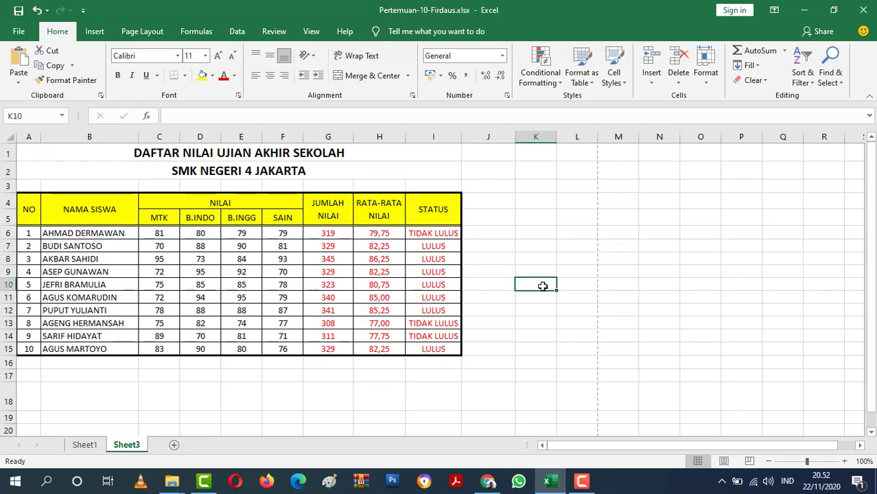
Open the print preview from the page setup and adjust the print scaling to 120% of normal size.
left_click(144, 31)
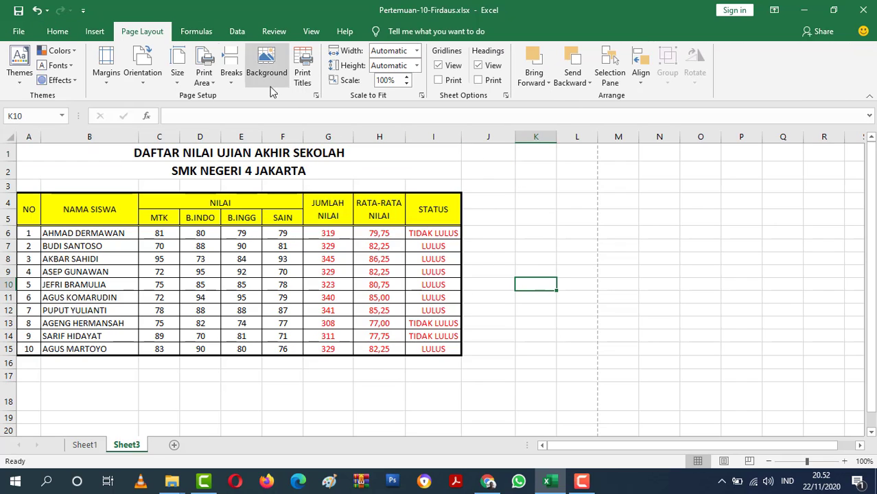
left_click(317, 95)
left_click(431, 390)
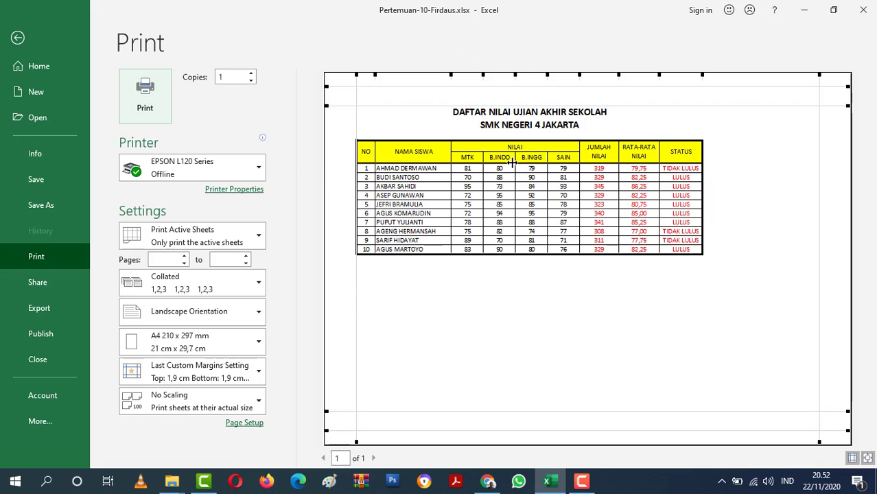
left_click(247, 424)
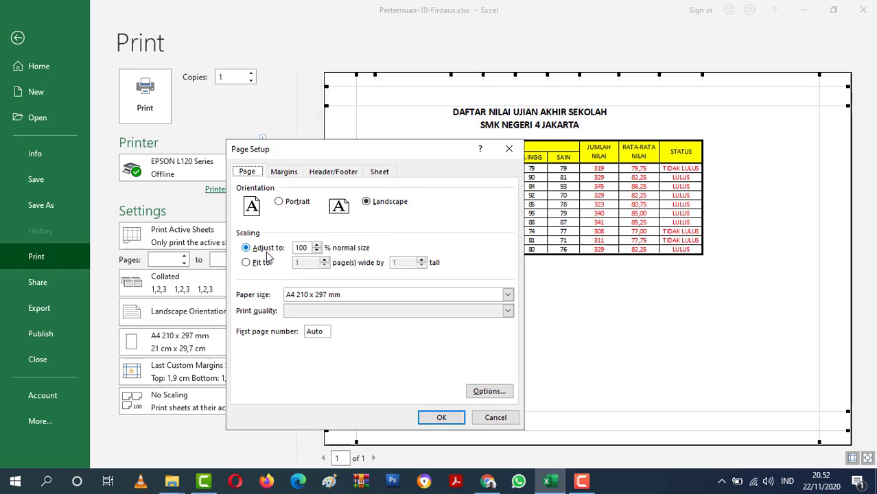
left_click_drag(361, 154, 238, 146)
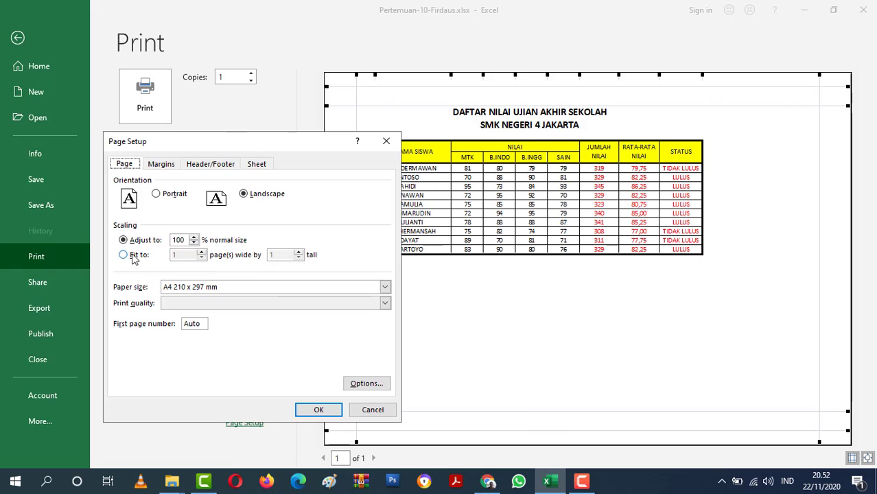
left_click(193, 237)
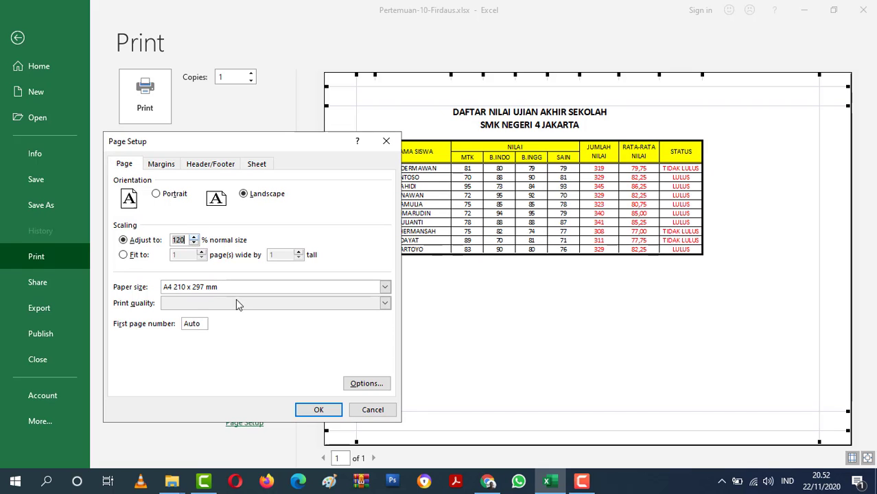
left_click(318, 410)
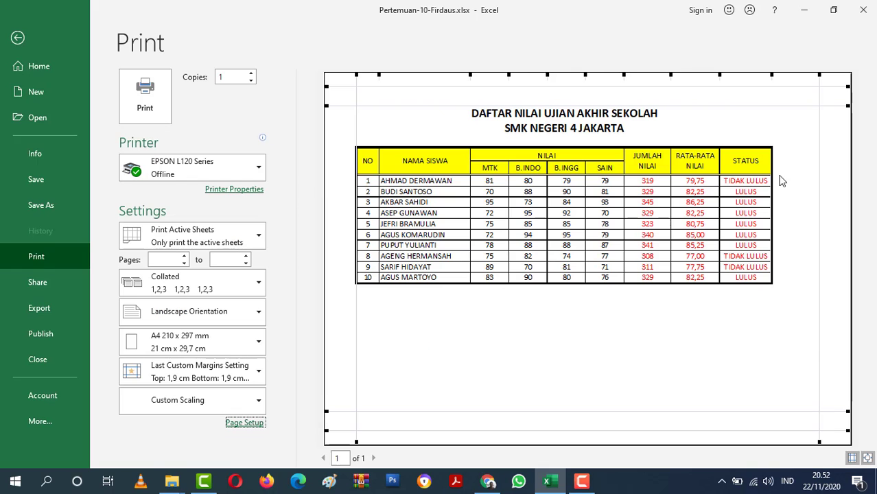
Increase the print scaling in the page setup to 135% of normal size.
left_click(247, 424)
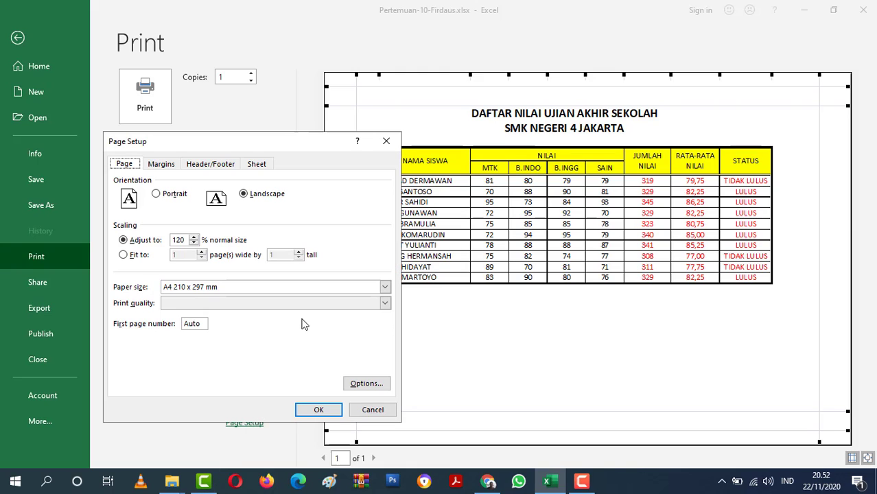
left_click(194, 237)
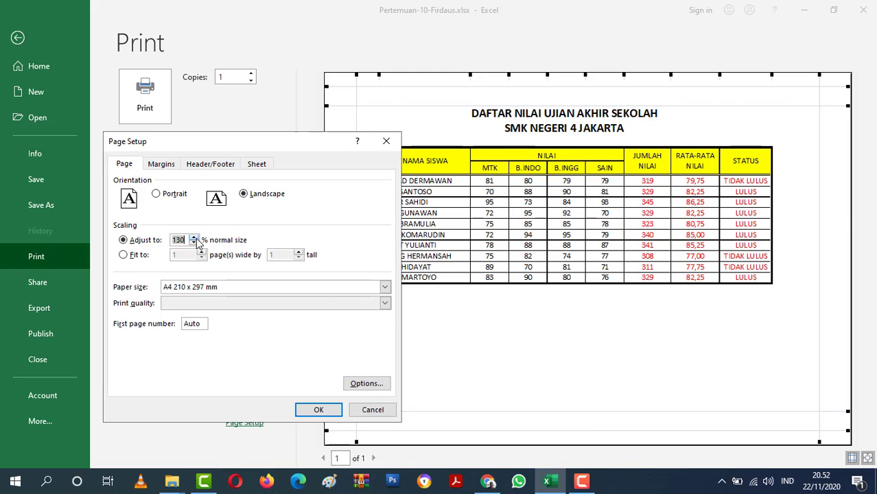
left_click(319, 409)
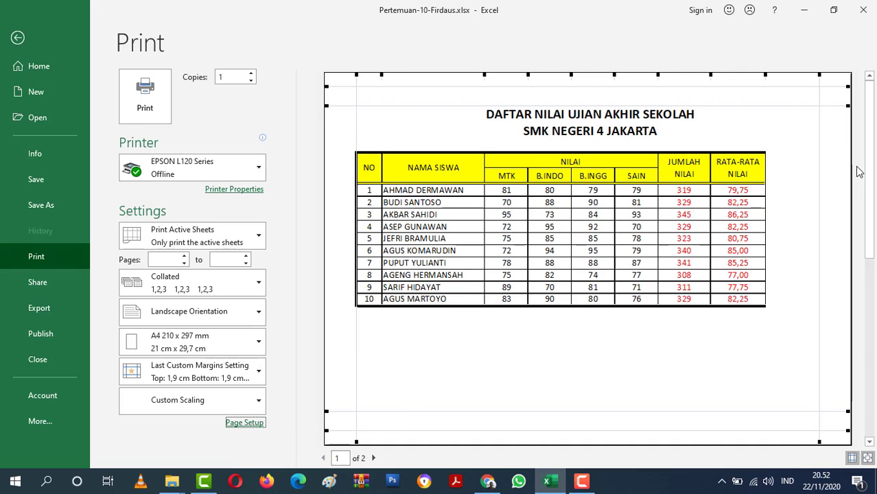
Narrow the right page margin in the print preview so the STATUS column fits on the page, and toggle the margin guides.
left_click_drag(817, 79, 838, 80)
left_click(851, 461)
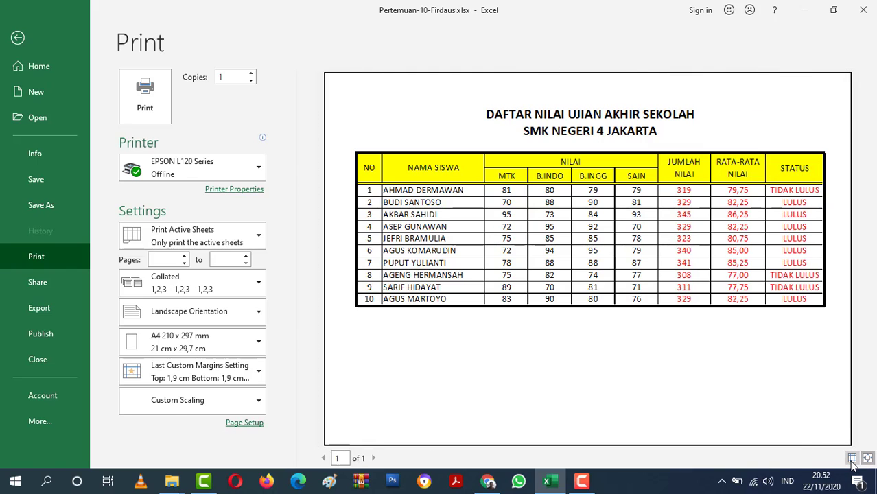
left_click(851, 461)
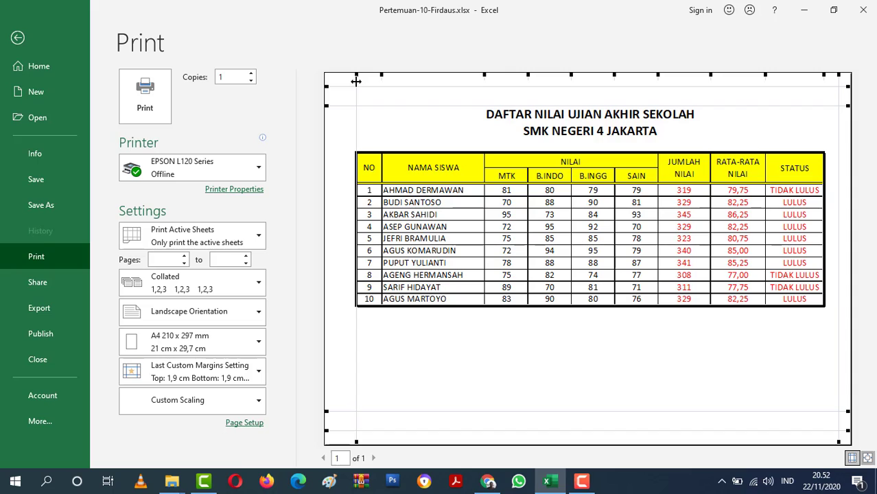
Narrow the left page margin slightly to balance the score table horizontally, and return to the sheet.
left_click_drag(356, 79, 352, 83)
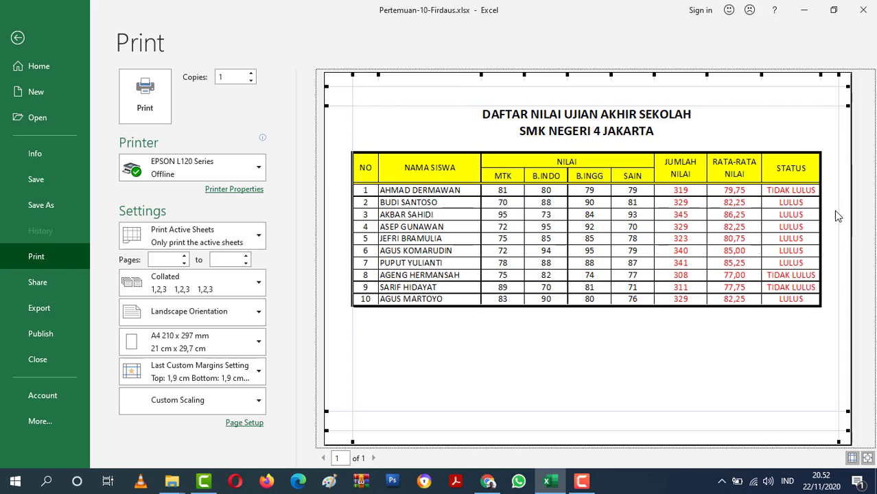
left_click_drag(352, 77, 355, 84)
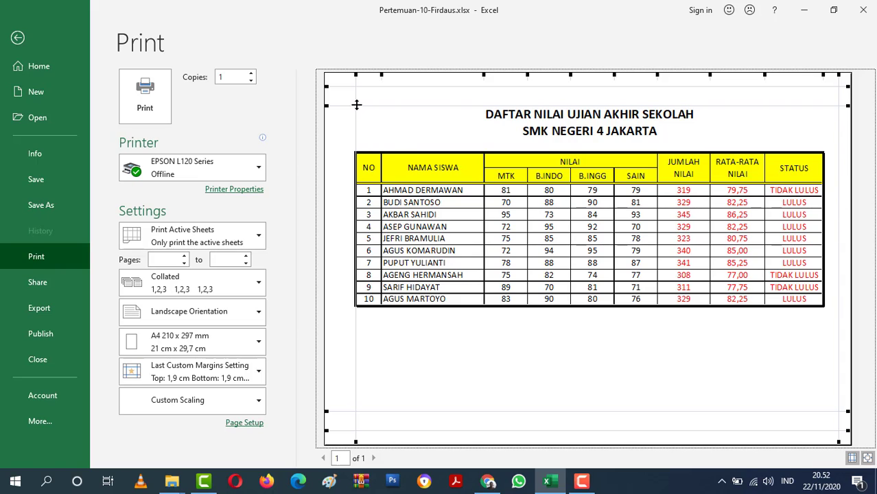
left_click_drag(355, 101, 353, 96)
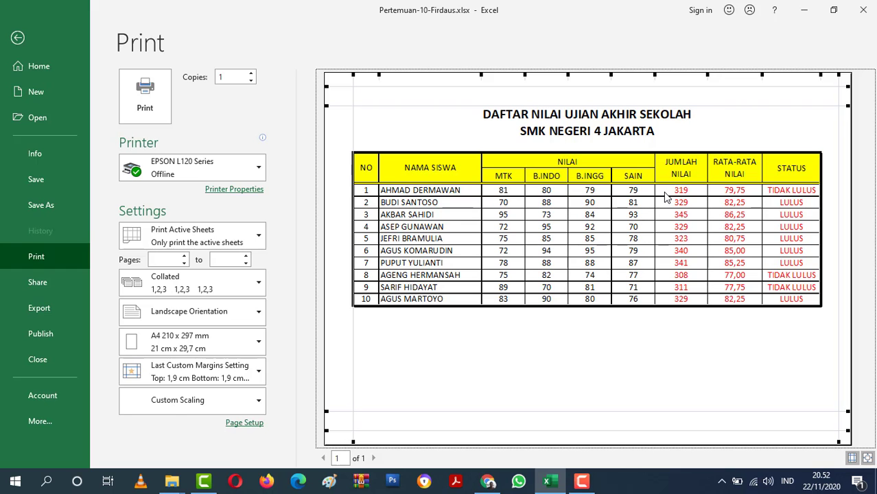
left_click(20, 38)
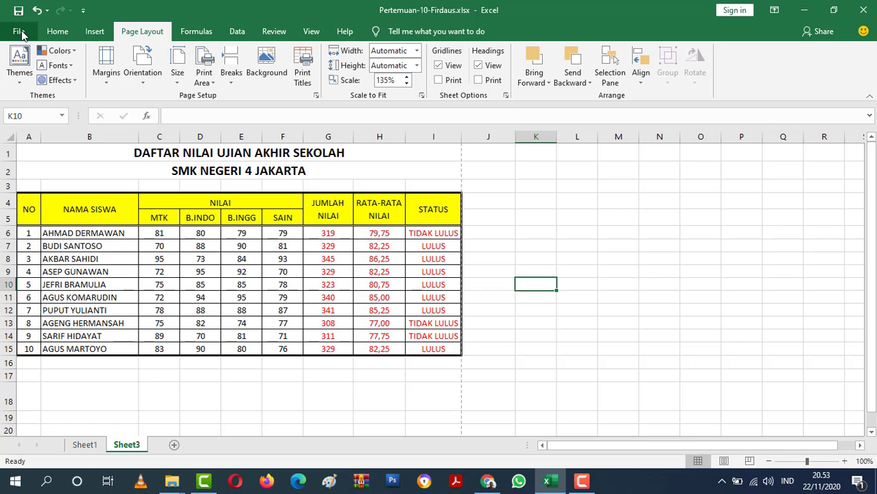
Save the score table as a PDF in the 01-MAPEL SKD folder under the workbook's name, and close the PDF viewer.
left_click(19, 31)
left_click(45, 206)
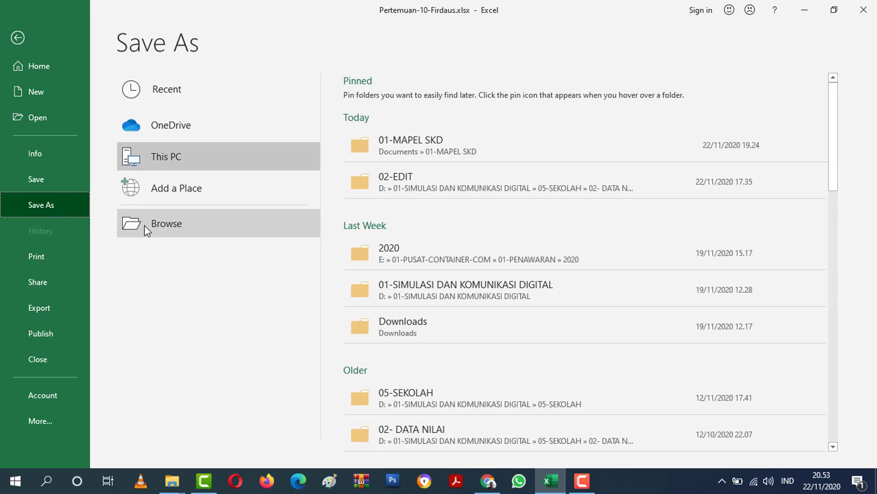
left_click(231, 233)
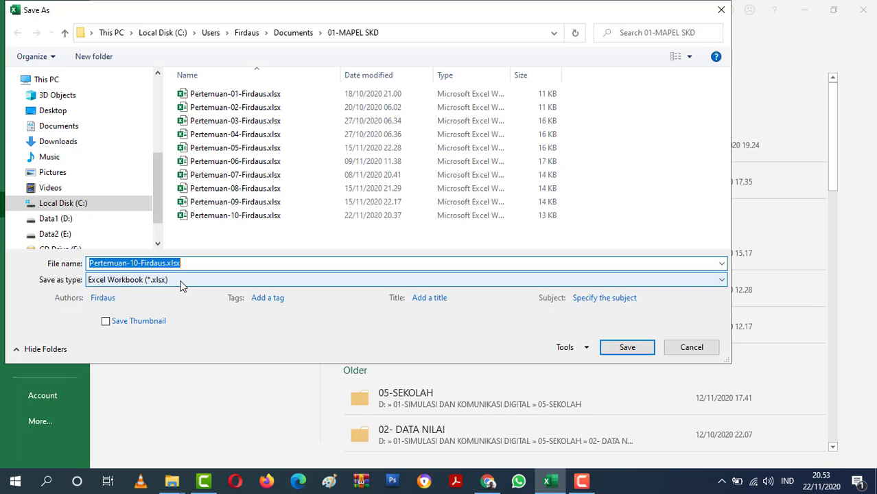
left_click(179, 281)
left_click(154, 248)
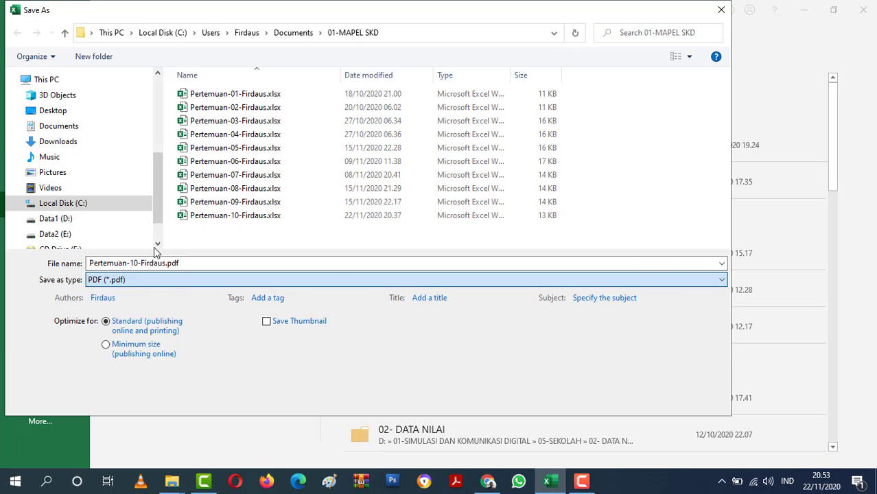
left_click(204, 263)
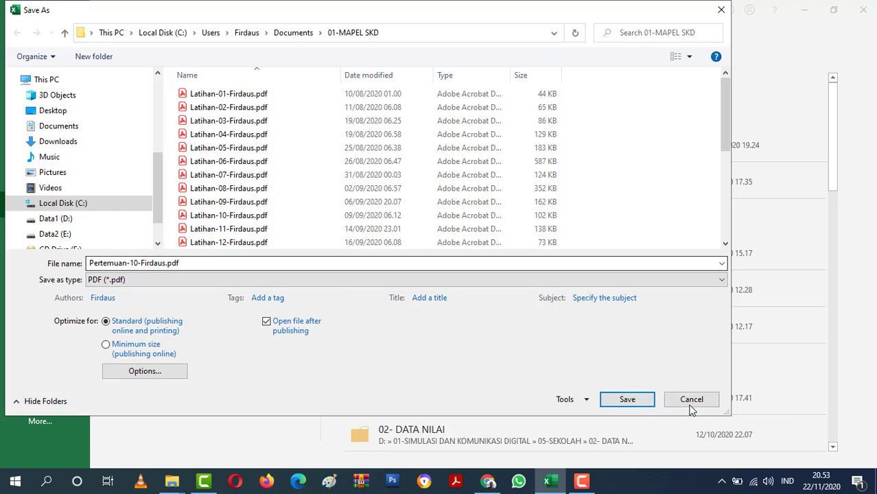
left_click(634, 403)
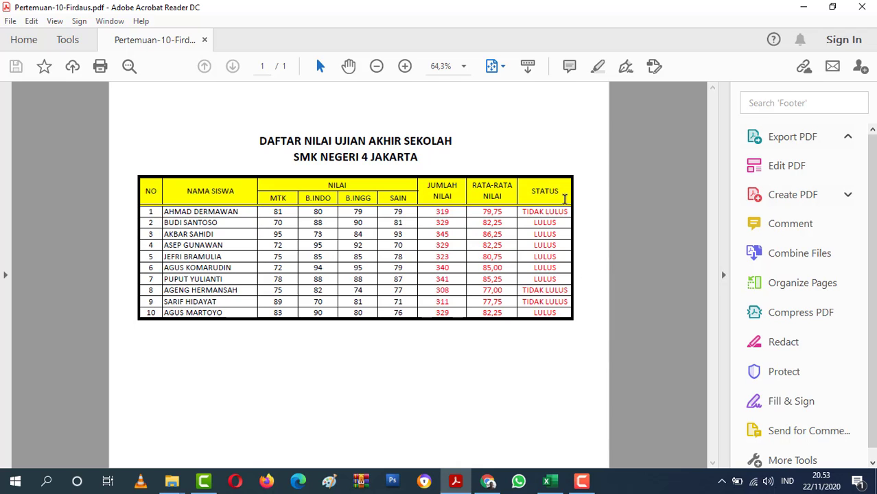
left_click(862, 7)
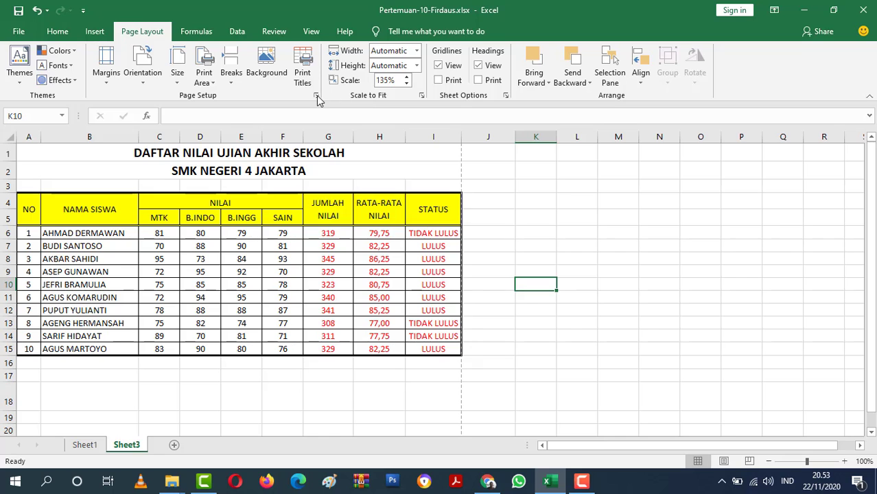
Widen the left page margin slightly in the print preview to centre the score table, and return to the sheet.
left_click(317, 96)
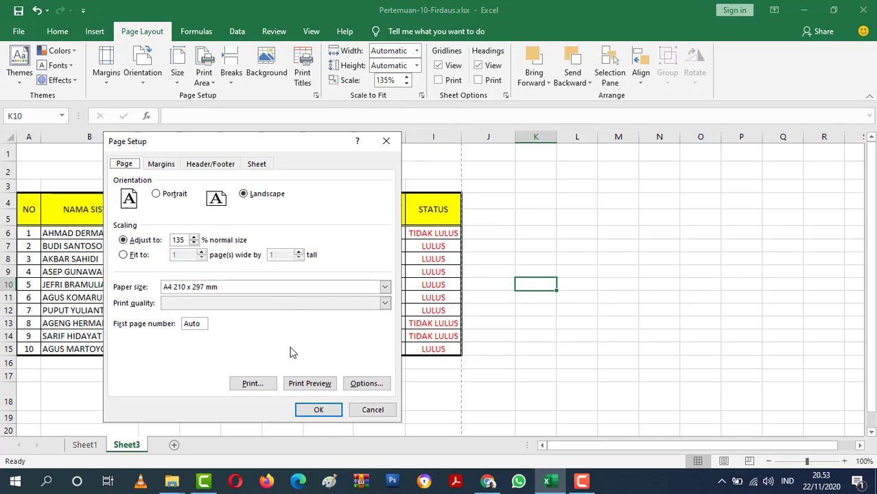
left_click(304, 383)
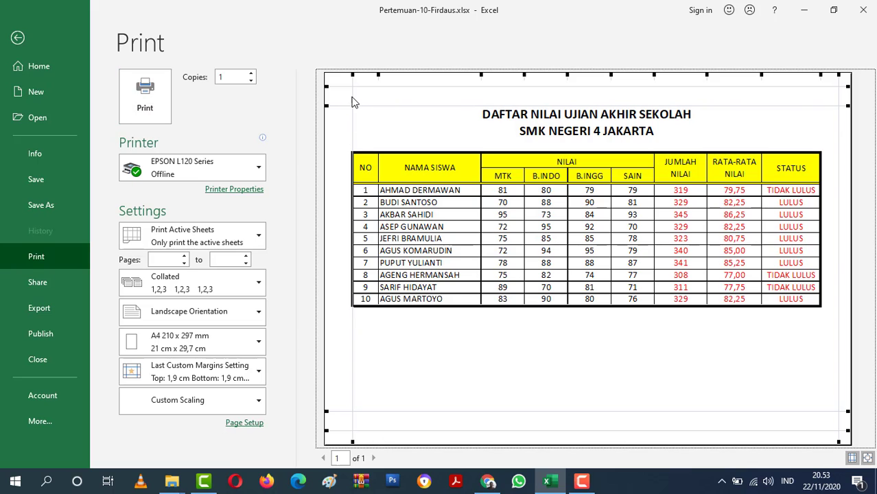
left_click_drag(352, 94, 354, 95)
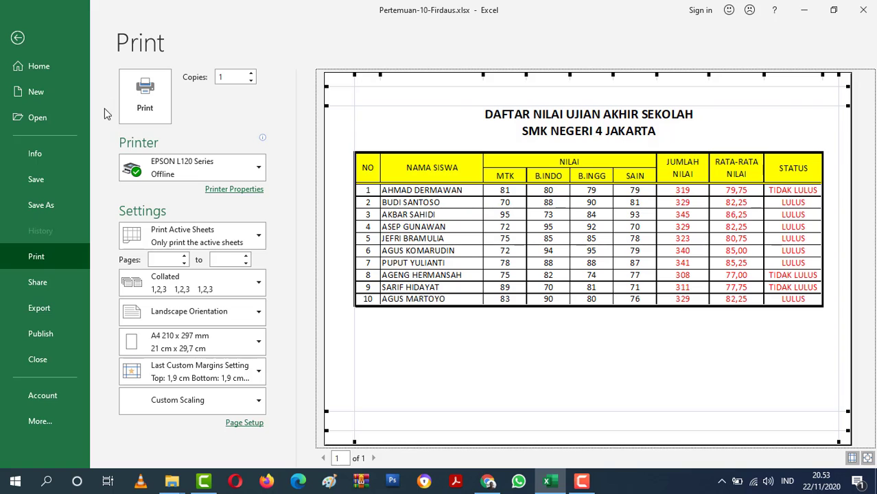
left_click(18, 37)
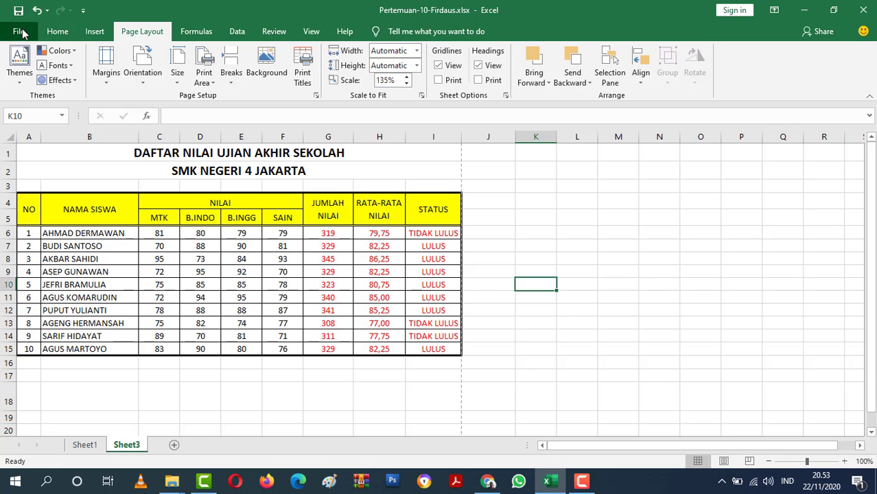
Export the score table to PDF again, replacing the existing PDF of the same name, and close the PDF viewer.
left_click(16, 33)
left_click(38, 208)
left_click(172, 229)
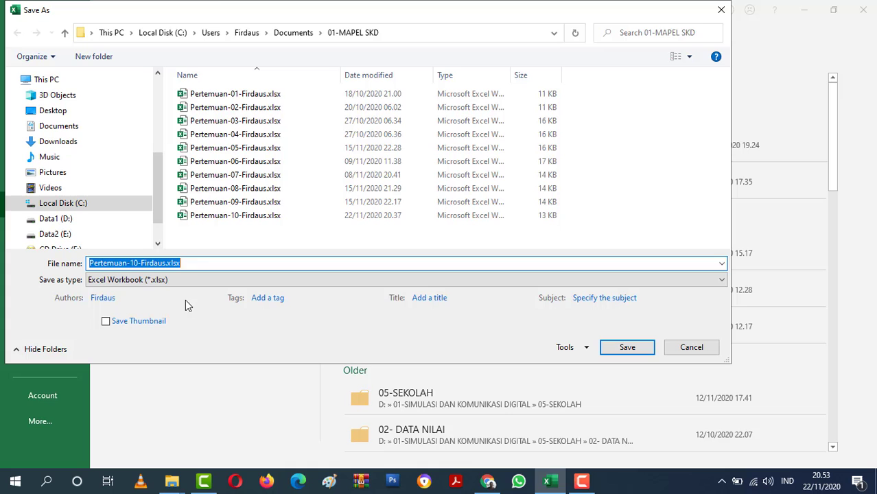
left_click(165, 280)
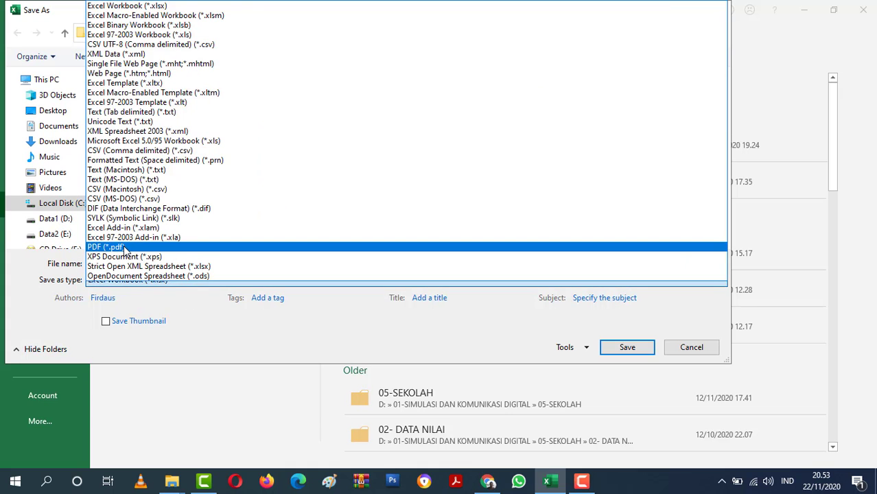
left_click(127, 248)
left_click(627, 400)
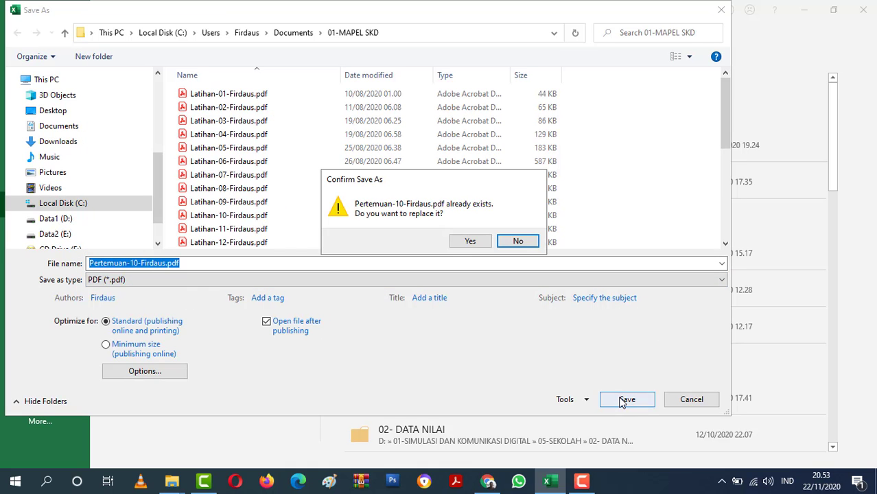
left_click(468, 242)
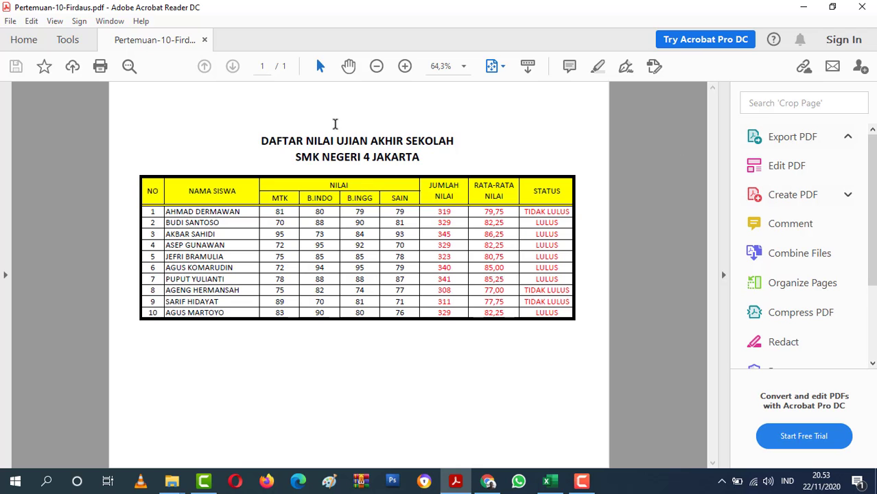
left_click(861, 9)
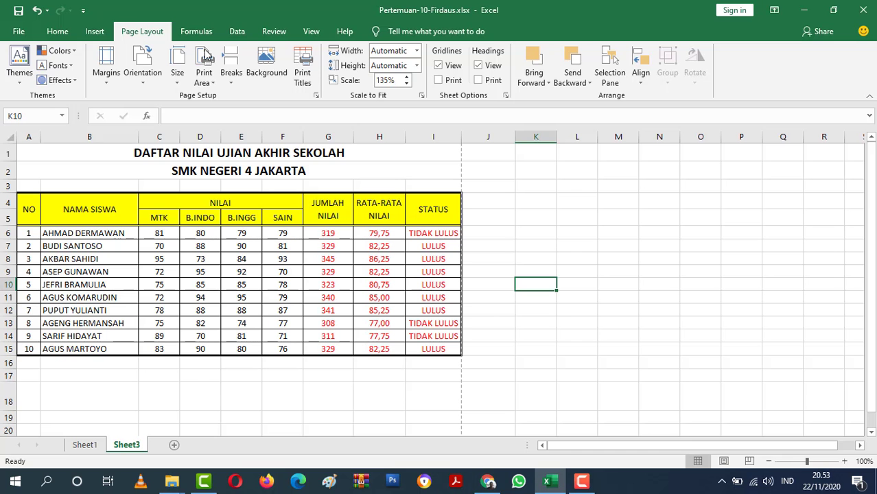
Save the workbook in Excel Workbook (*.xlsx) format under its current name, replacing the existing file.
left_click(13, 31)
left_click(48, 205)
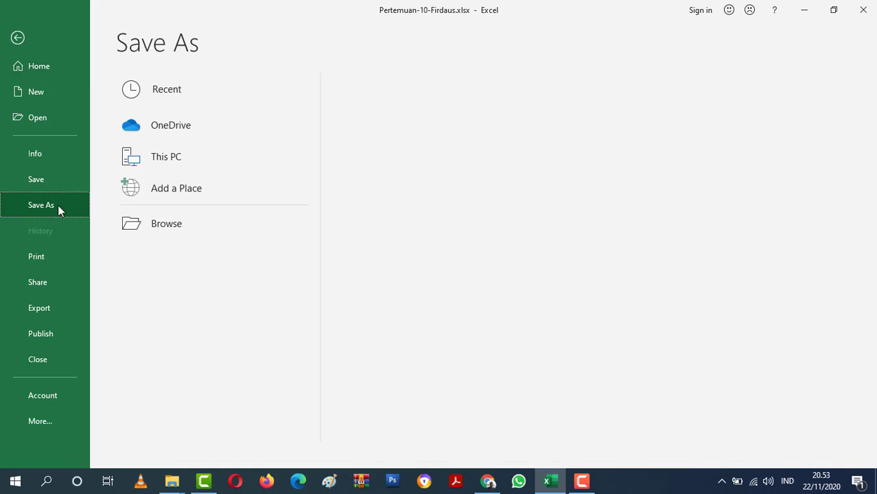
left_click(162, 227)
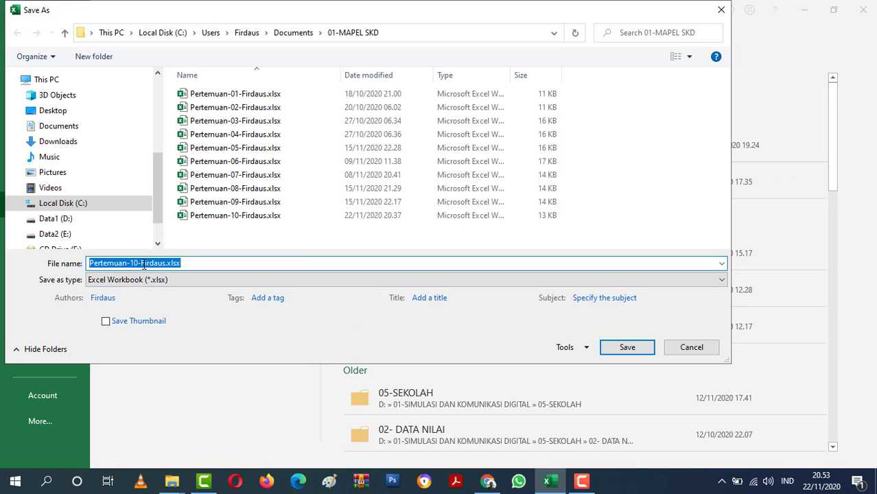
left_click(154, 263)
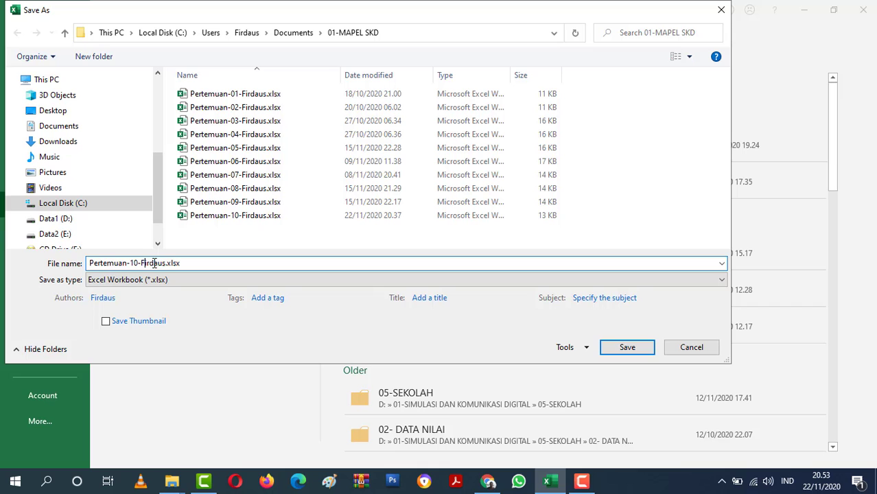
left_click(626, 347)
left_click(478, 242)
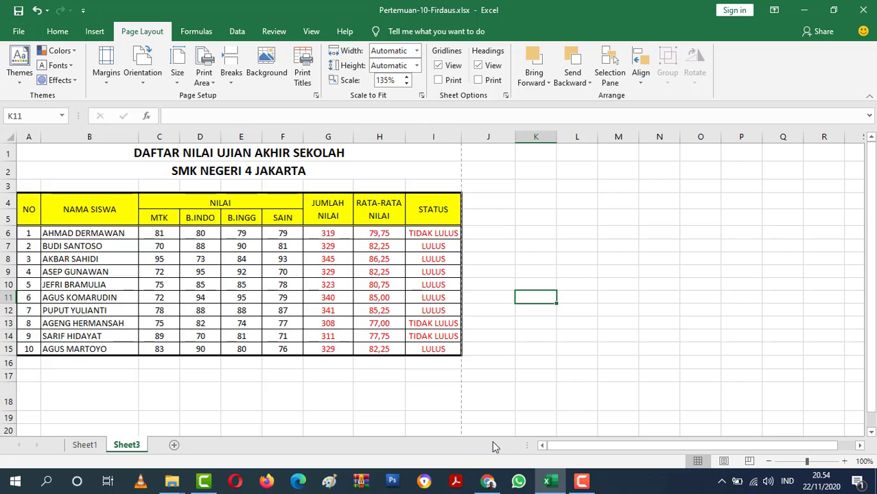
left_click(488, 482)
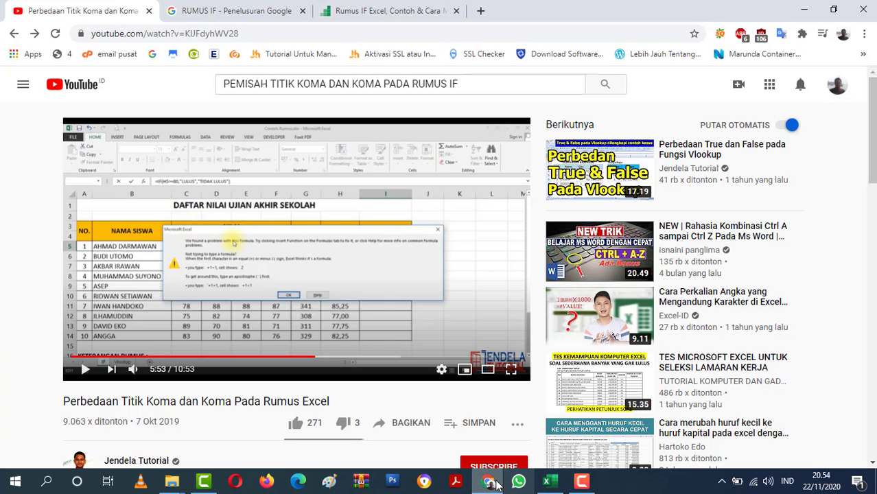
left_click(484, 476)
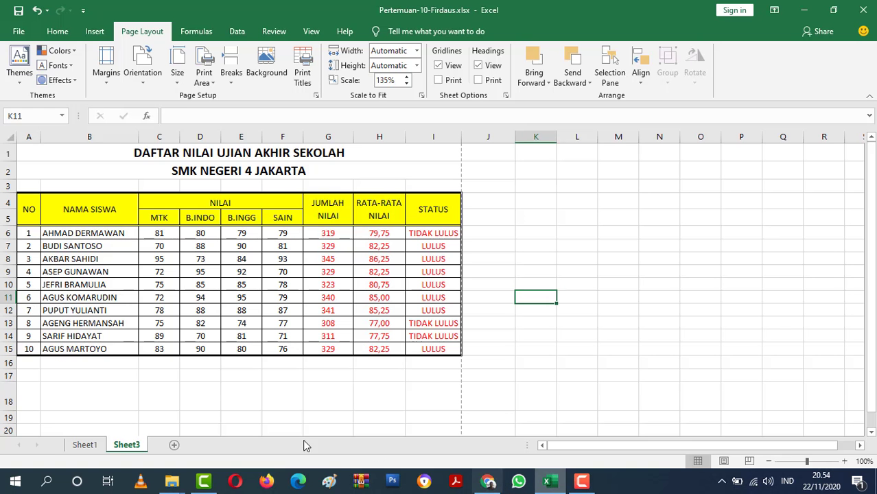
Review the reference score table on Sheet1 together with the KETENTUAN formula rules below it.
left_click(88, 445)
scroll(157, 387, "down", 3)
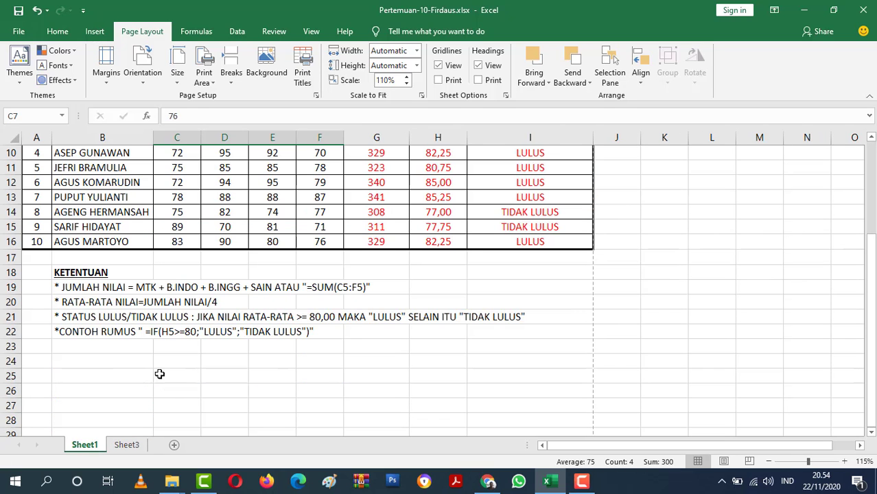
scroll(348, 361, "up", 3)
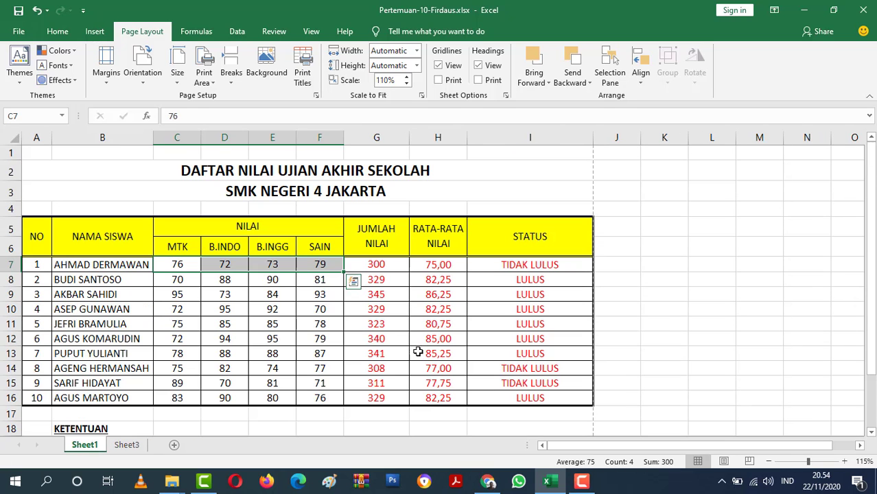
scroll(387, 336, "down", 1)
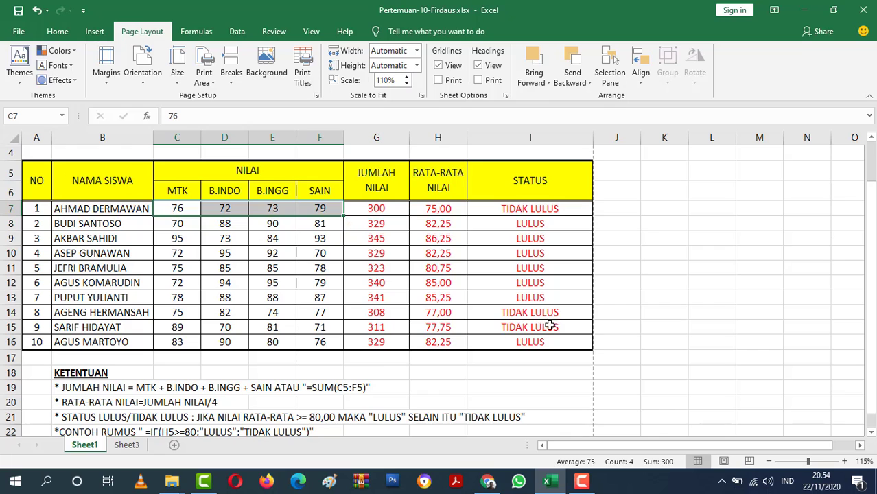
scroll(549, 305, "up", 1)
scroll(549, 305, "down", 1)
left_click(600, 297)
scroll(616, 300, "up", 1)
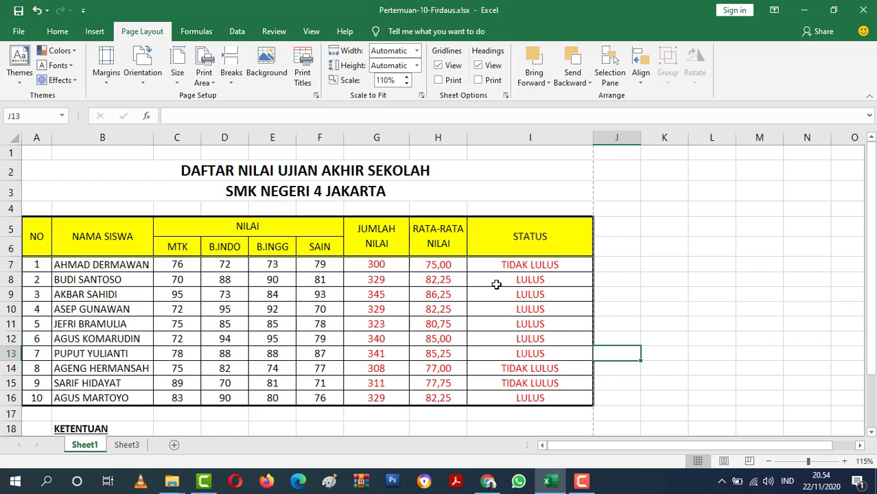
scroll(498, 284, "down", 1)
scroll(493, 286, "up", 1)
left_click(581, 481)
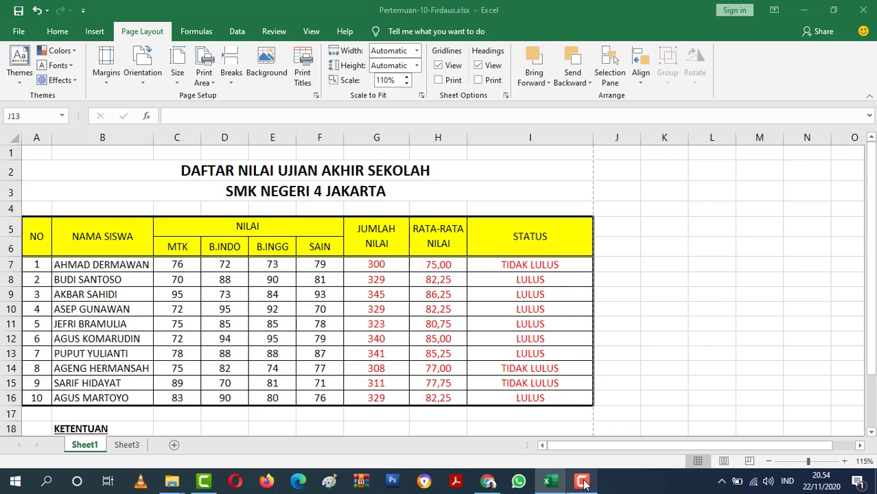